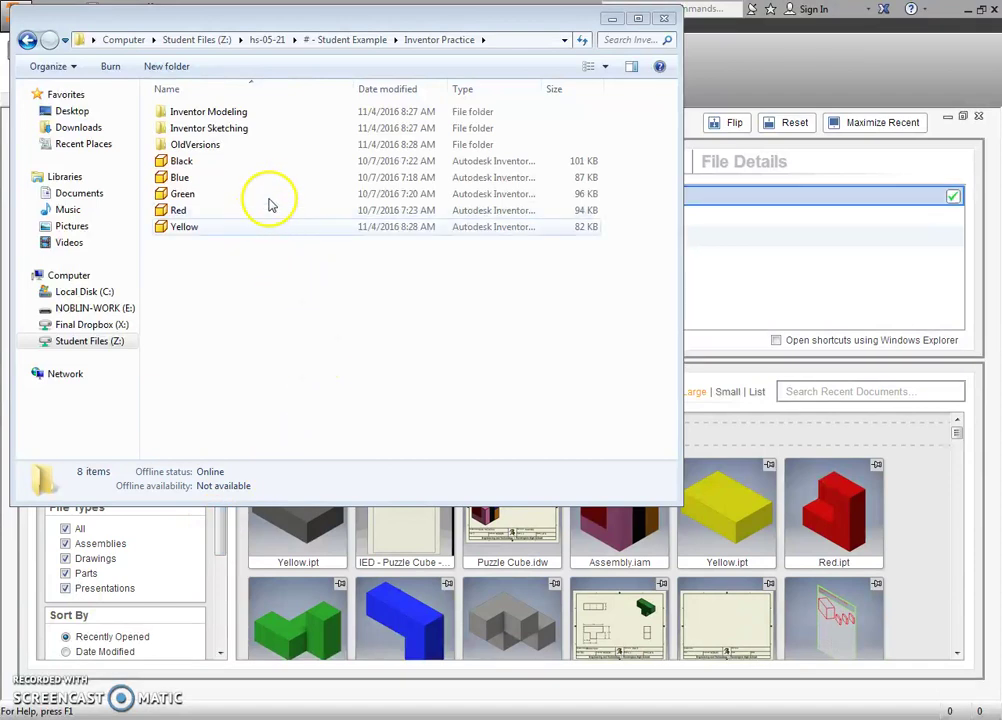
Step: Browse from hs-05-21 into # - Student Example and then Inventor Practice
click(270, 40)
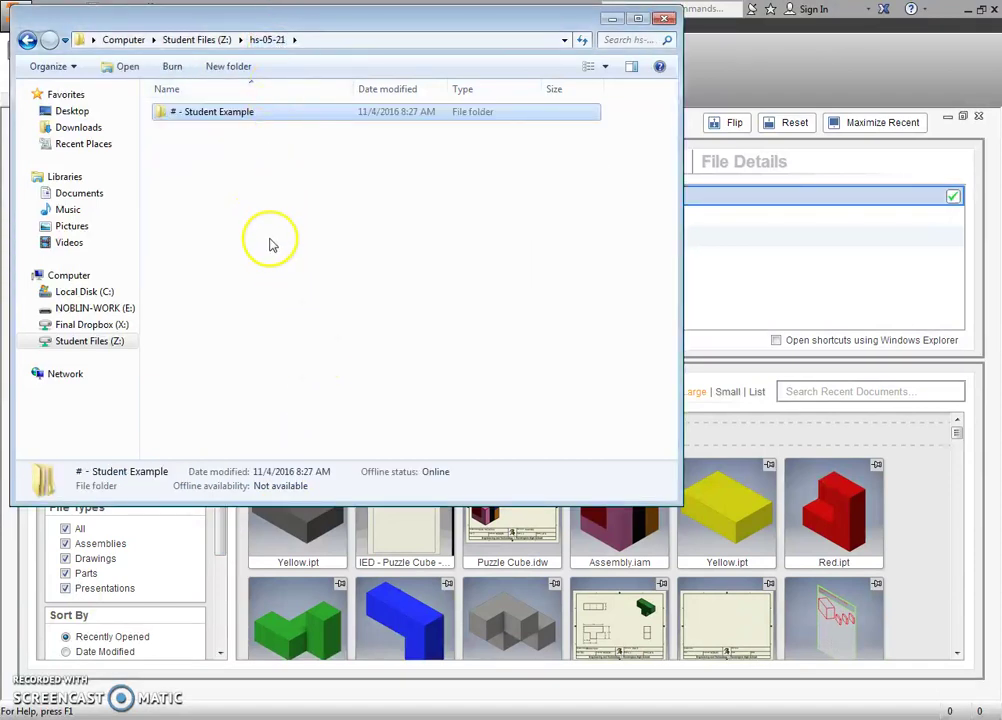
double_click(199, 121)
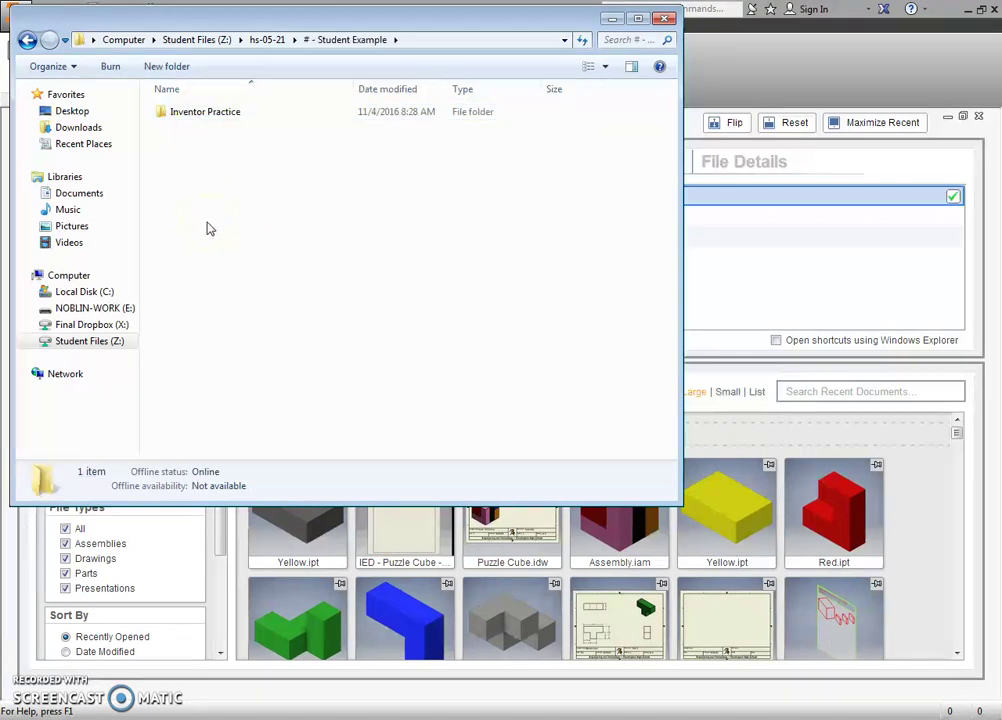
click(206, 215)
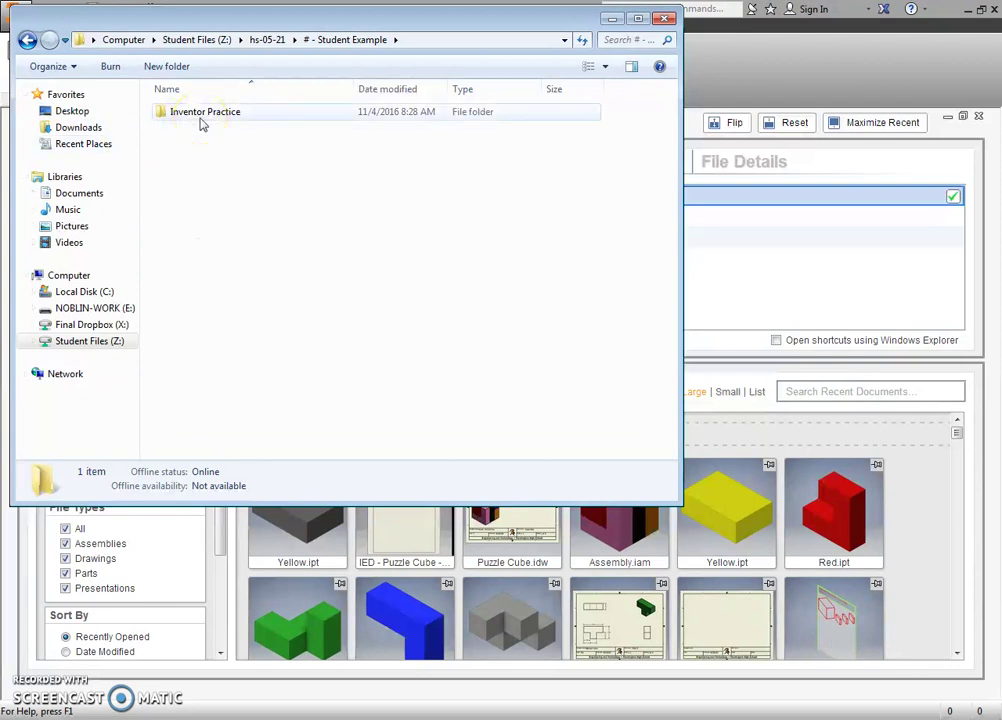
double_click(201, 118)
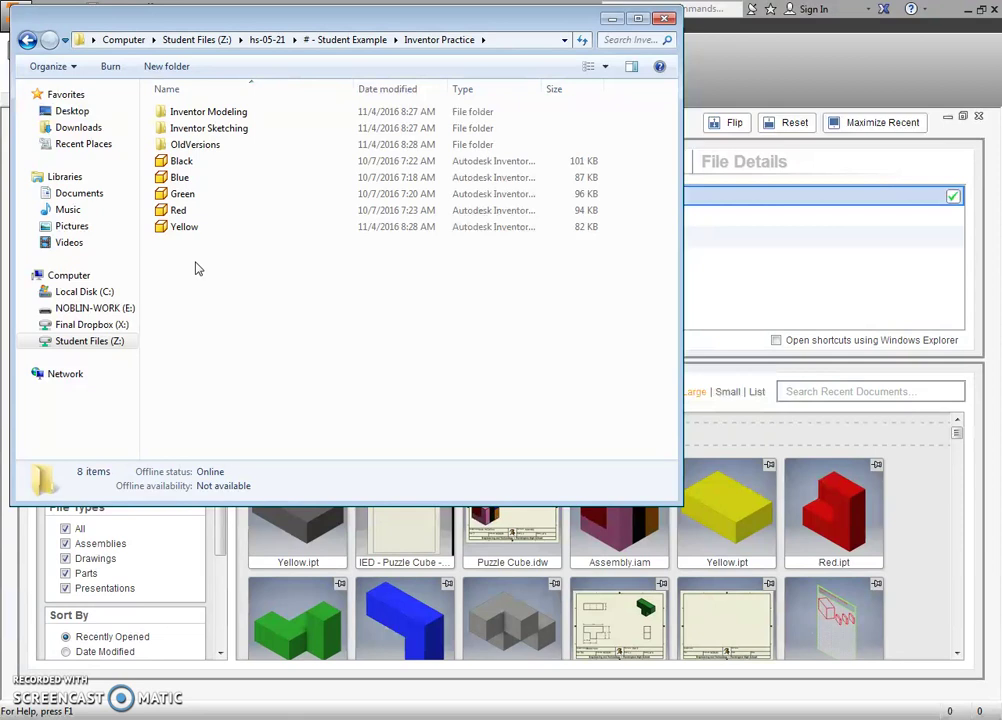
click(451, 51)
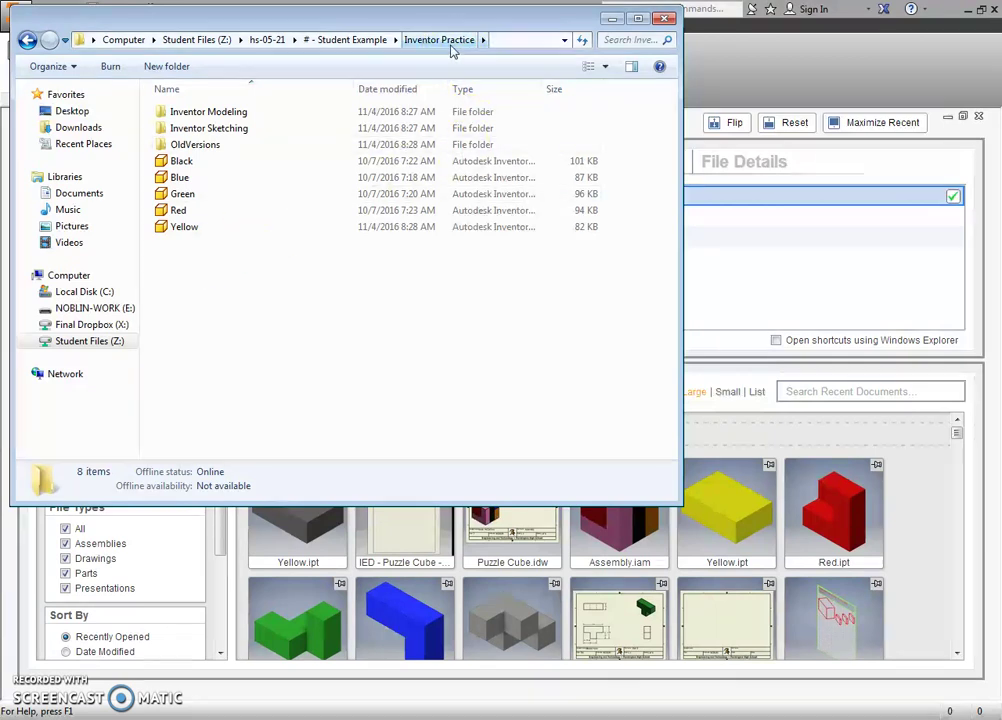
Step: Create a 'Puzzle Cube' folder, then select OldVersions and the colour parts in Inventor Practice
click(343, 40)
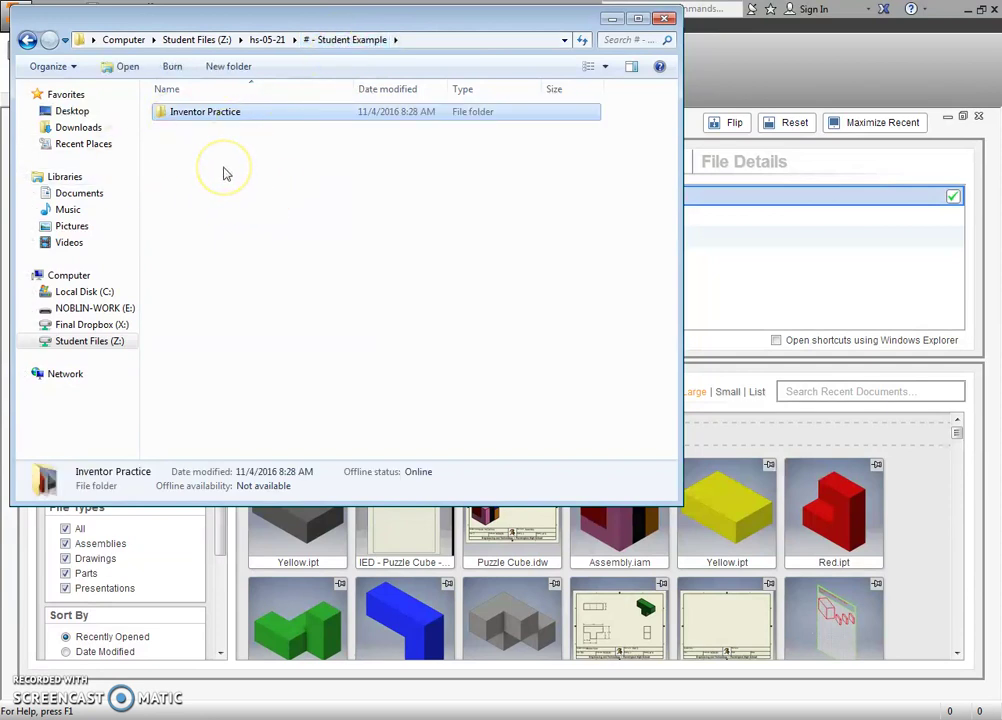
click(232, 68)
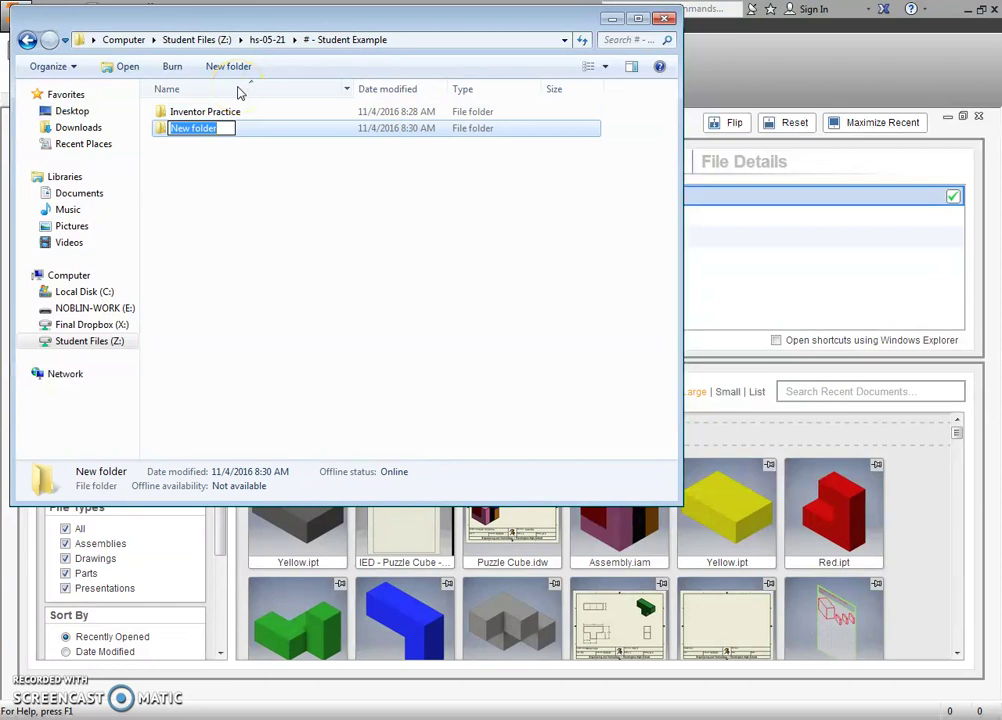
text(P)
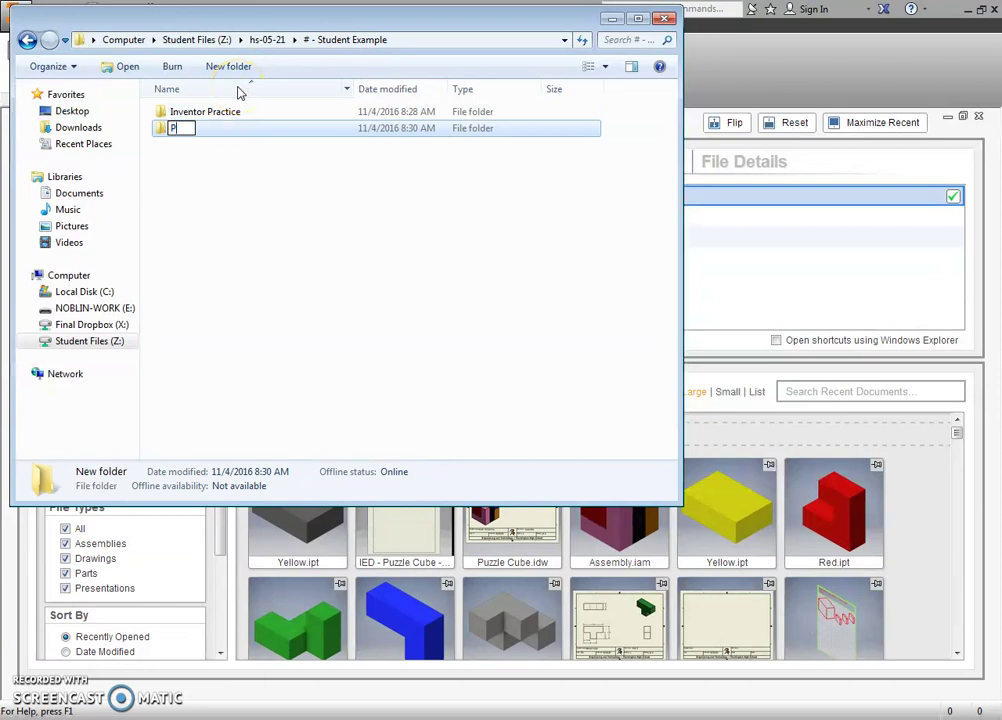
text(uzzle Cube)
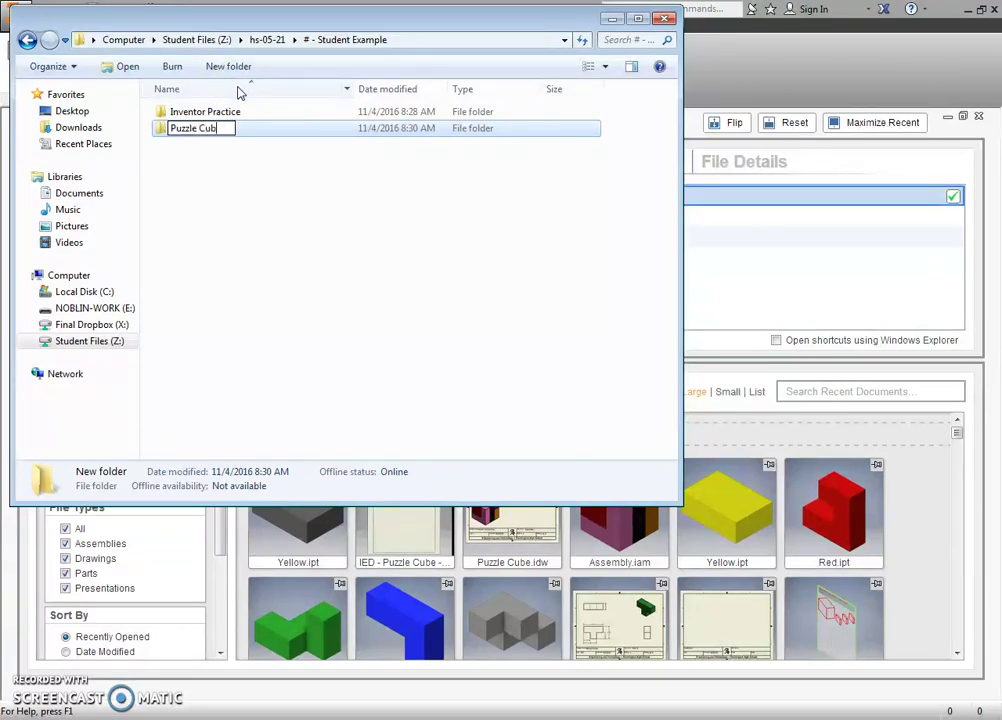
click(228, 197)
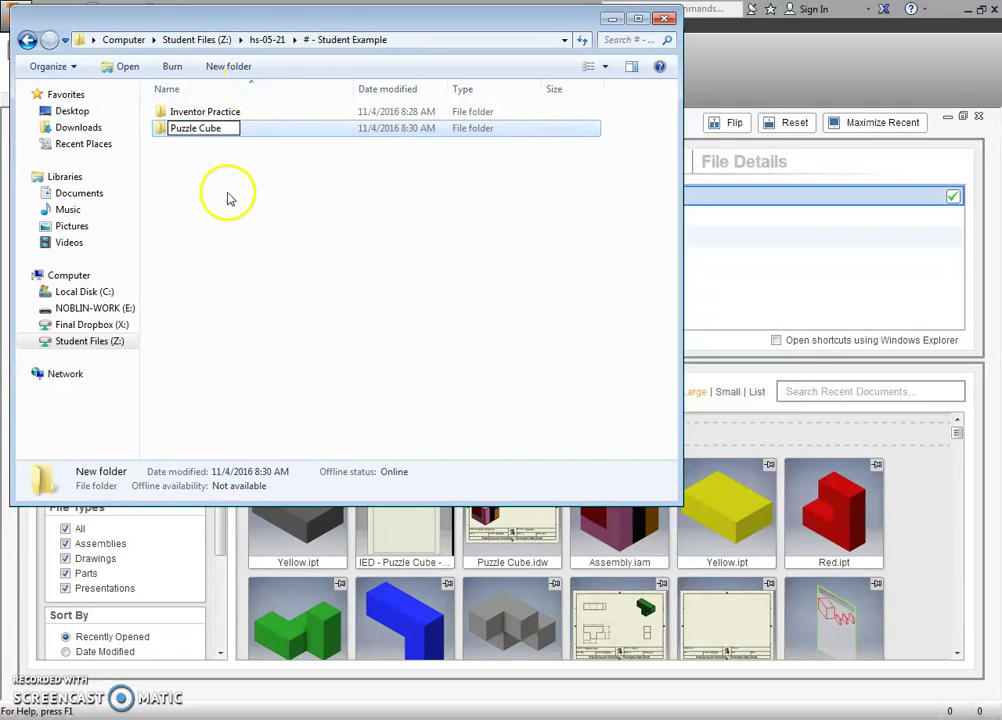
double_click(218, 111)
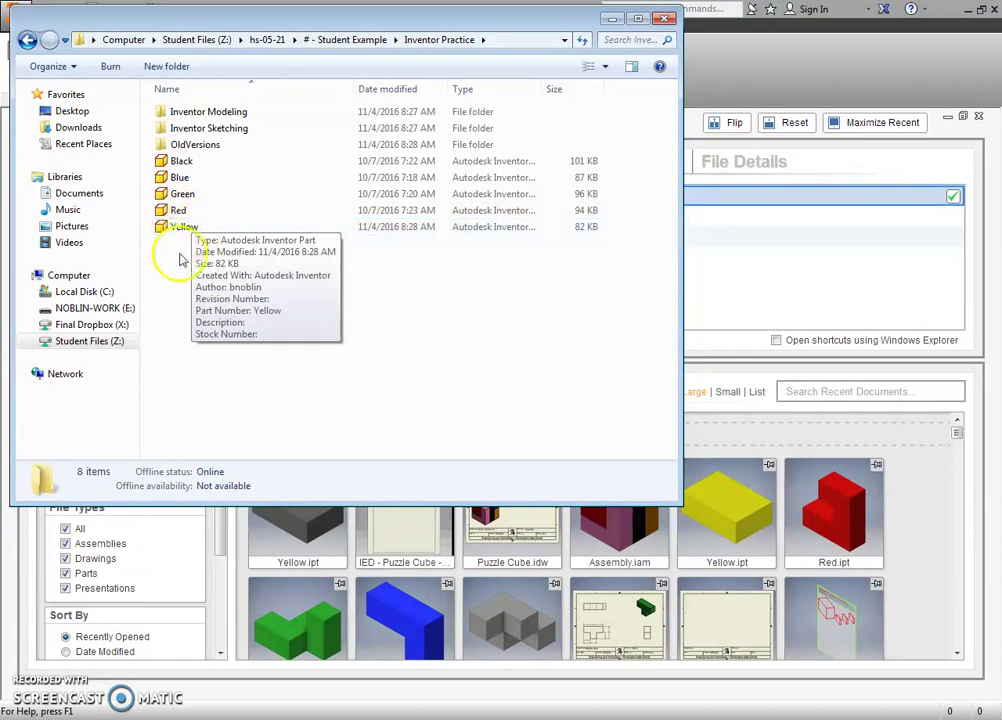
drag(186, 254, 163, 148)
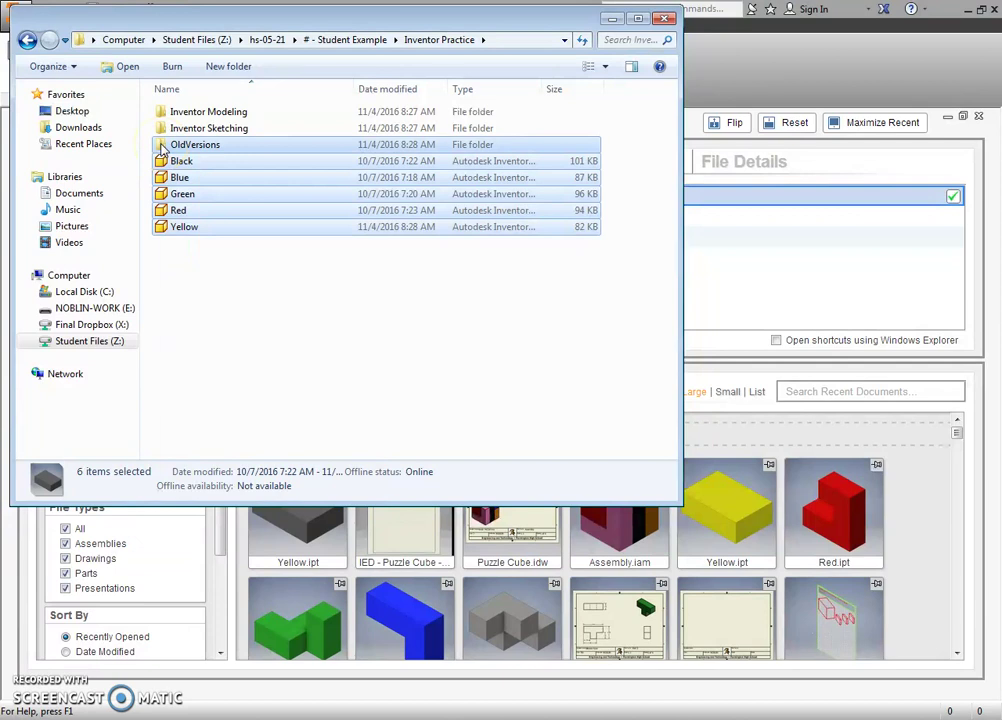
Step: Cut OldVersions and the five colour parts and paste them into Puzzle Cube
right_click(163, 148)
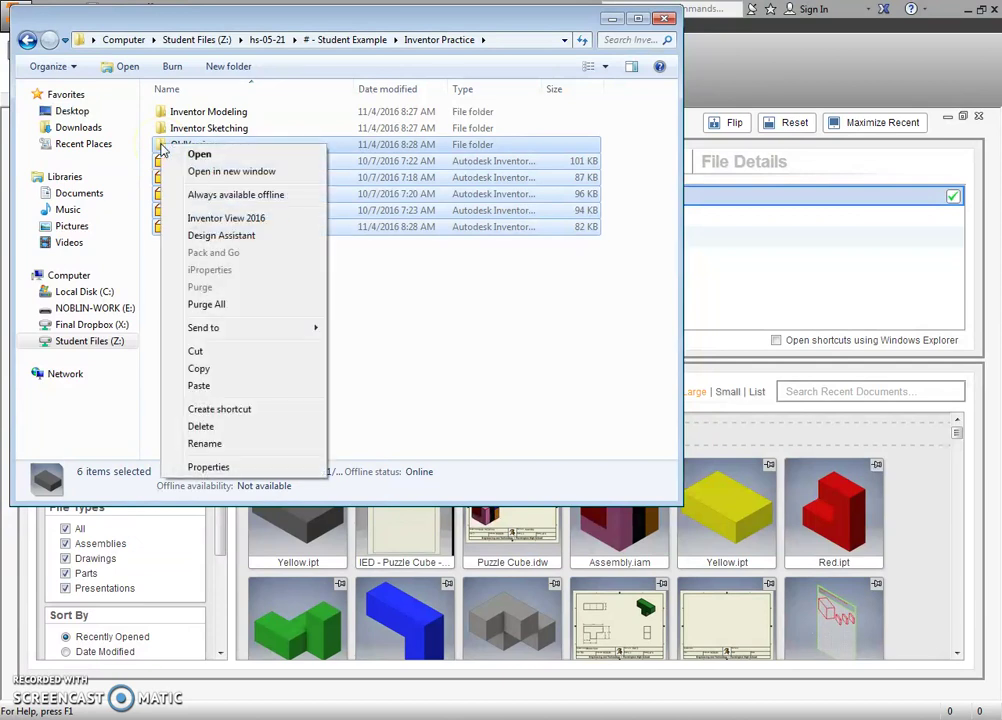
click(208, 355)
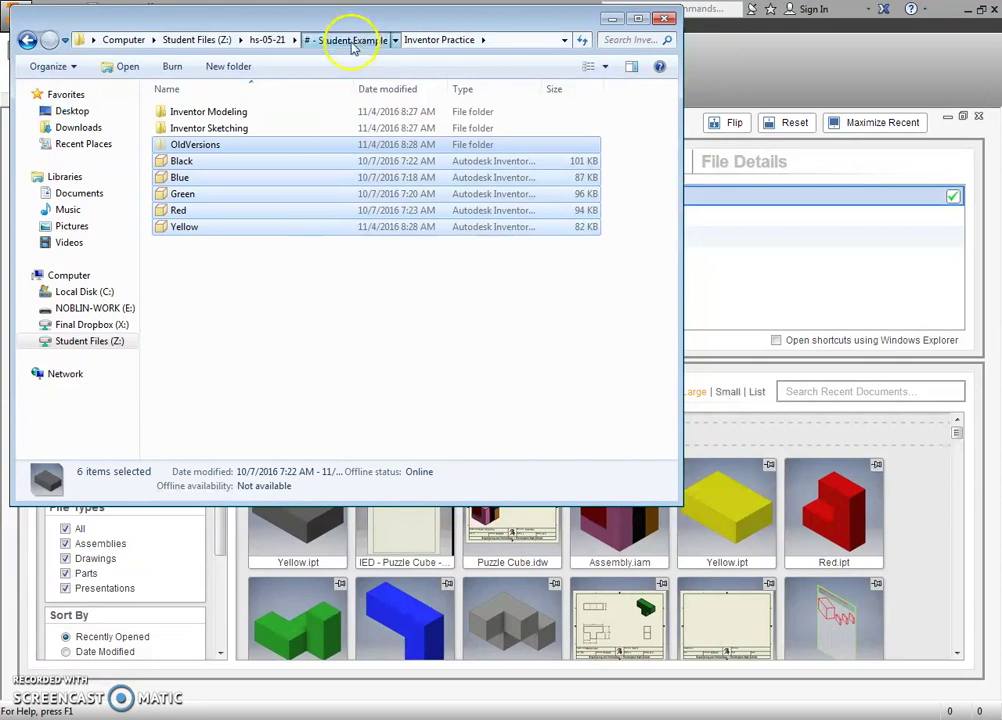
click(348, 41)
double_click(190, 130)
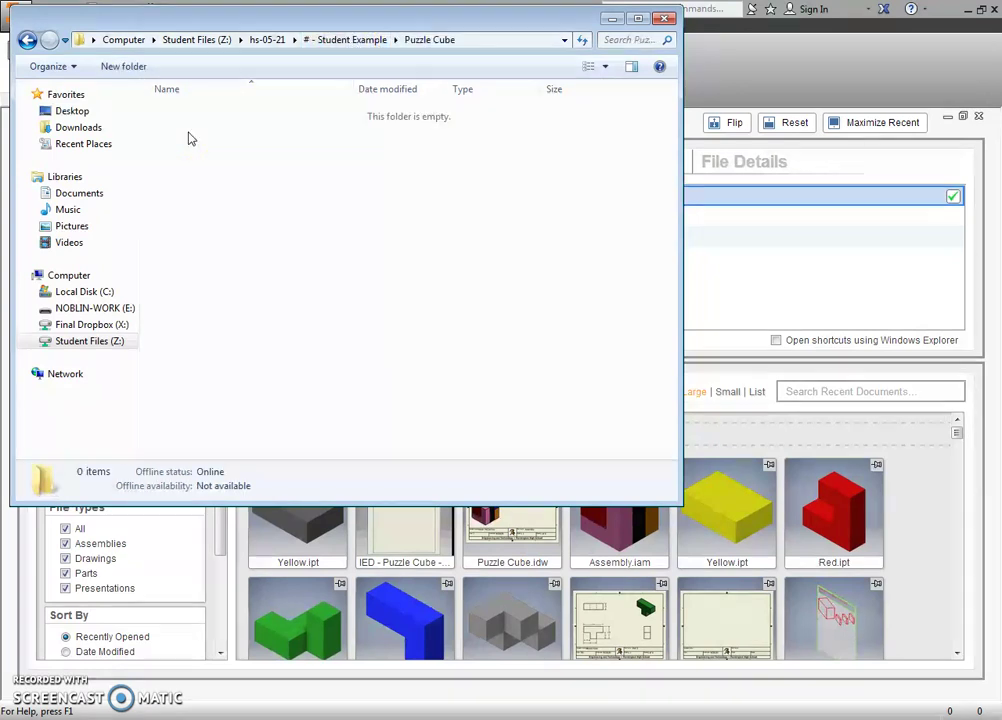
right_click(190, 205)
click(239, 312)
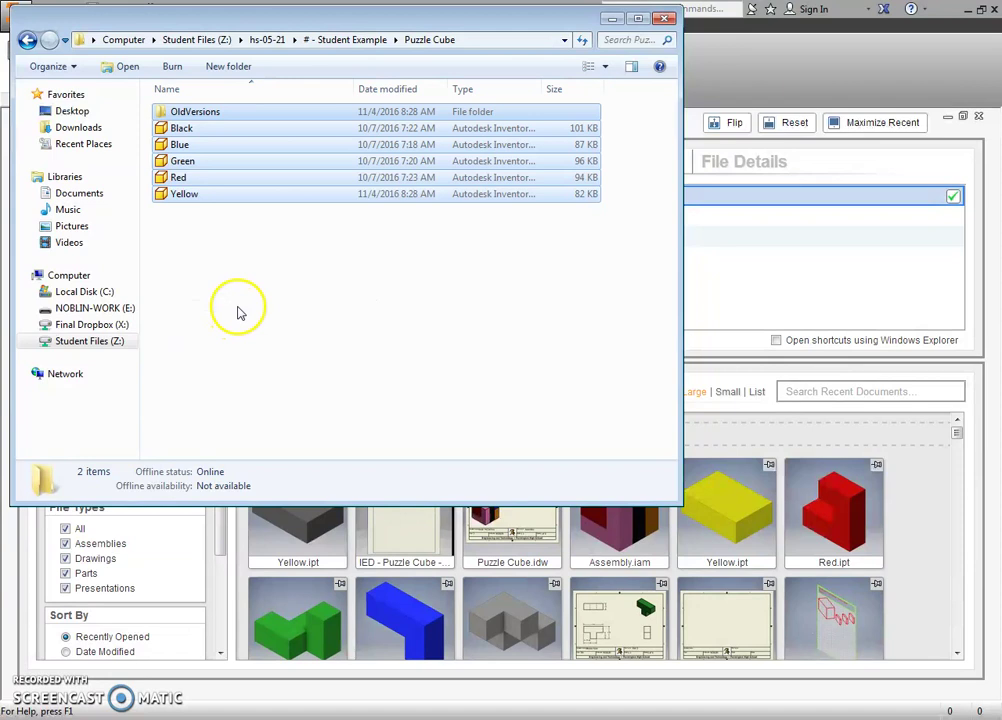
Step: Clear the selection and open Yellow.ipt in Inventor
click(237, 313)
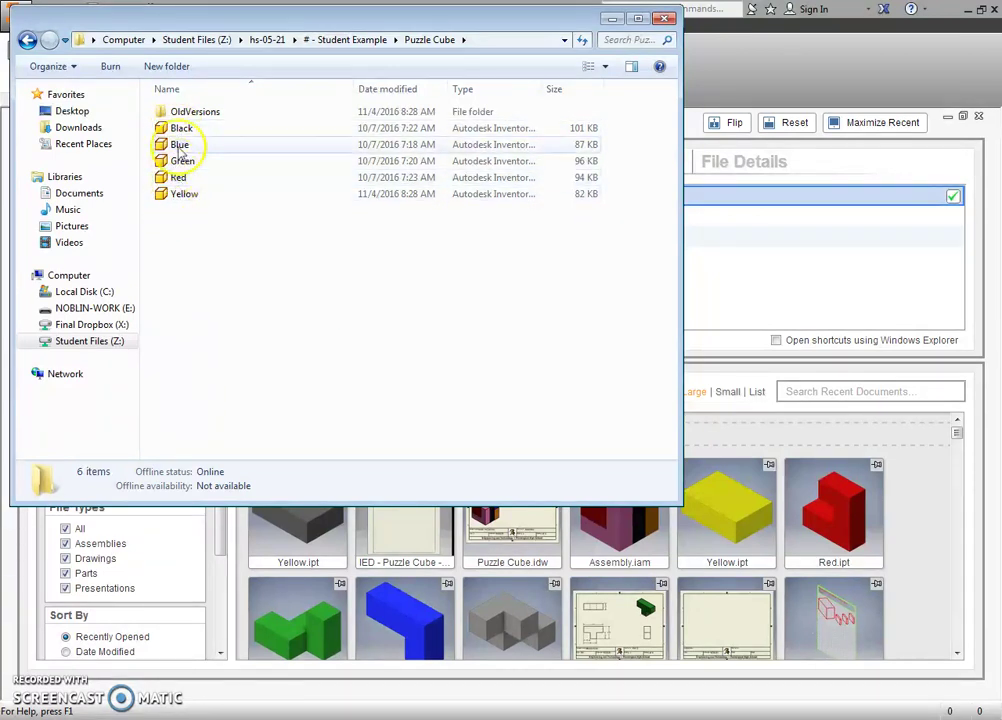
mouse_move(183, 135)
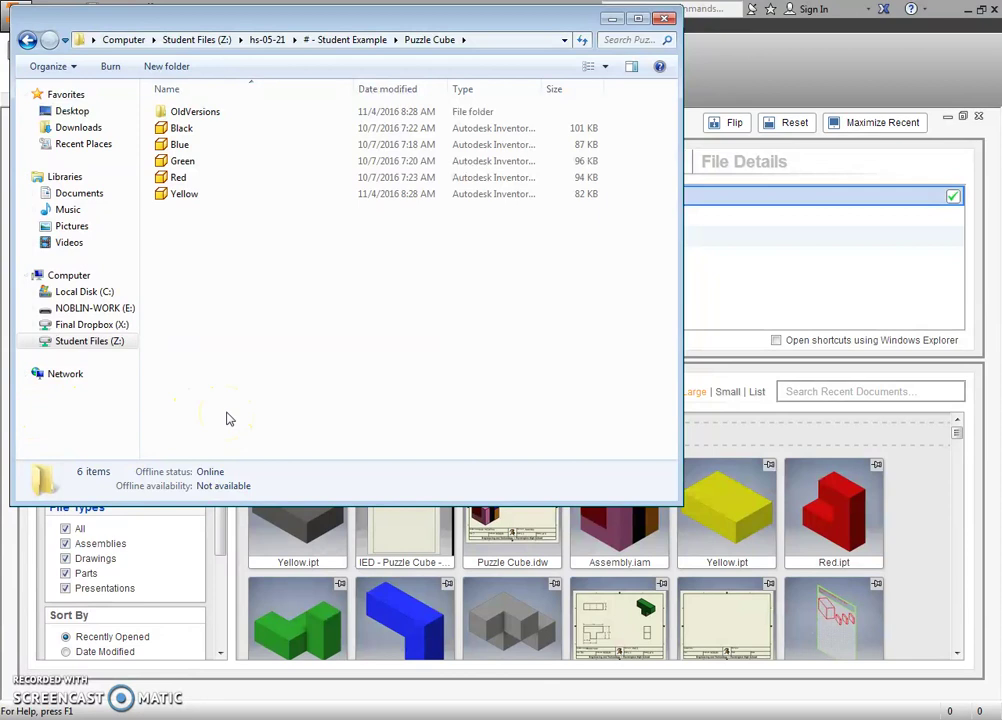
double_click(192, 197)
Step: Dismiss the unavailable project location warning so Yellow.ipt finishes opening
click(585, 446)
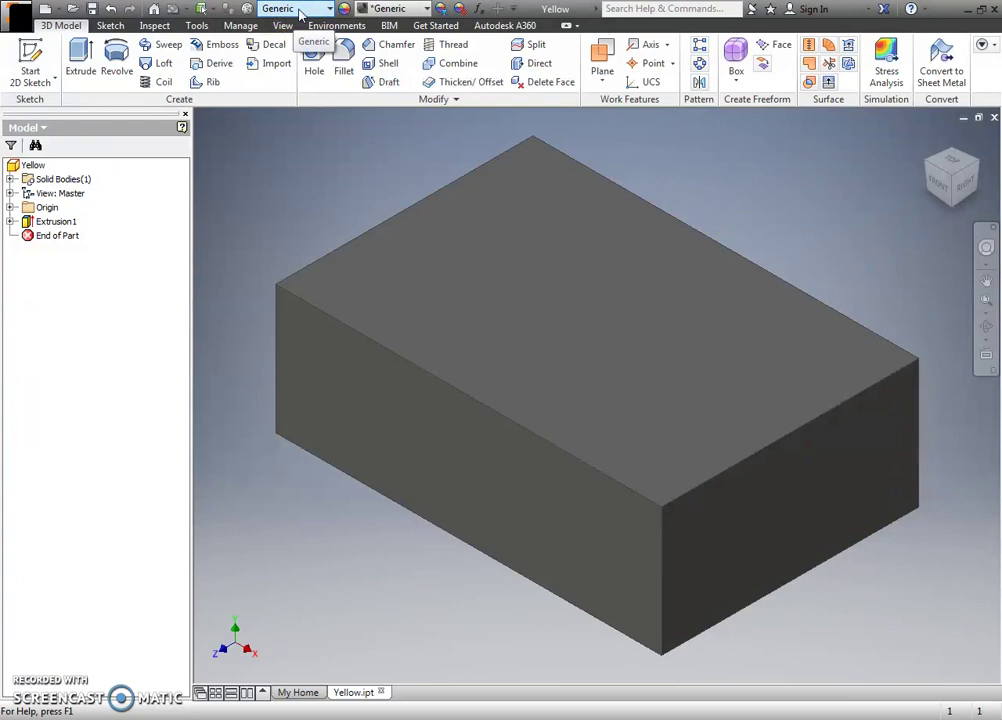
click(295, 18)
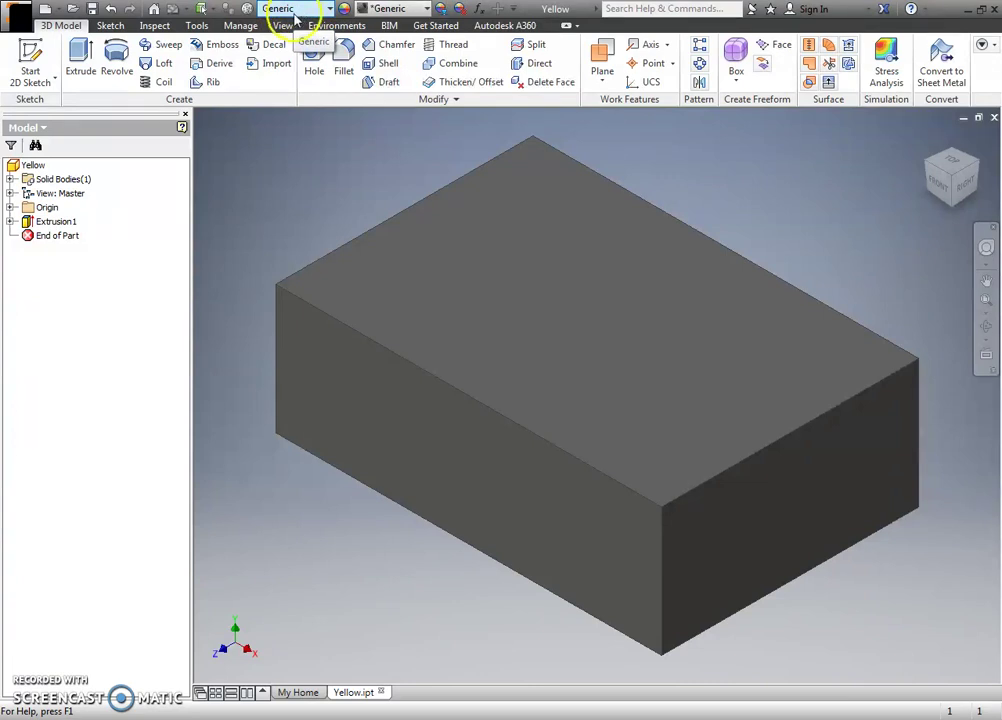
Step: Set the Yellow block's appearance to Smooth - Yellow from the Appearance list
click(390, 10)
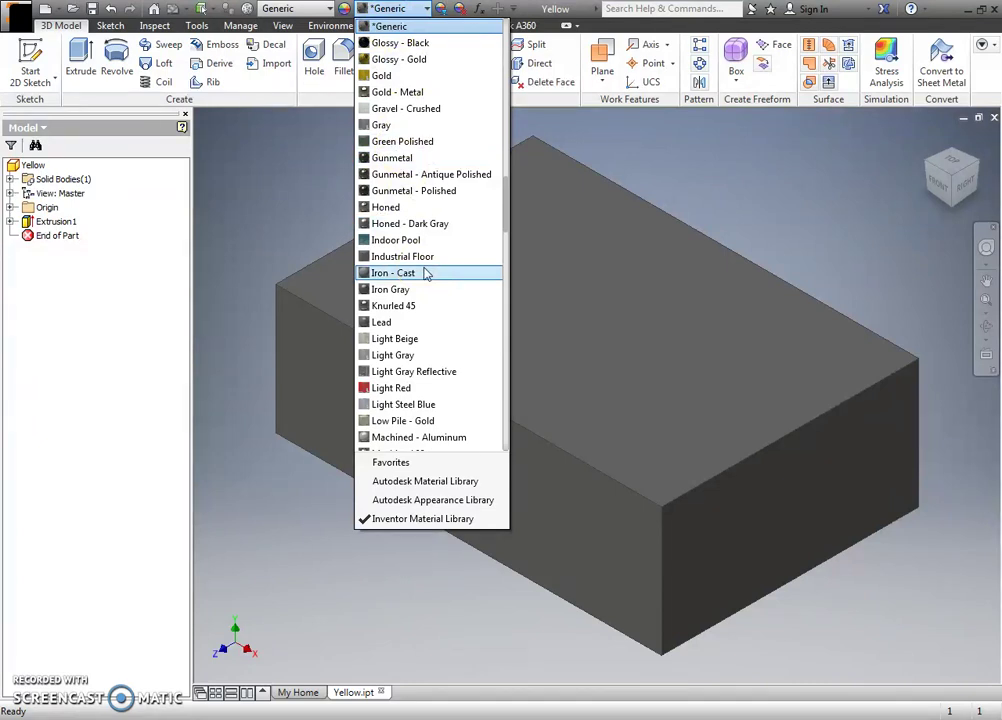
key(y)
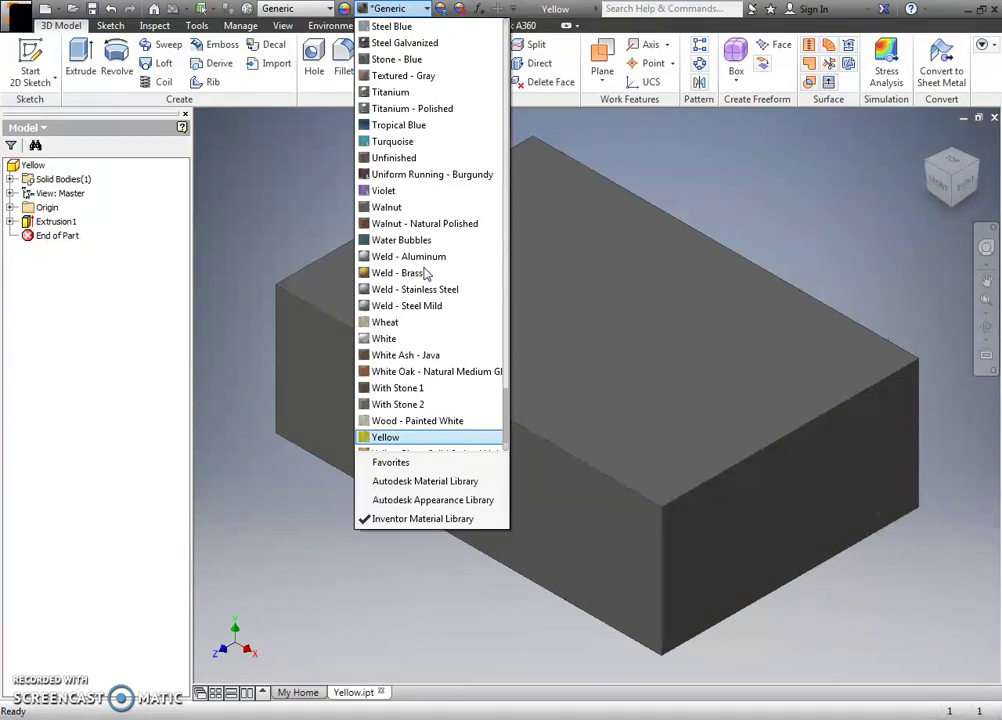
click(384, 438)
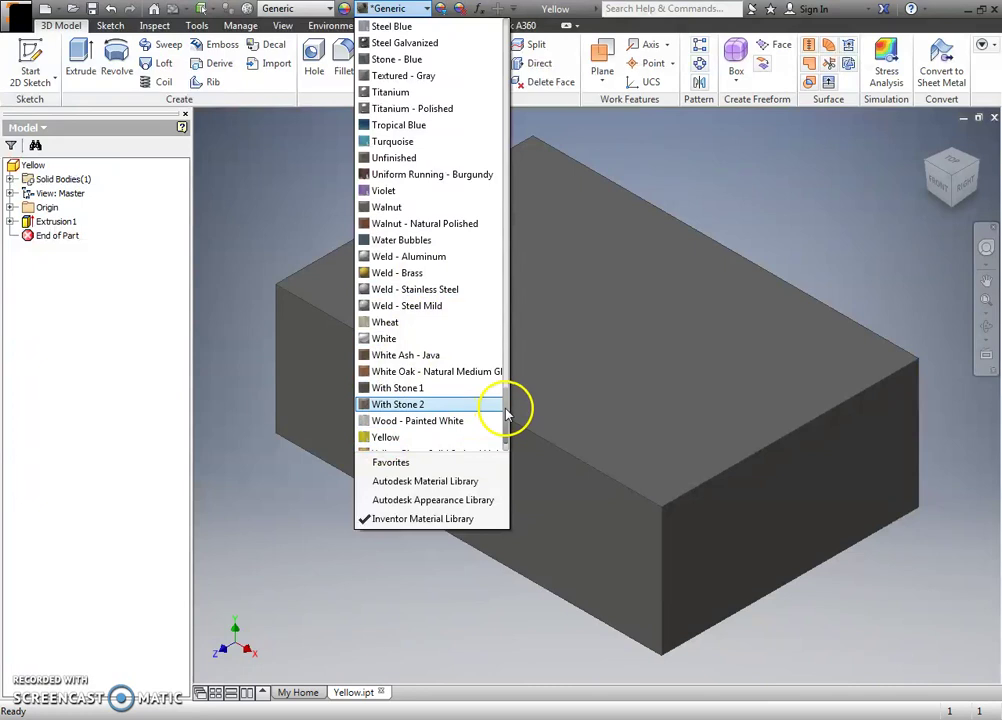
drag(506, 410, 508, 418)
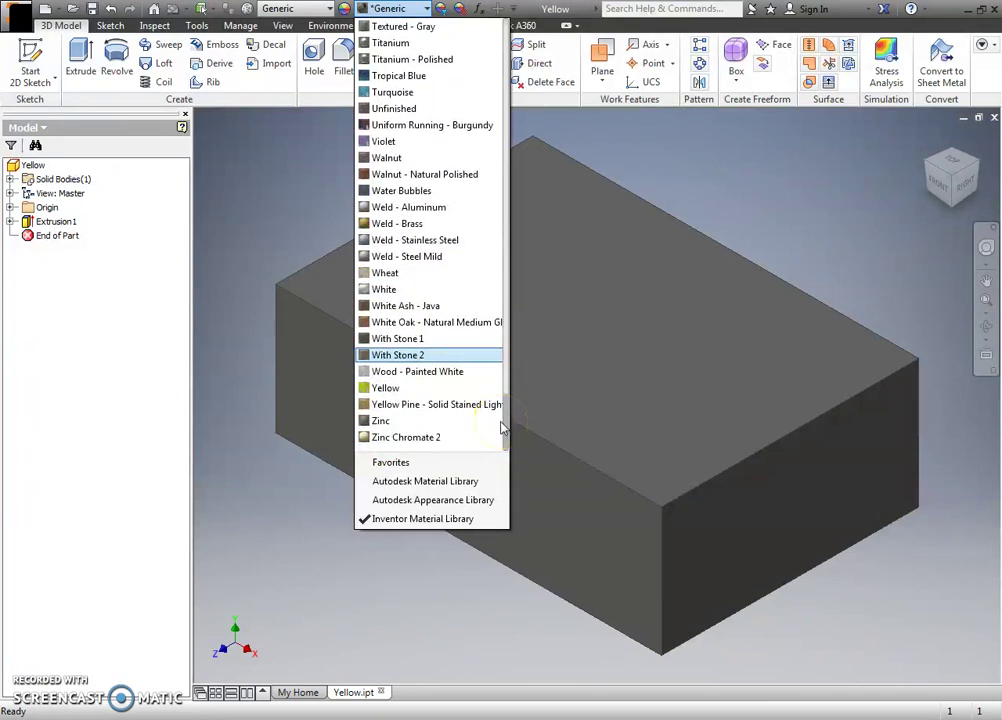
scroll(503, 427, up, 10)
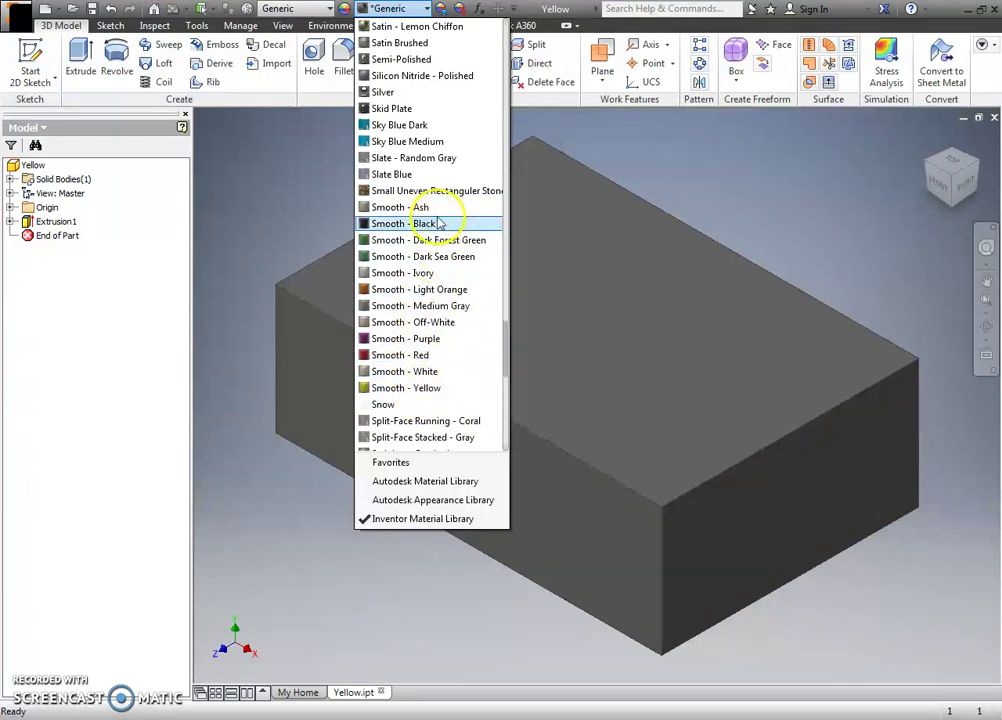
click(430, 397)
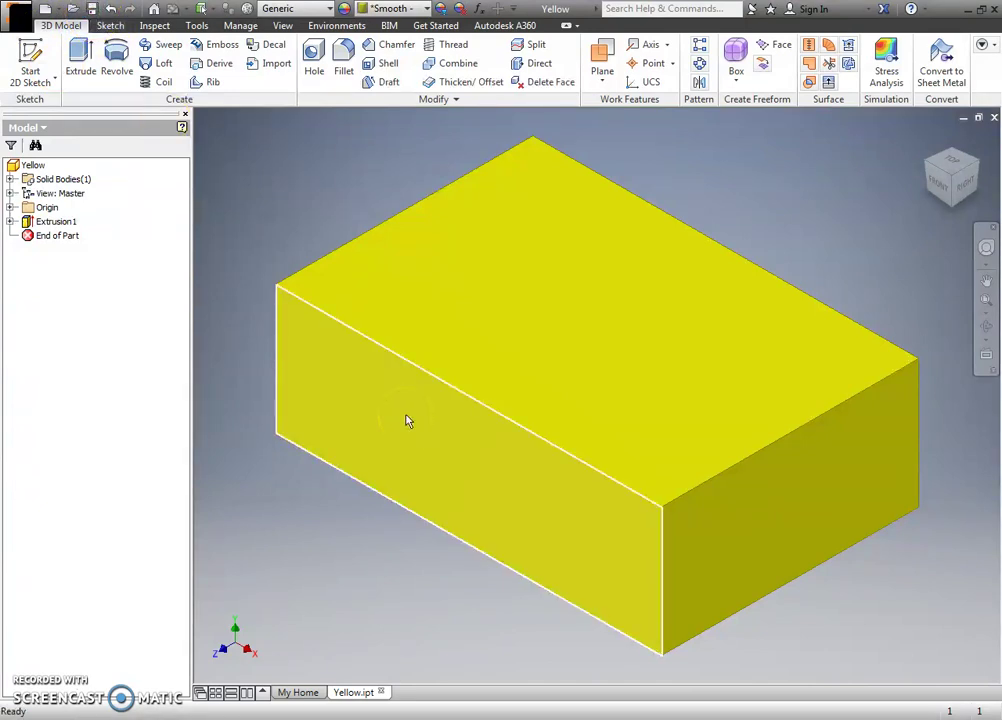
Step: Create a new assembly from the Standard.iam template and dismiss the project location warning
mouse_move(407, 421)
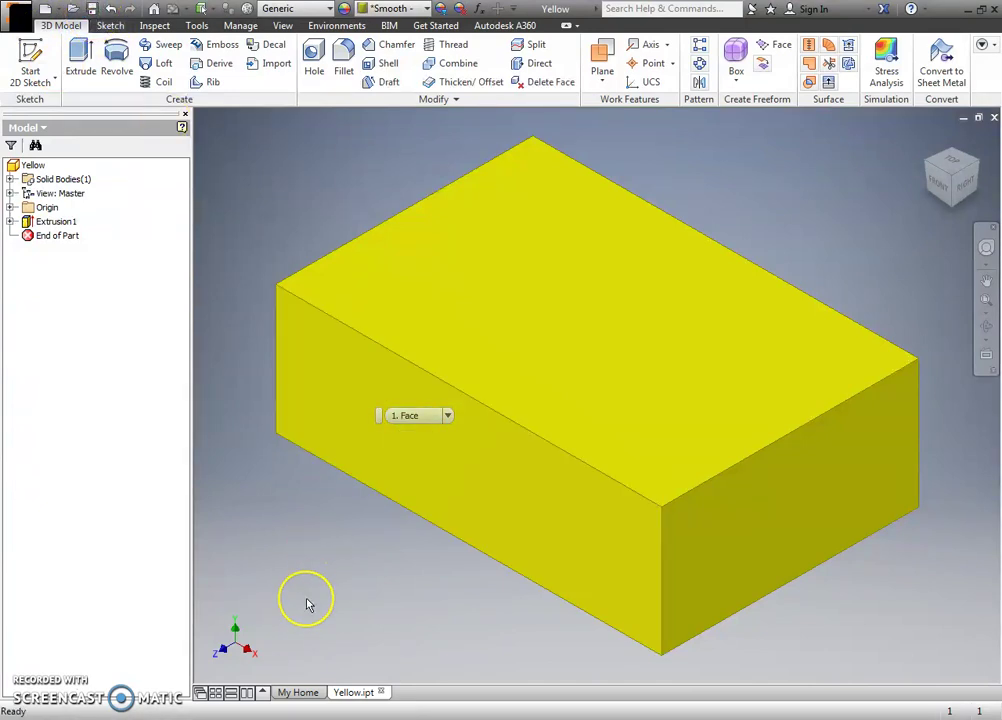
click(14, 14)
mouse_move(20, 68)
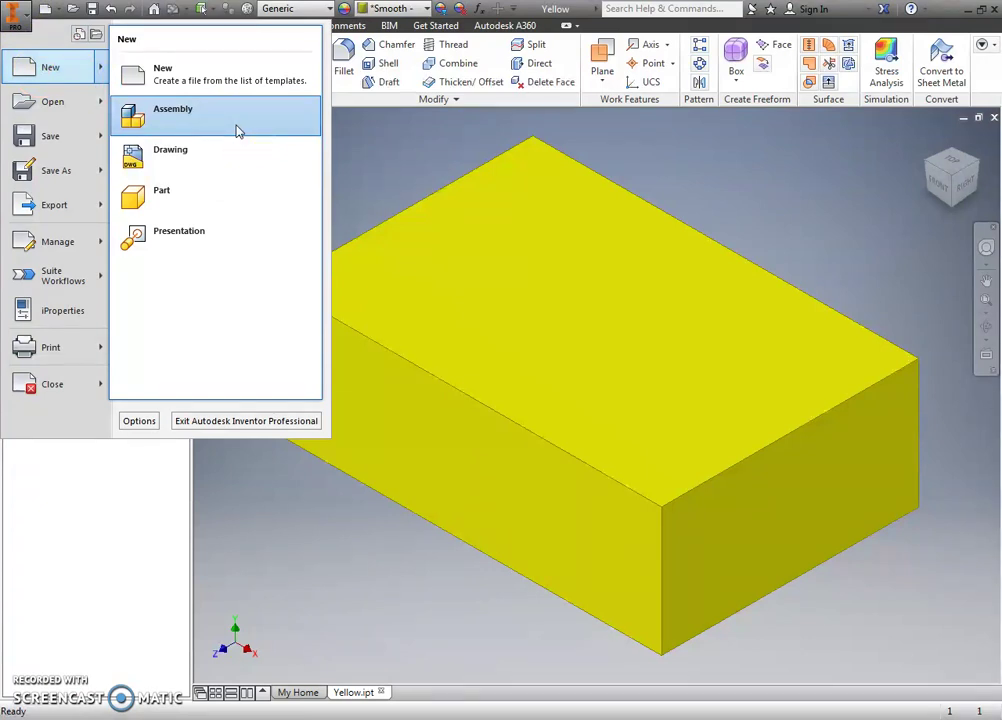
click(28, 68)
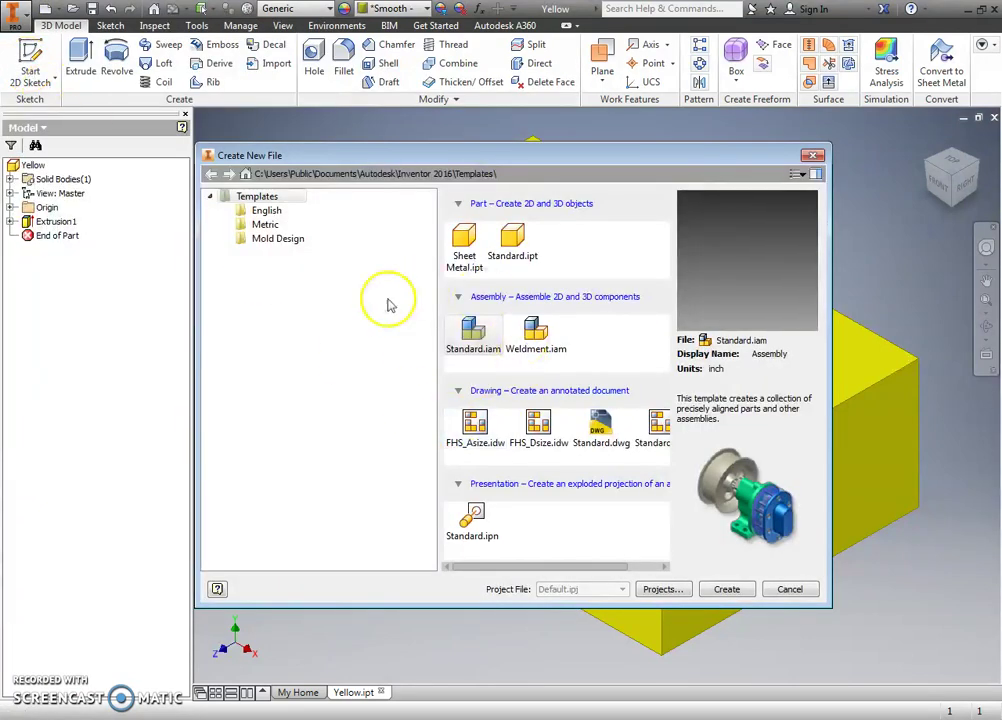
click(476, 348)
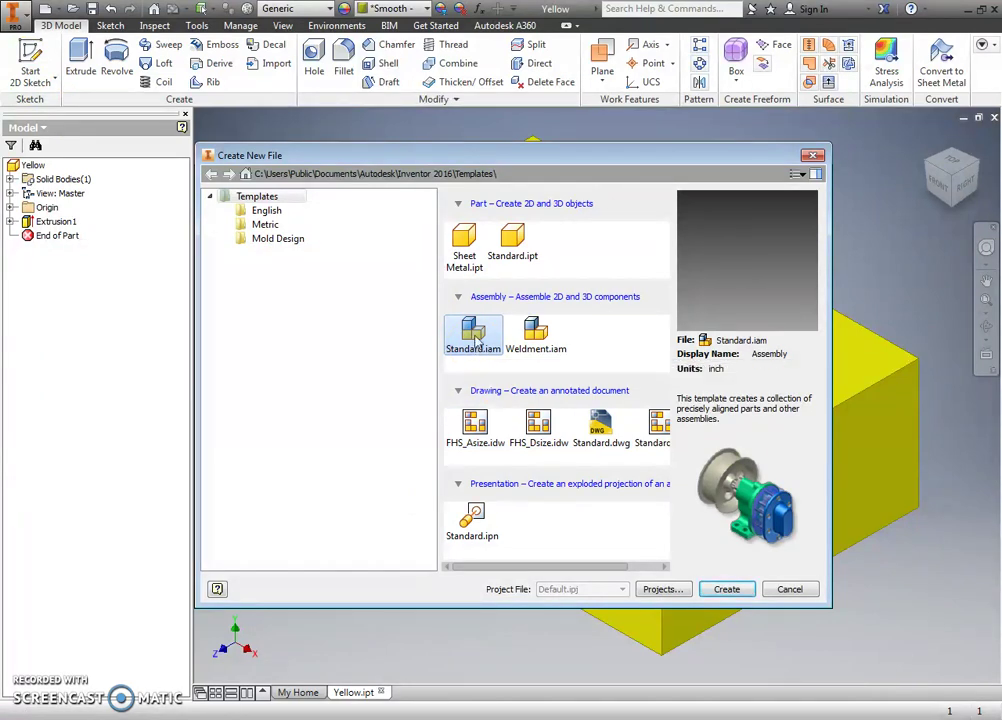
double_click(478, 342)
click(572, 442)
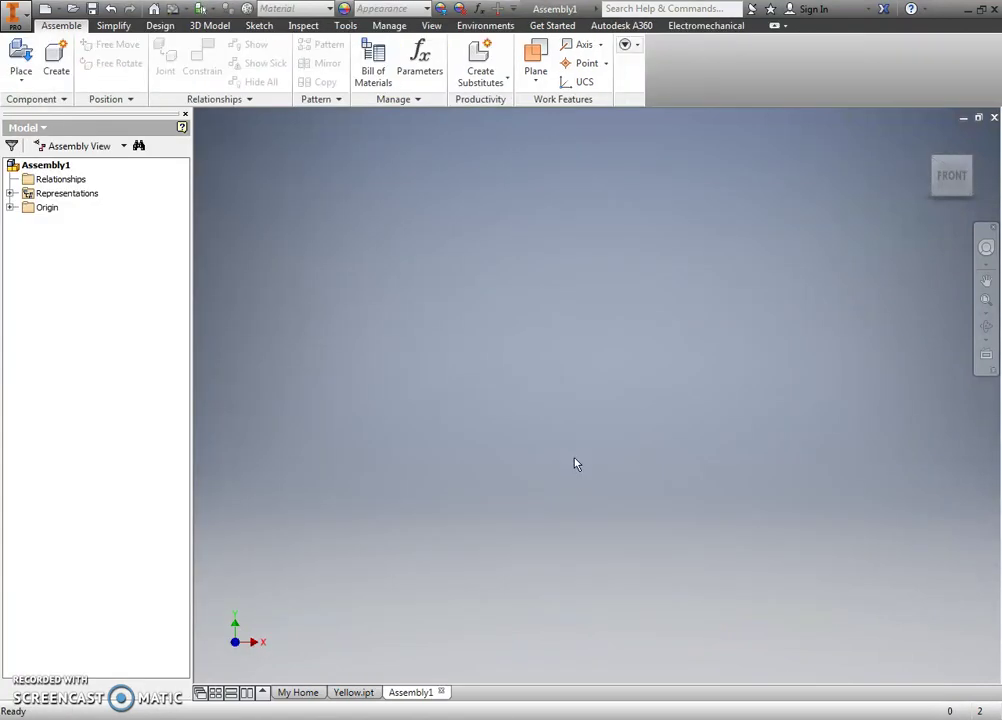
click(569, 467)
Step: Expand the Place dropdown on the Assemble tab to show placement options
click(20, 60)
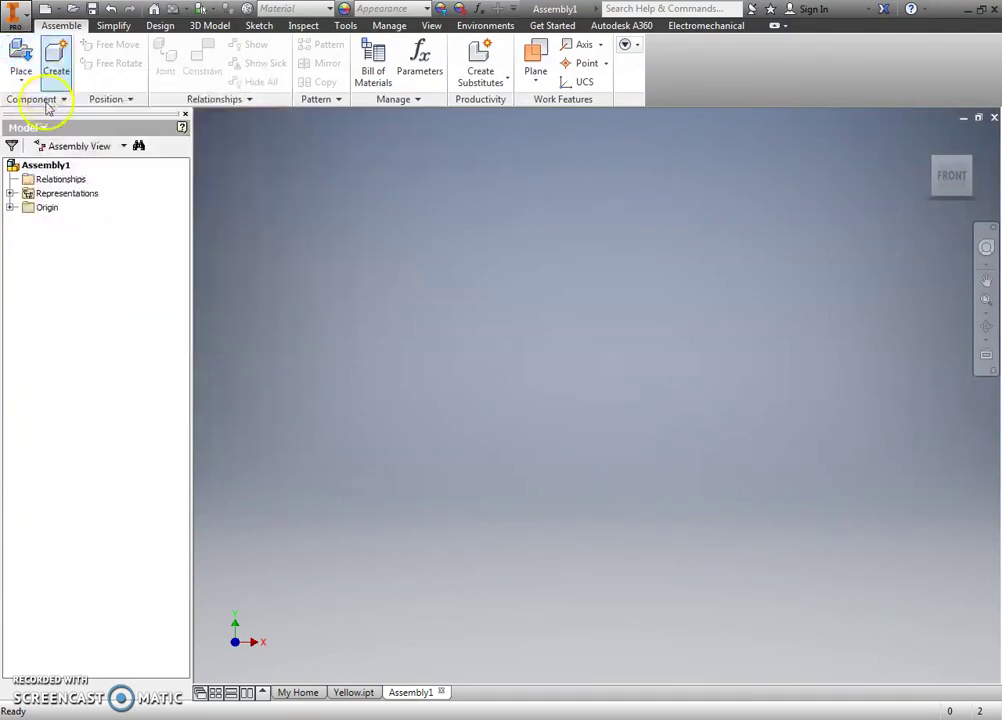
click(21, 79)
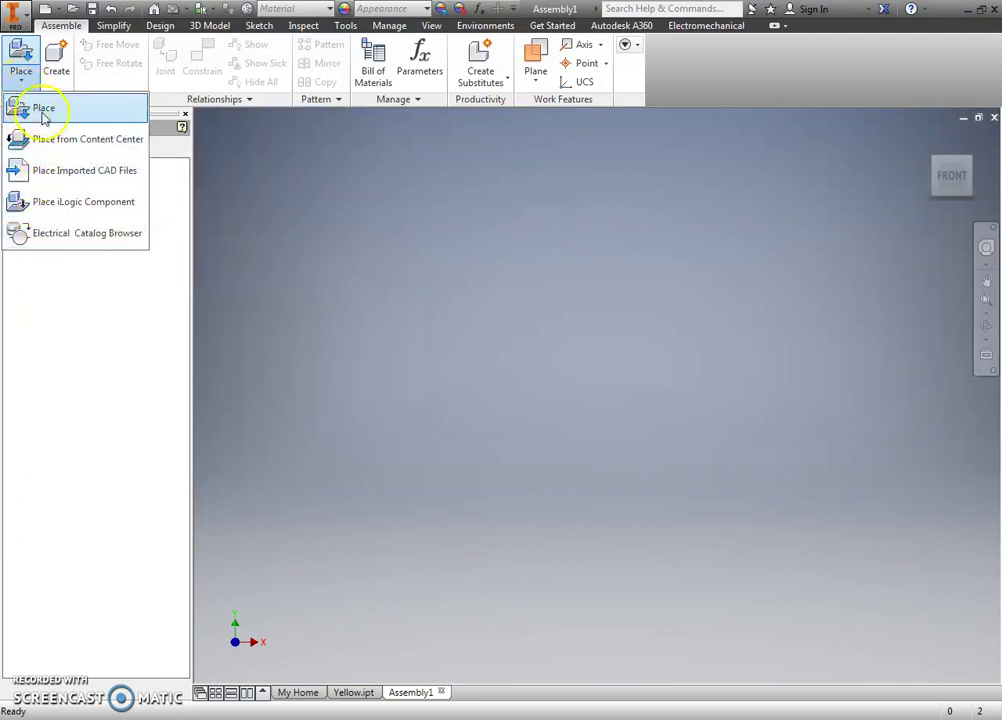
Step: Browse Place Component to Student Files (Z:) > student folder > # - Student Example > Puzzle Cube
click(43, 109)
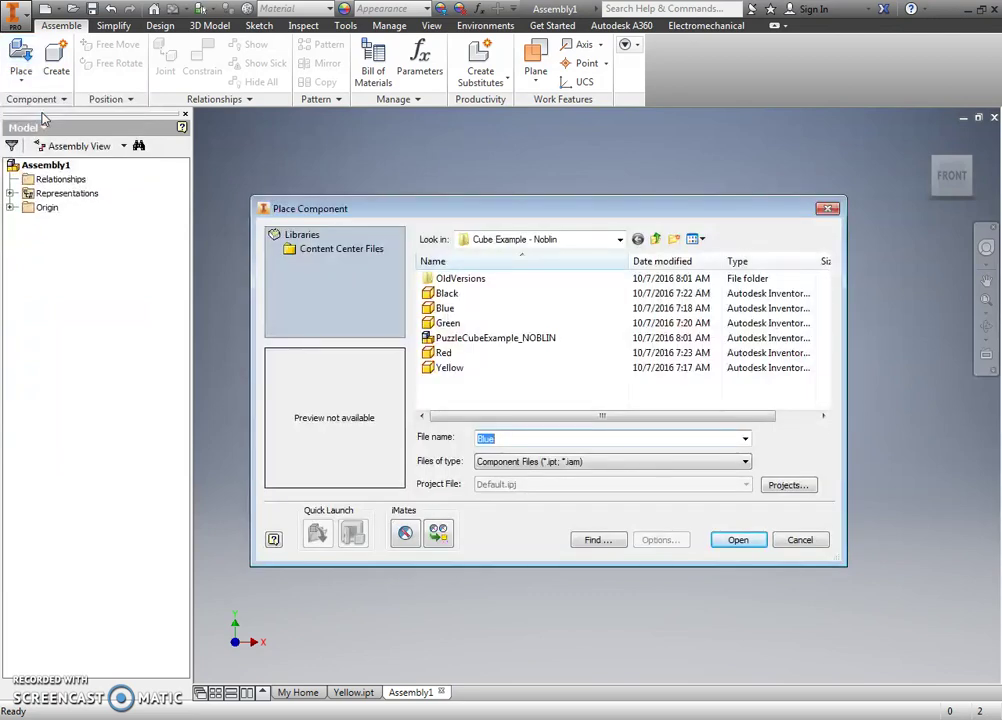
click(493, 244)
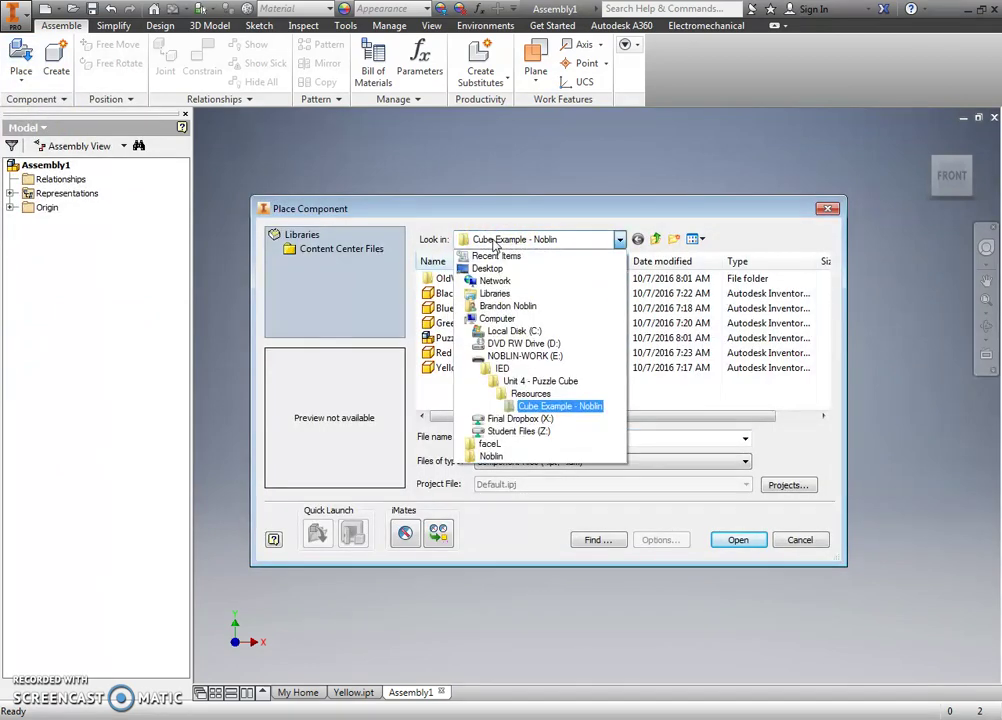
click(520, 432)
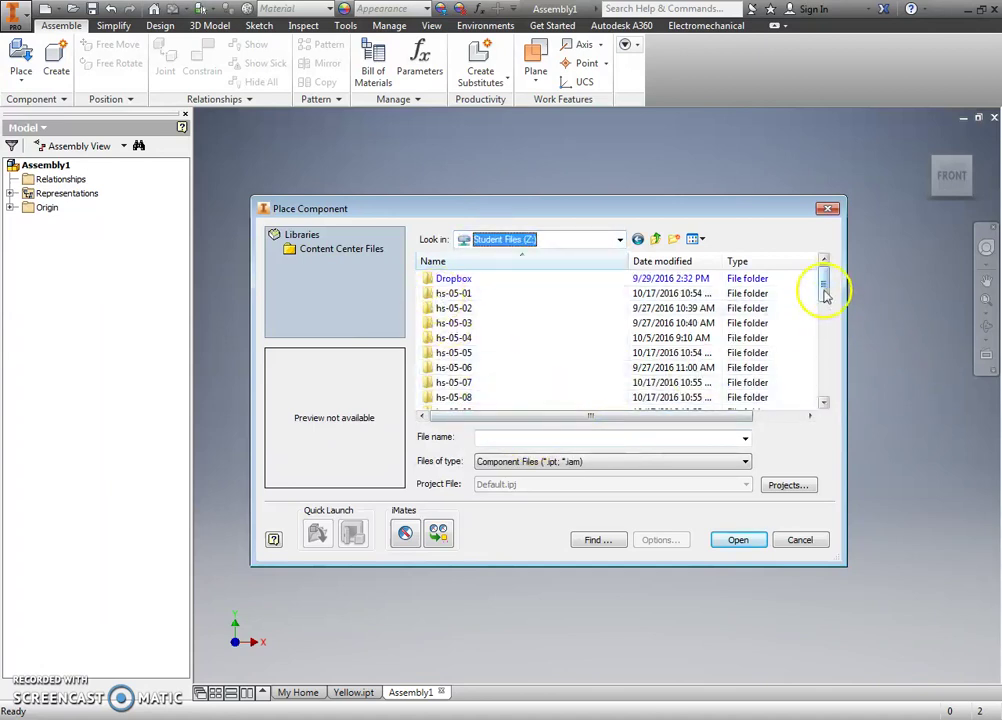
drag(822, 289, 806, 362)
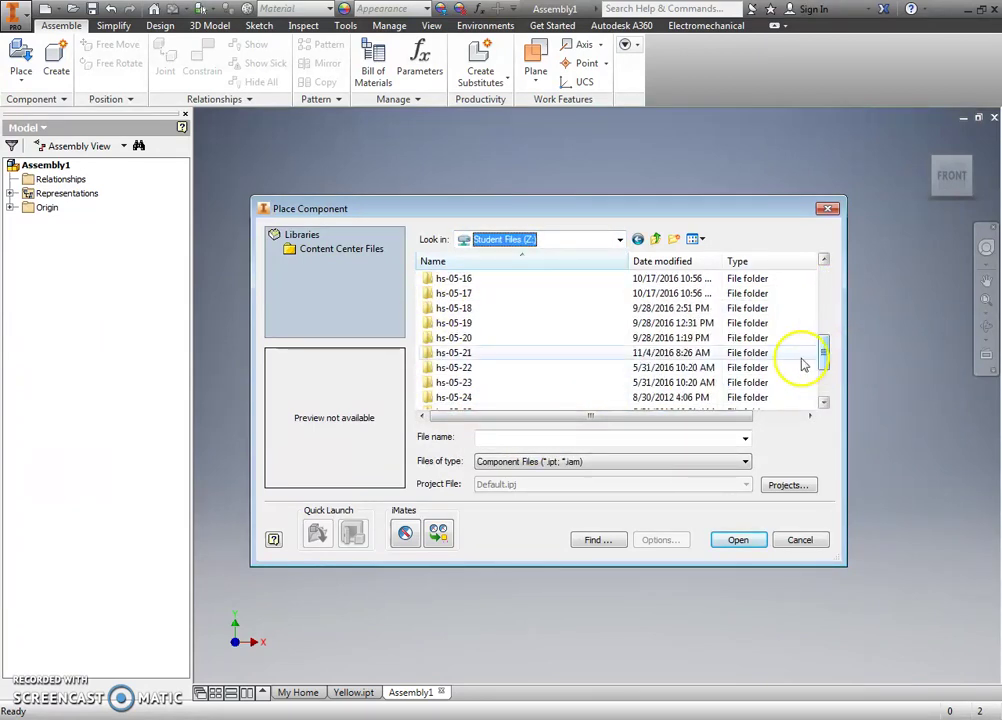
double_click(447, 353)
double_click(460, 280)
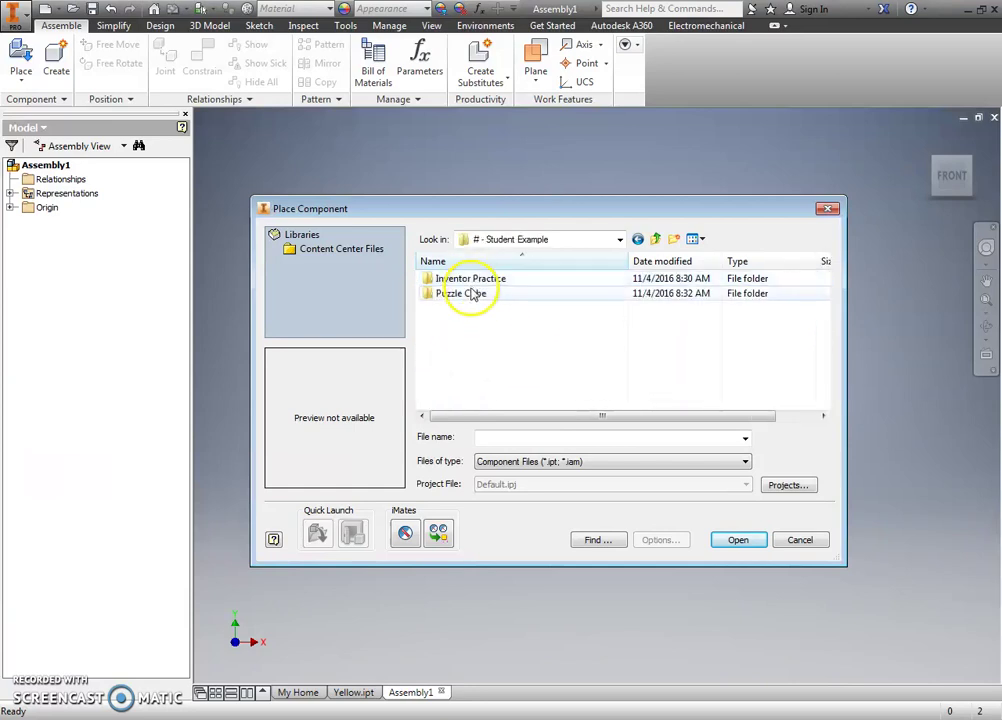
double_click(468, 294)
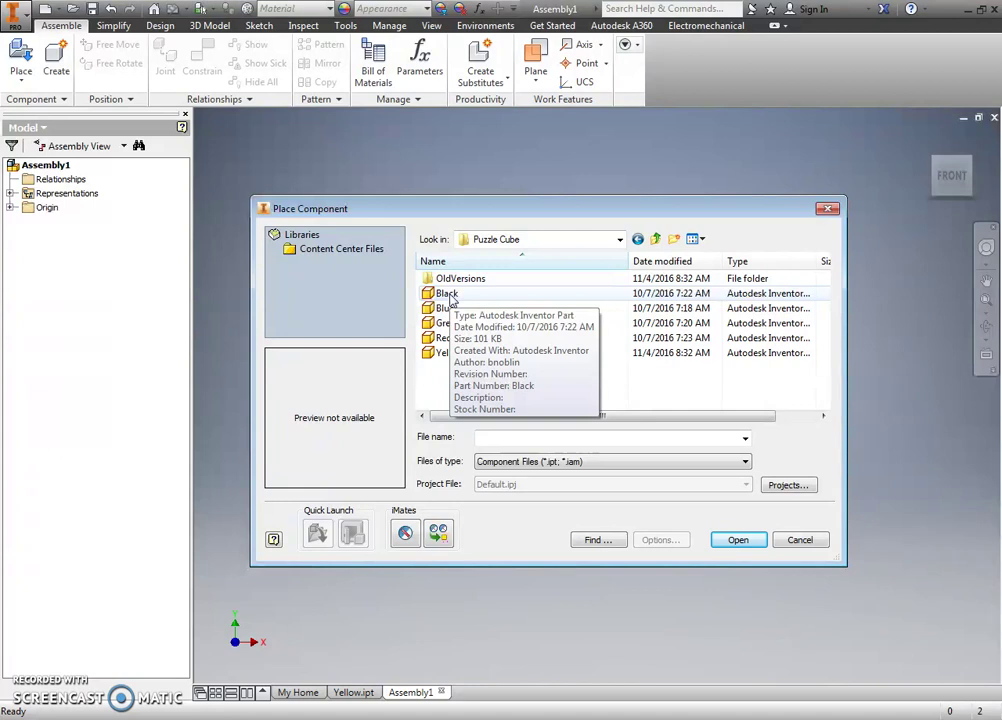
Step: Place a single Black.ipt instance, Black:1, ending placement without a second copy
double_click(451, 296)
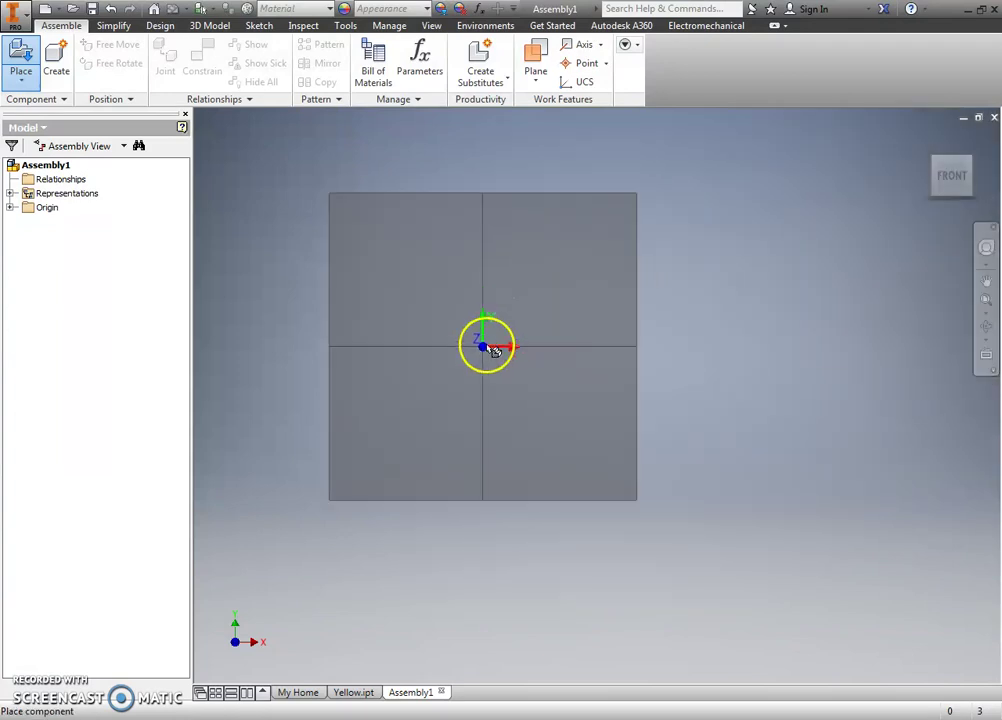
drag(495, 352, 553, 350)
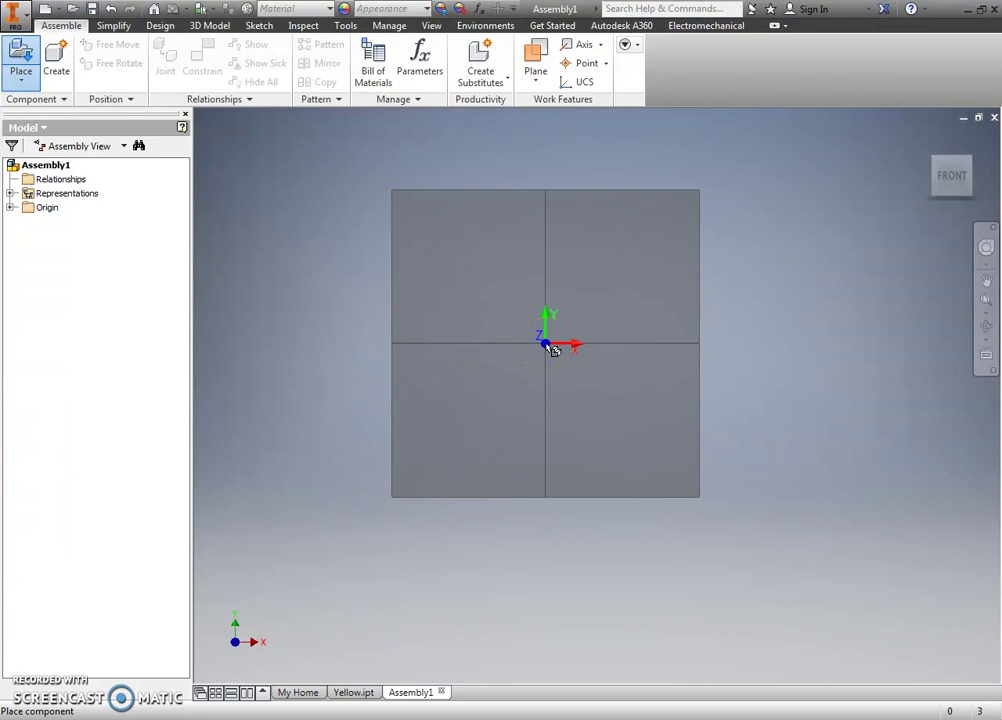
key(Escape)
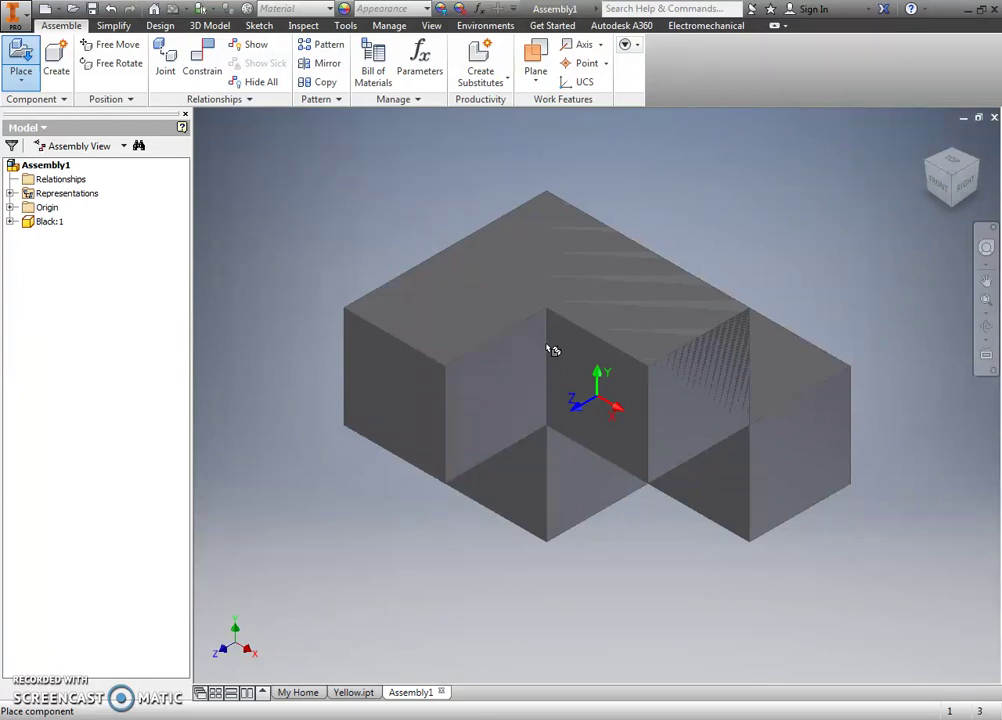
drag(494, 326, 394, 497)
scroll(340, 295, down, 5)
middle_drag(394, 497, 415, 452)
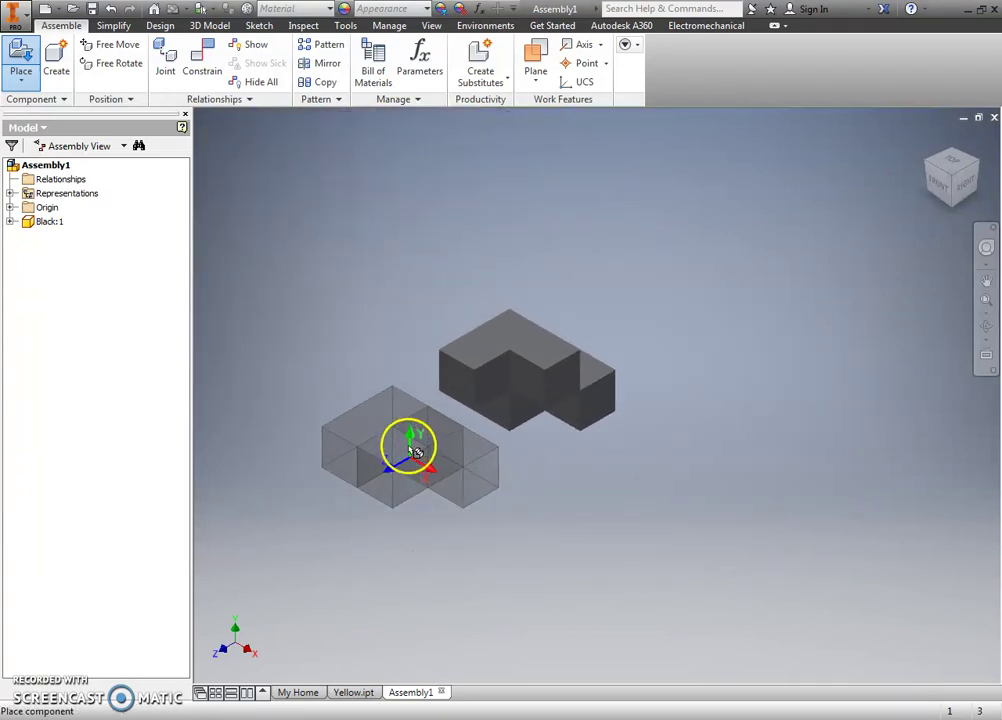
drag(416, 452, 470, 474)
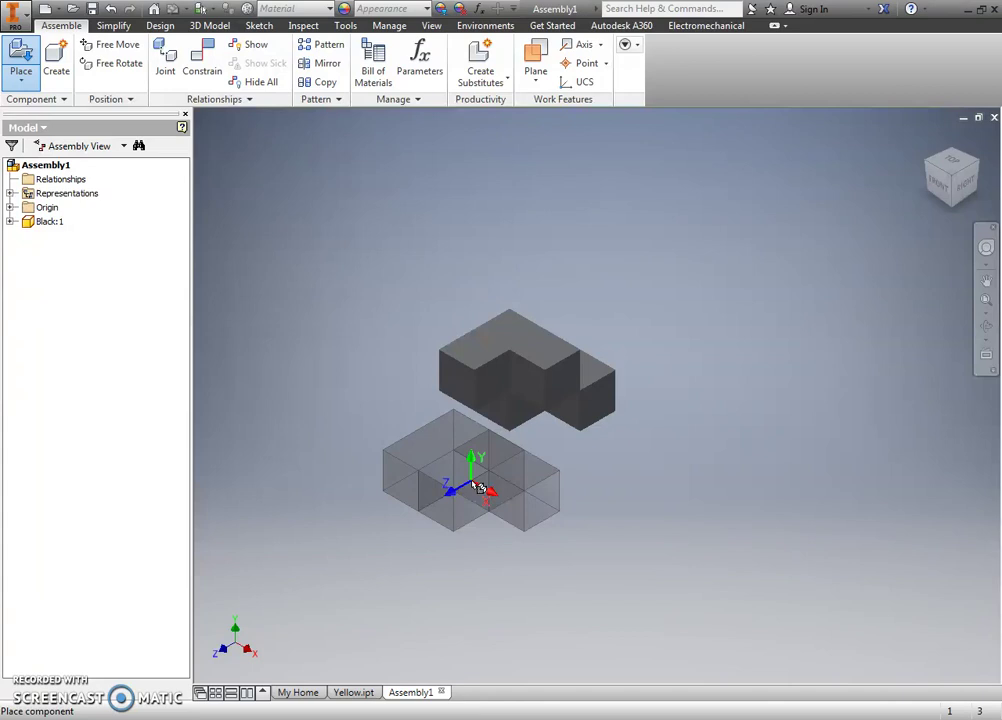
drag(478, 487, 658, 516)
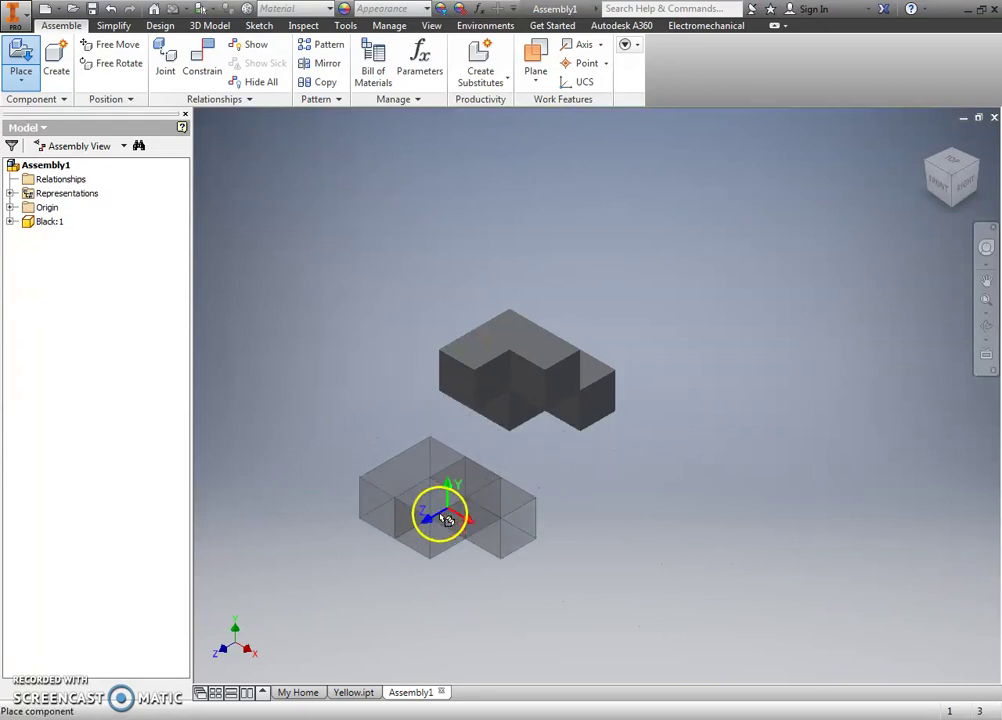
right_click(438, 520)
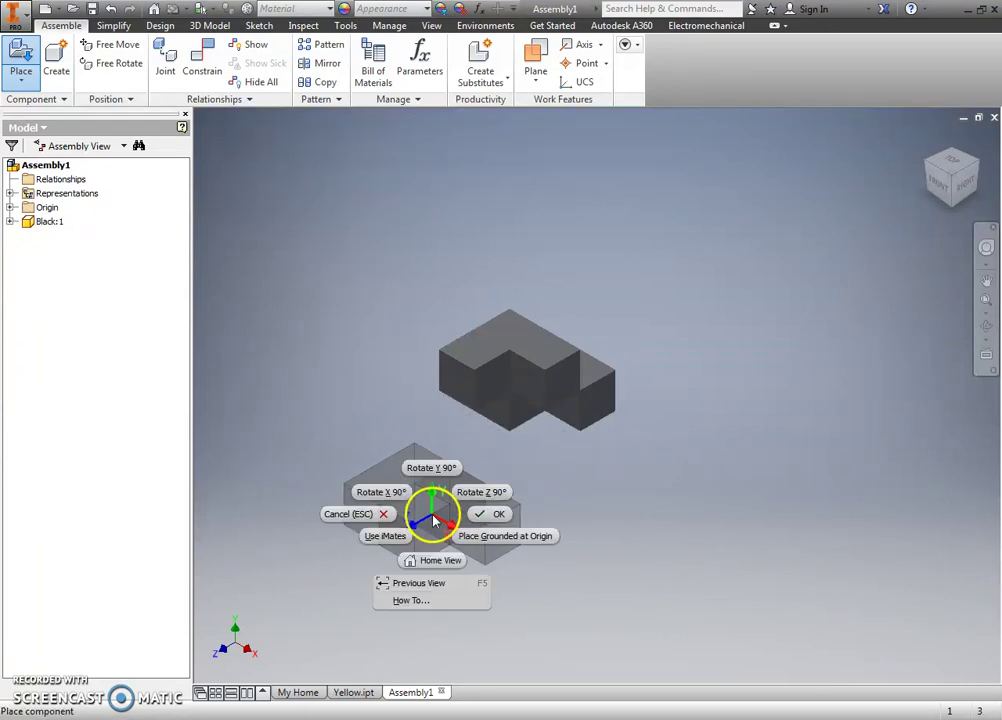
click(478, 515)
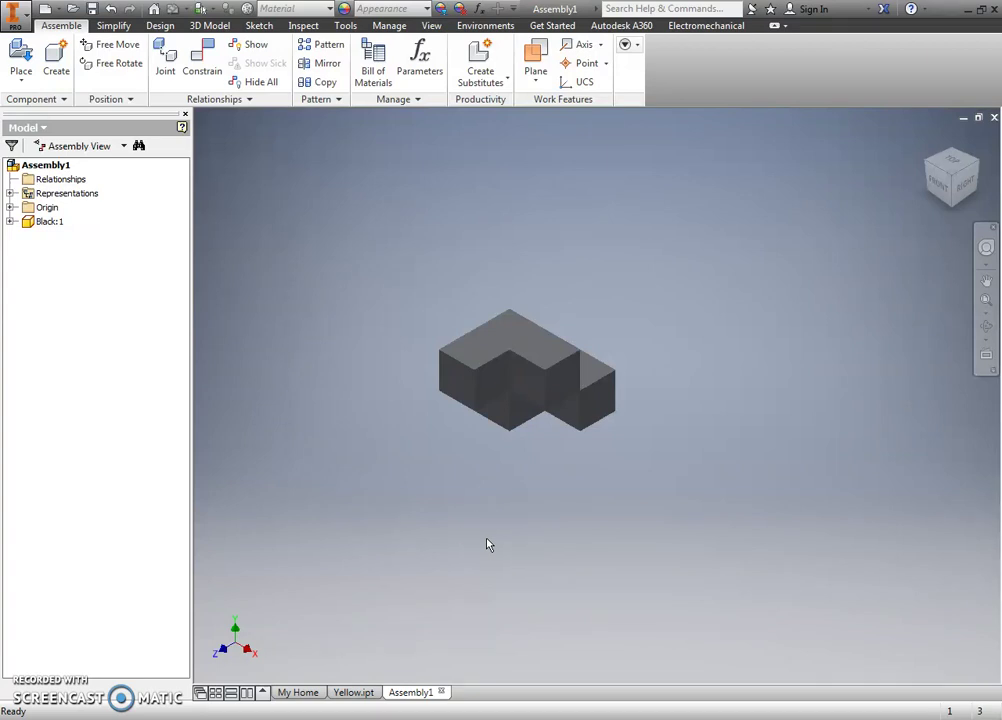
Step: Place the Blue piece right of Black and the Green piece at upper left
click(20, 58)
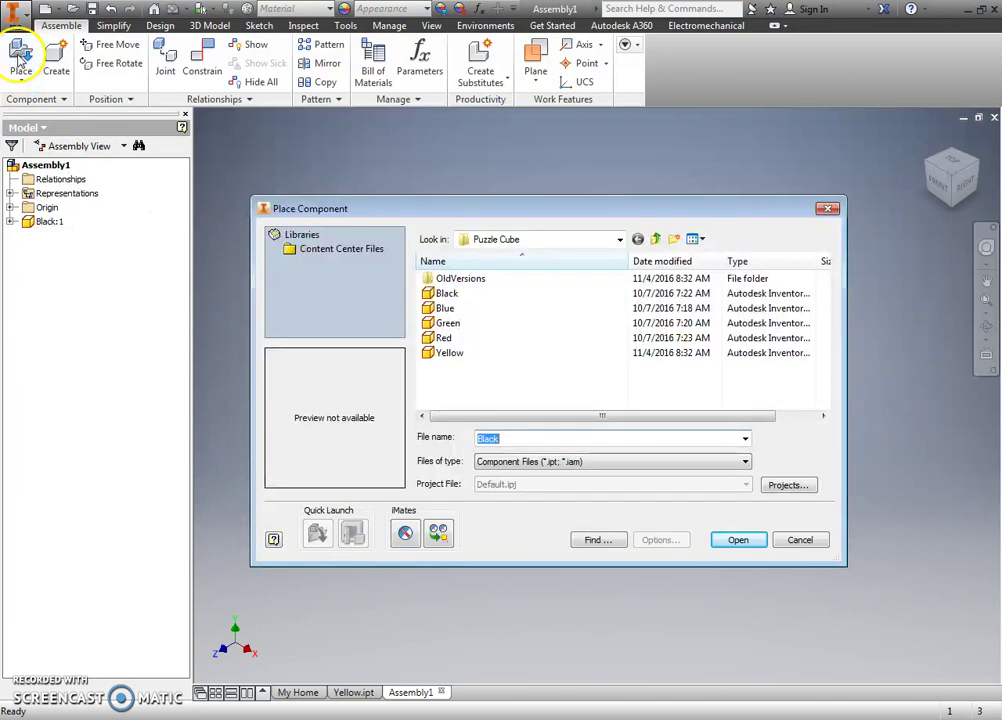
click(468, 308)
click(740, 541)
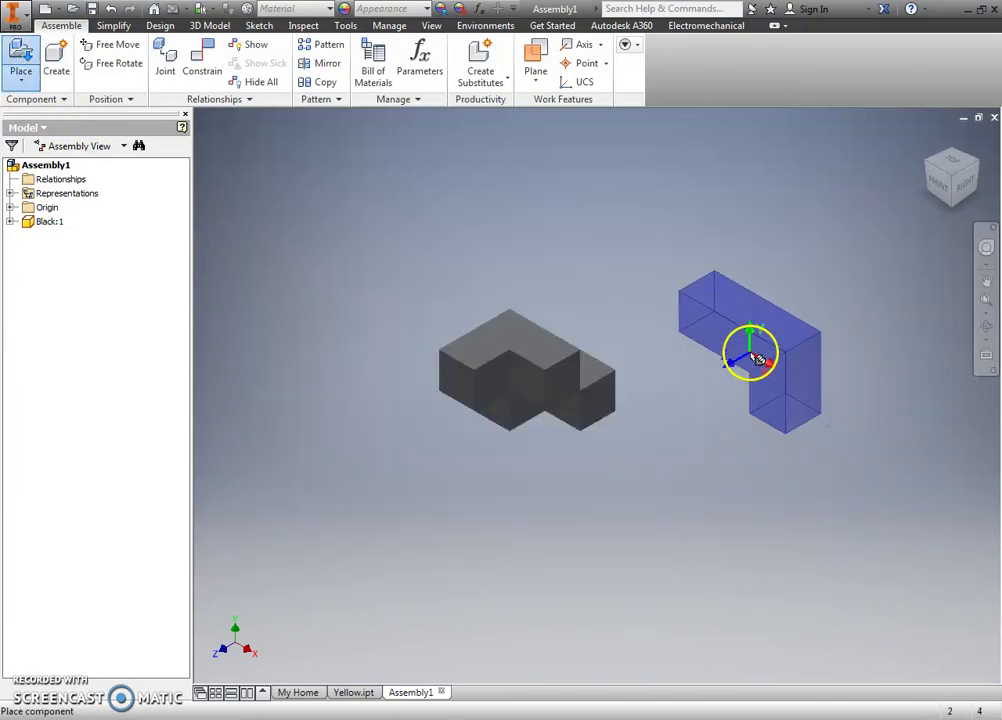
click(755, 358)
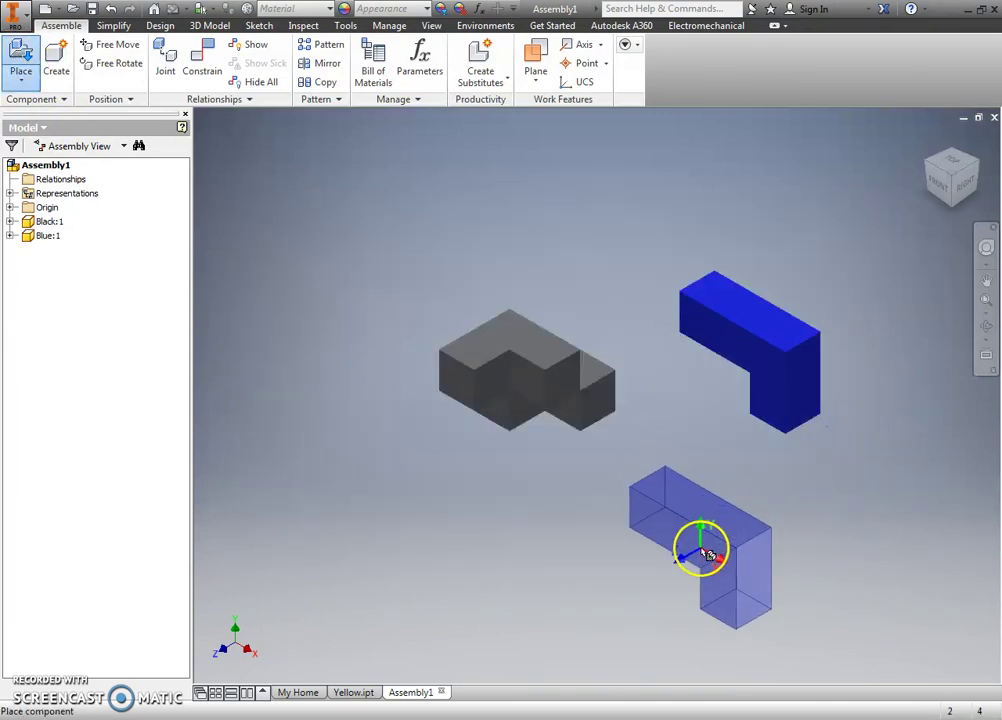
click(20, 58)
click(463, 327)
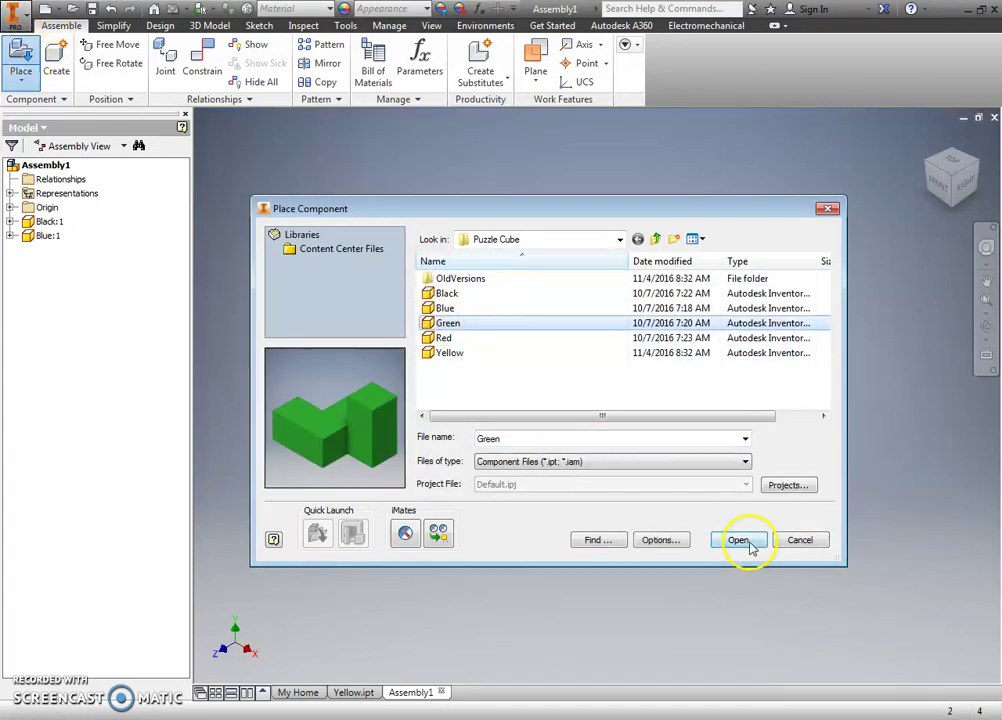
click(738, 540)
click(325, 213)
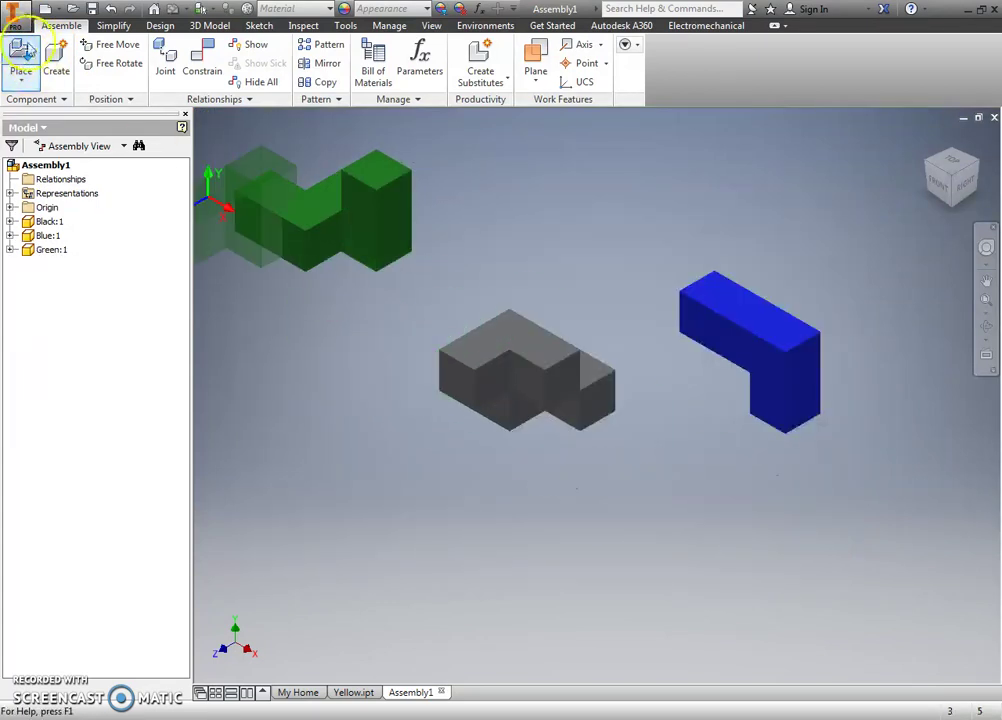
Step: Place the Red piece left of Black and the Yellow piece at lower right
click(20, 58)
click(443, 338)
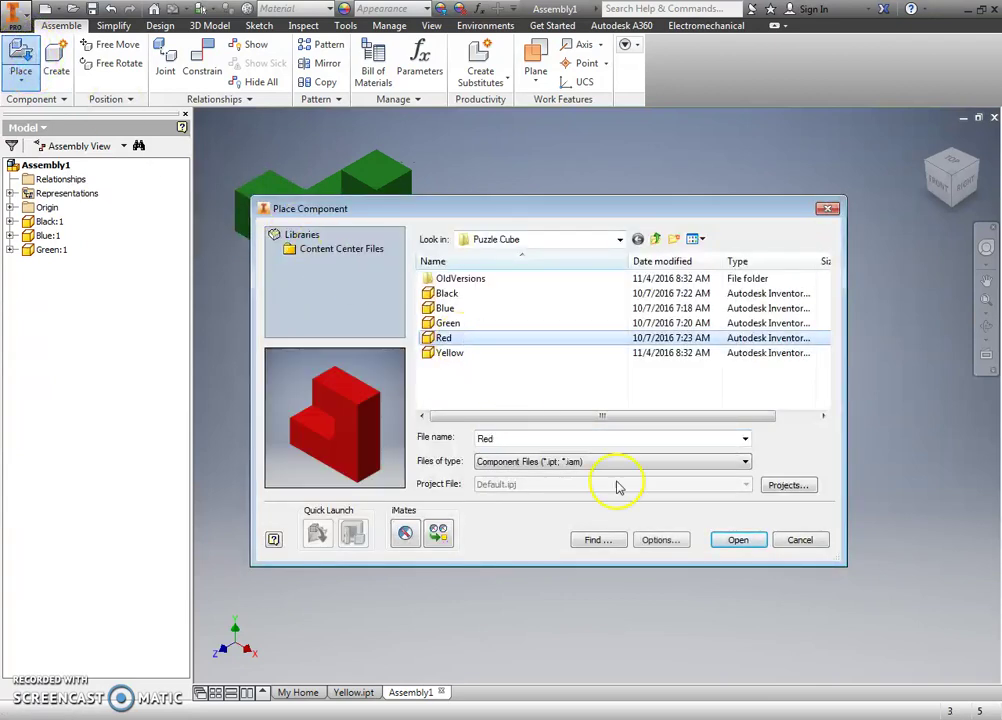
click(738, 540)
click(264, 391)
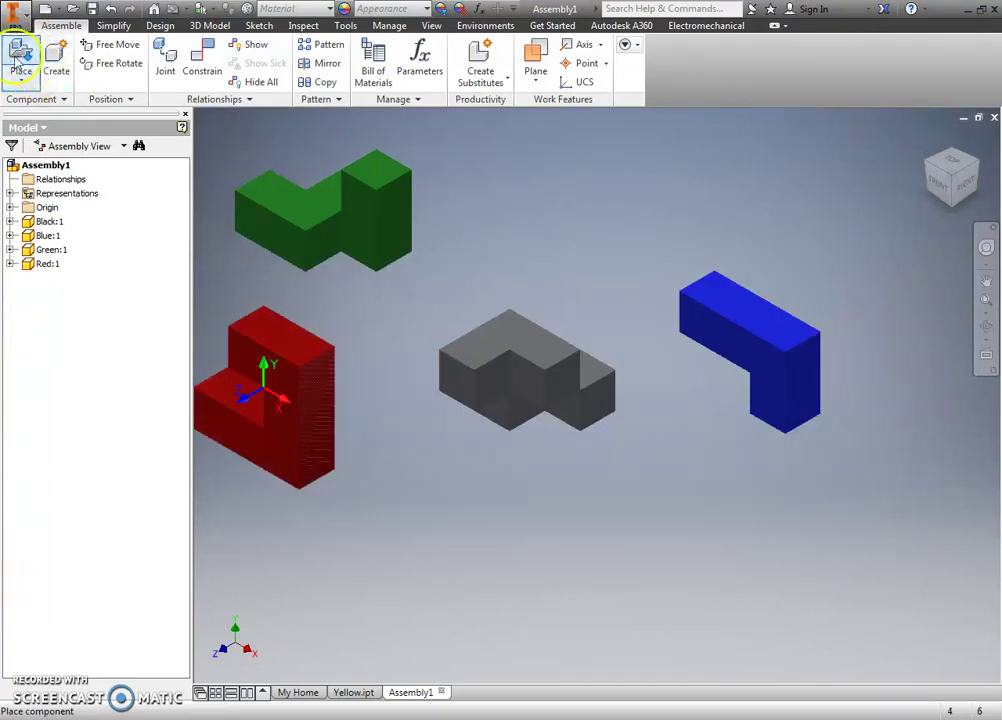
click(20, 58)
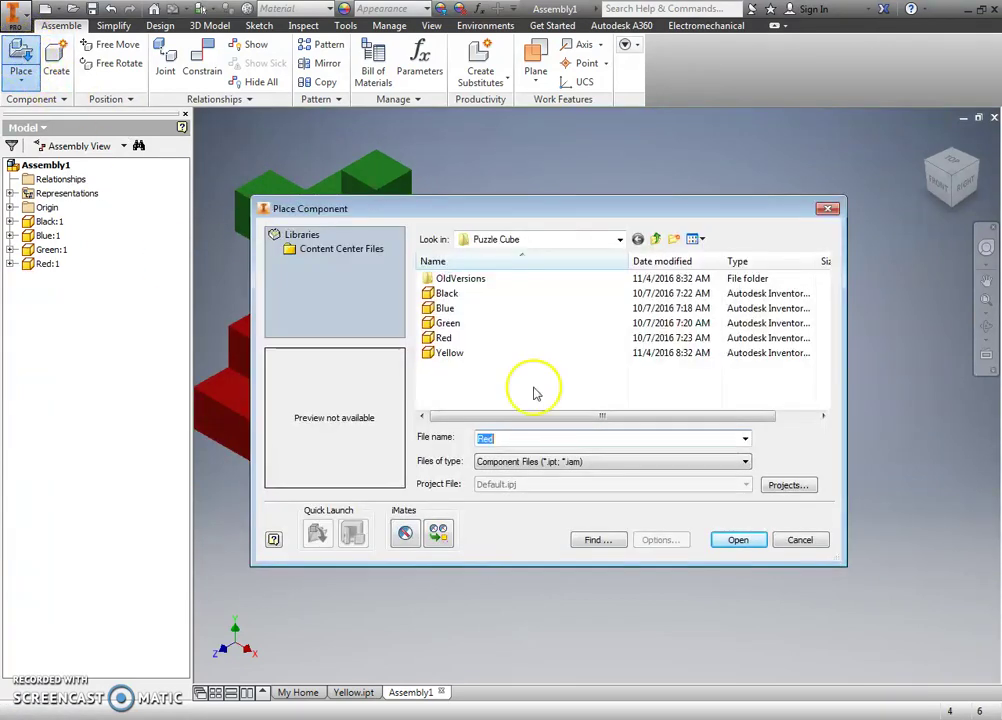
click(445, 353)
click(738, 540)
click(767, 608)
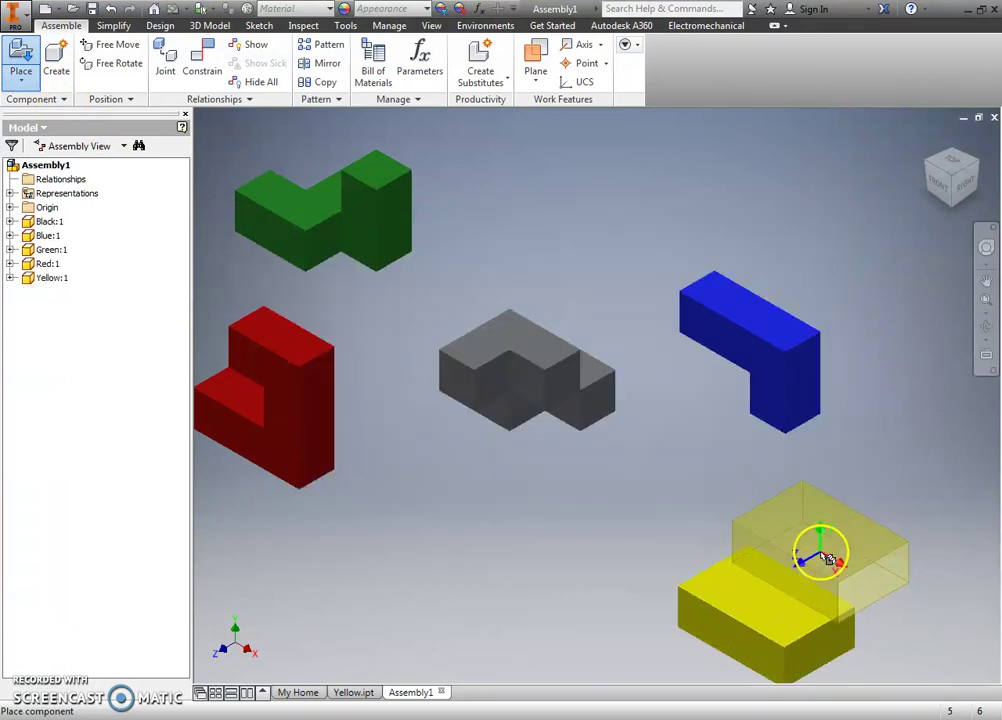
right_click(818, 550)
click(868, 549)
Step: Drag Red, Green and Yellow to the left and expand the Yellow:1 and Black:1 nodes
scroll(655, 590, up, 3)
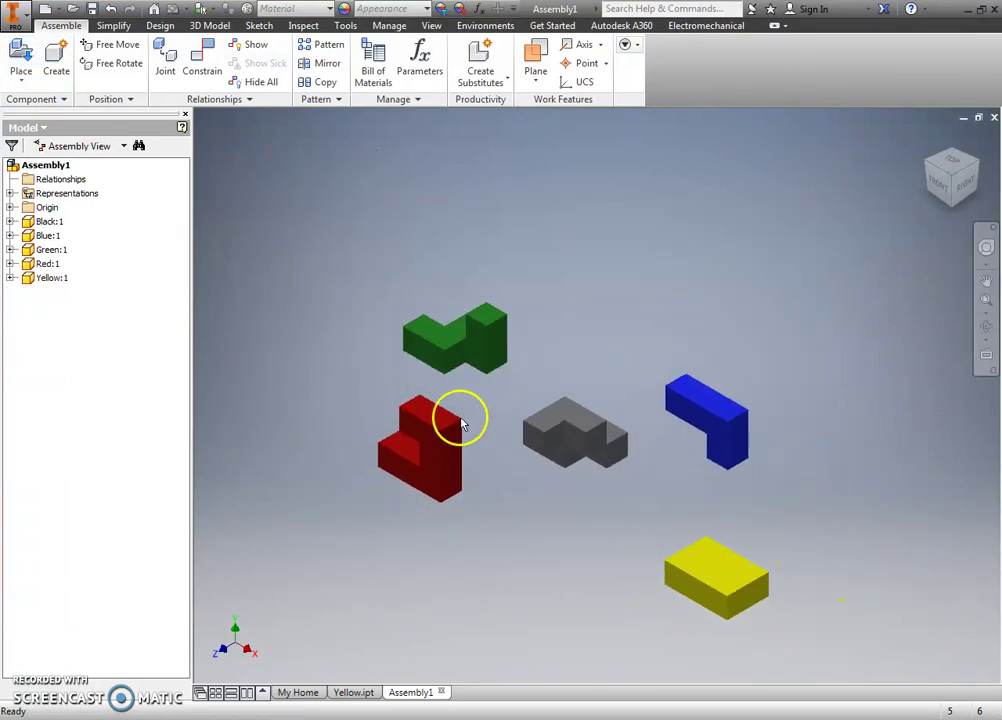
drag(456, 418, 296, 420)
drag(474, 372, 307, 354)
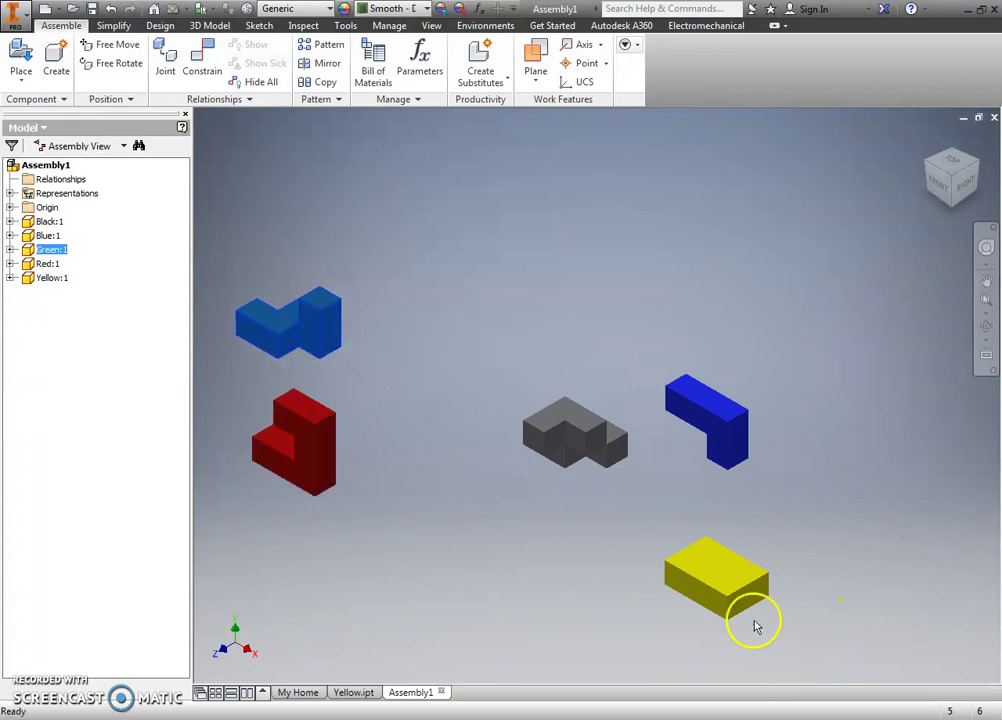
drag(667, 600, 316, 580)
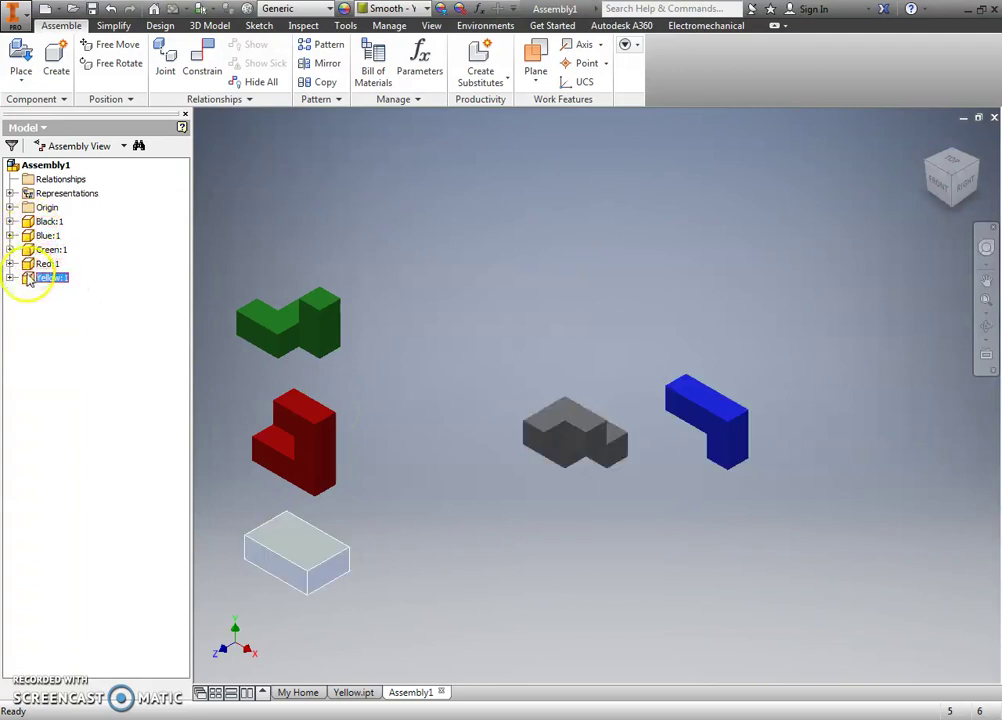
key(Right)
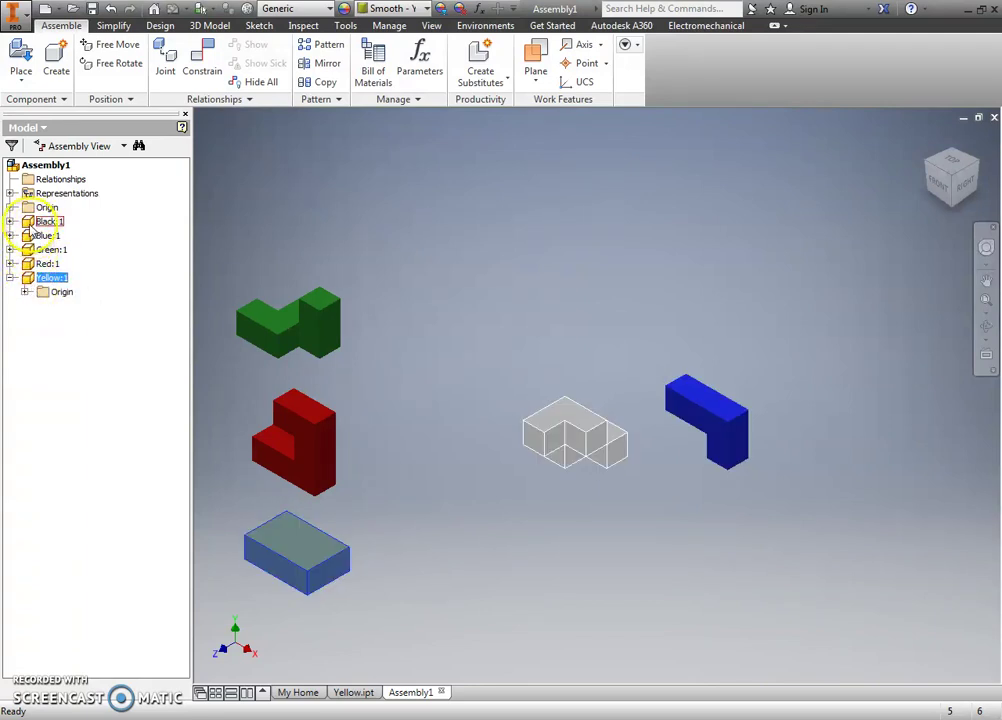
click(10, 221)
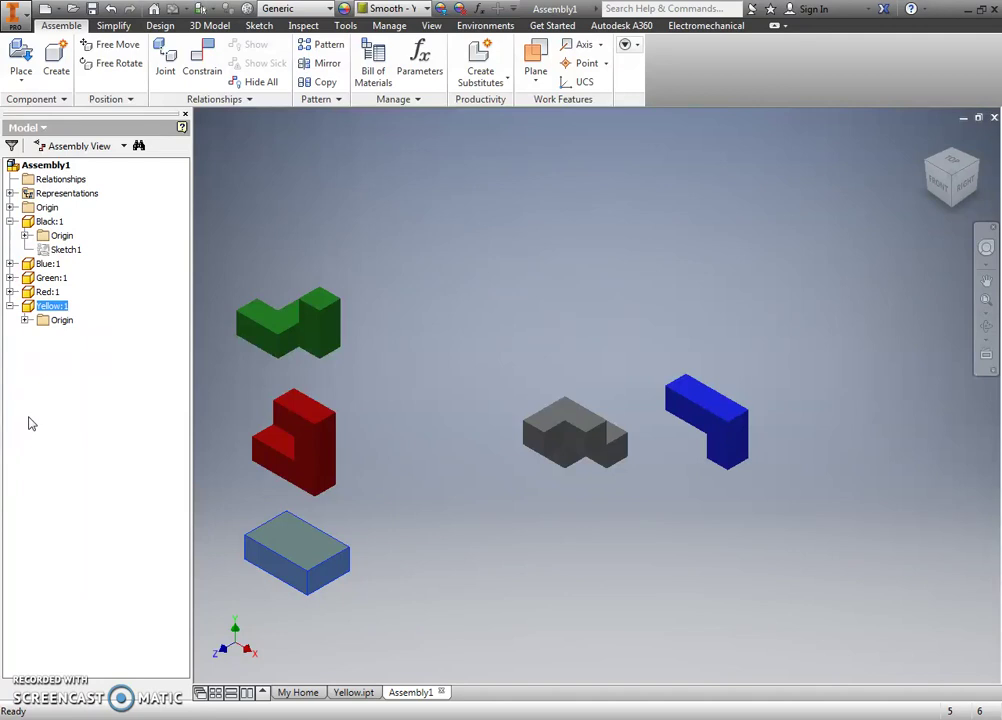
Step: Fine-tune positions: Black central, Blue right, Green, Red and Yellow stacked on the left
drag(617, 426, 604, 481)
drag(711, 438, 735, 450)
drag(303, 456, 327, 429)
drag(309, 333, 324, 311)
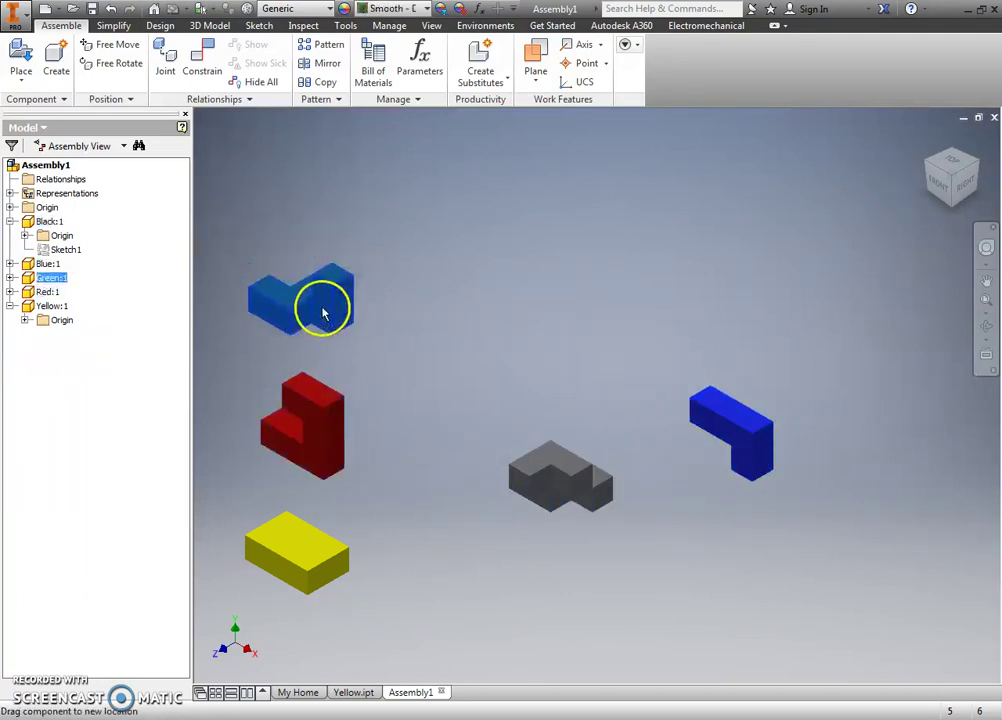
drag(293, 570, 300, 584)
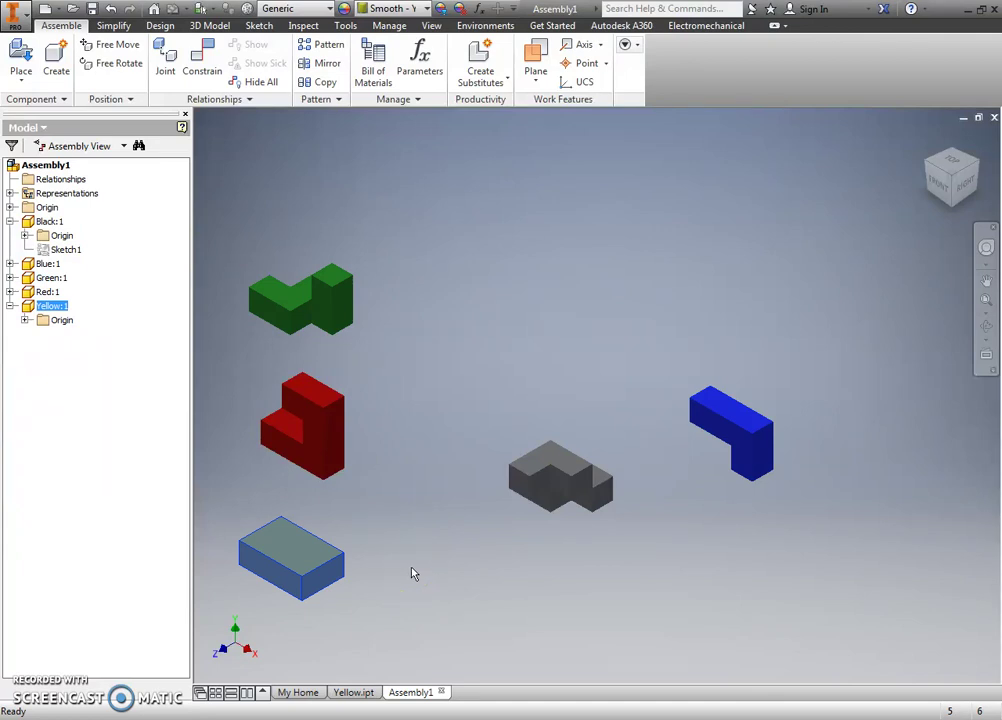
drag(324, 590, 315, 600)
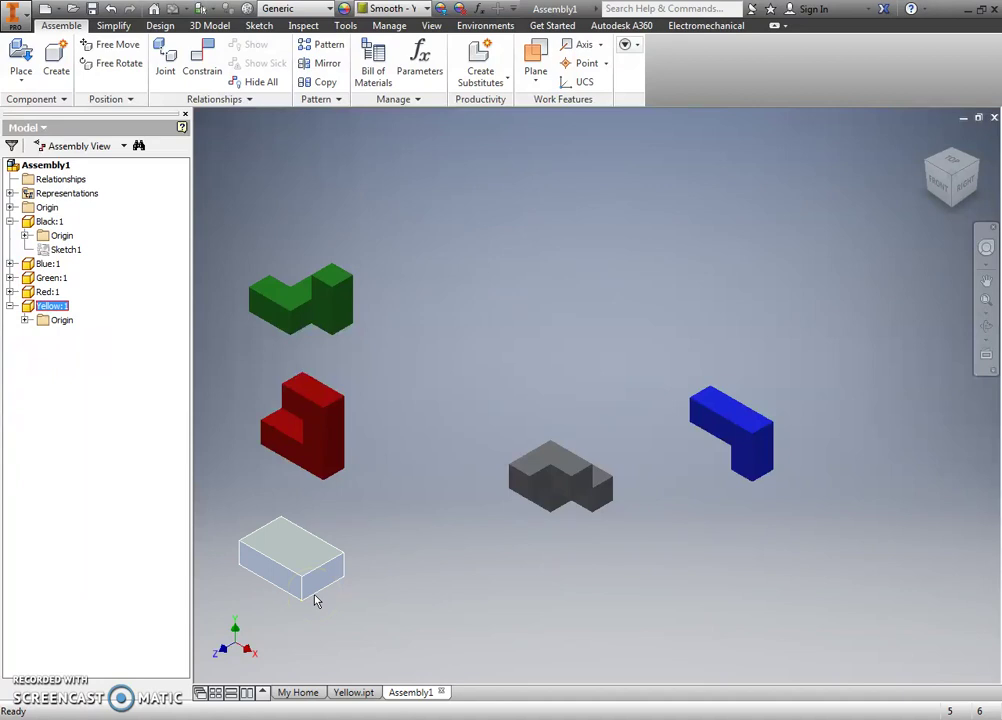
drag(315, 600, 329, 575)
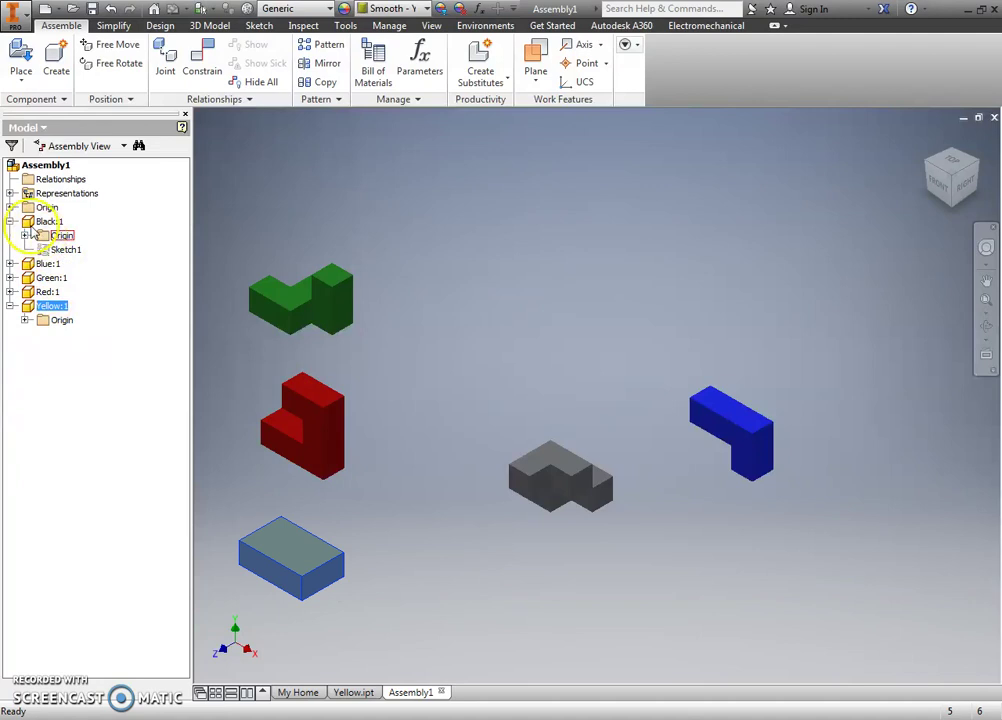
Step: Ground the Black:1 part and confirm it stays fixed when clicked
click(33, 224)
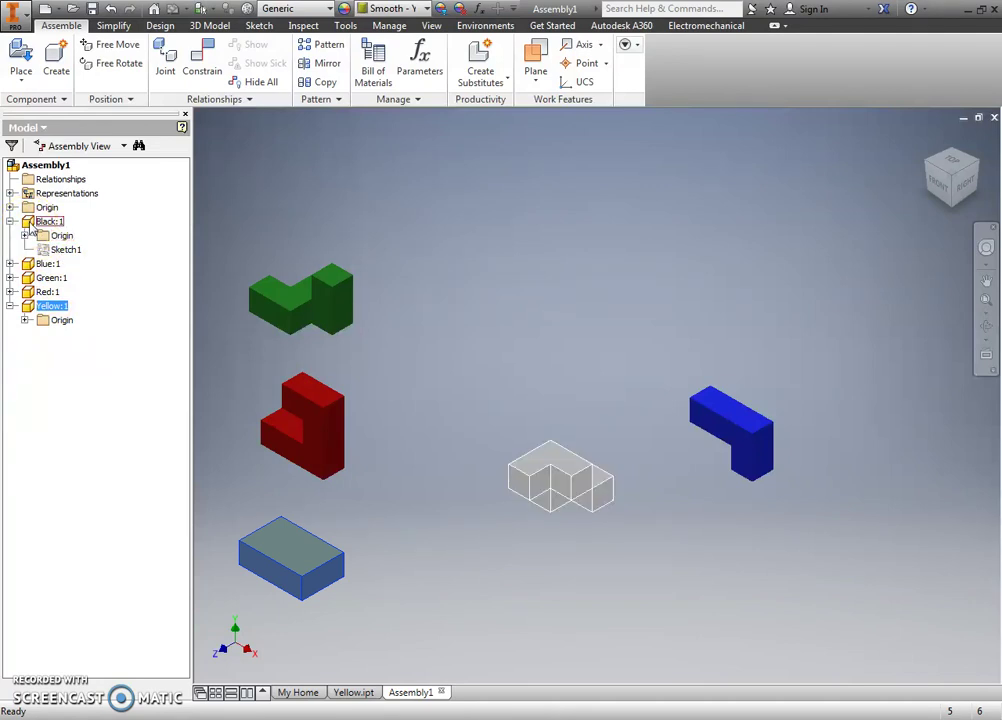
right_click(33, 228)
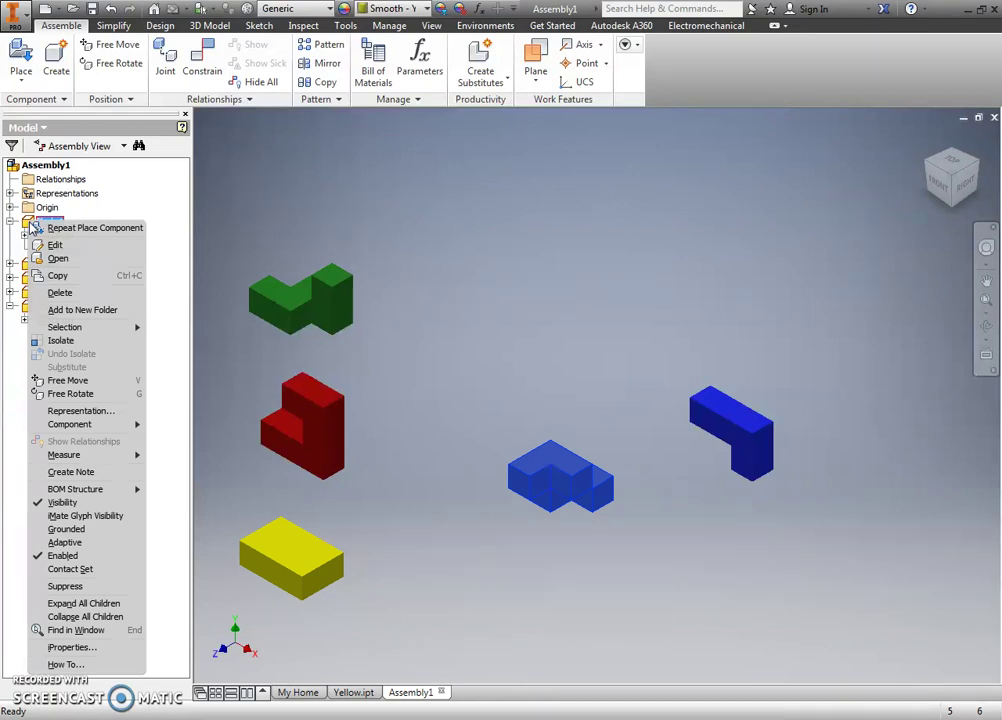
click(546, 537)
right_click(548, 495)
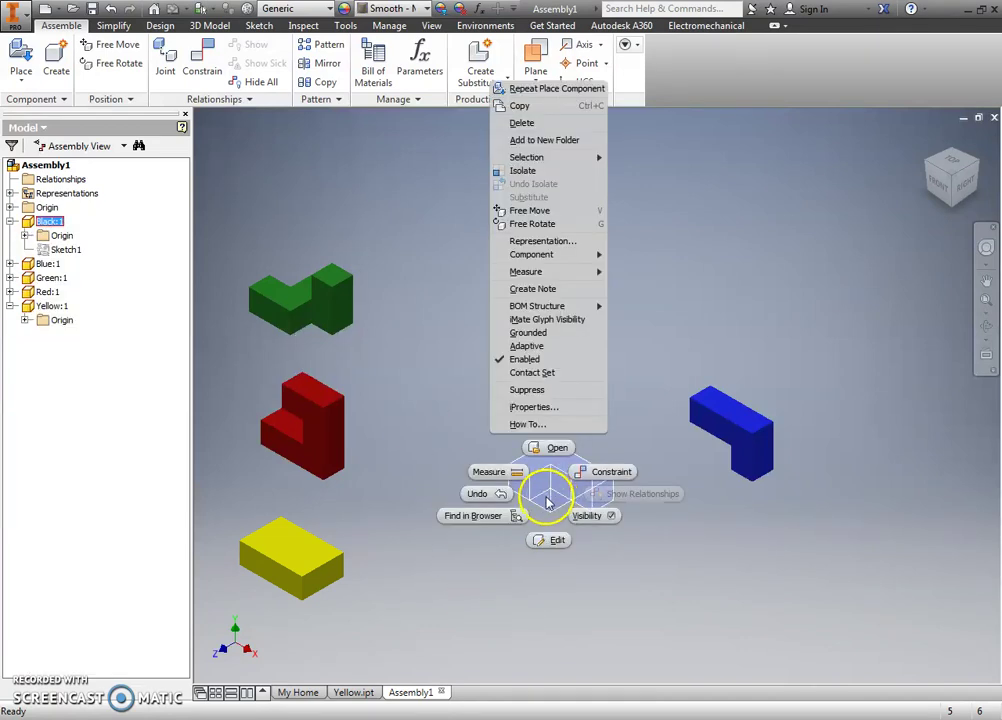
click(558, 336)
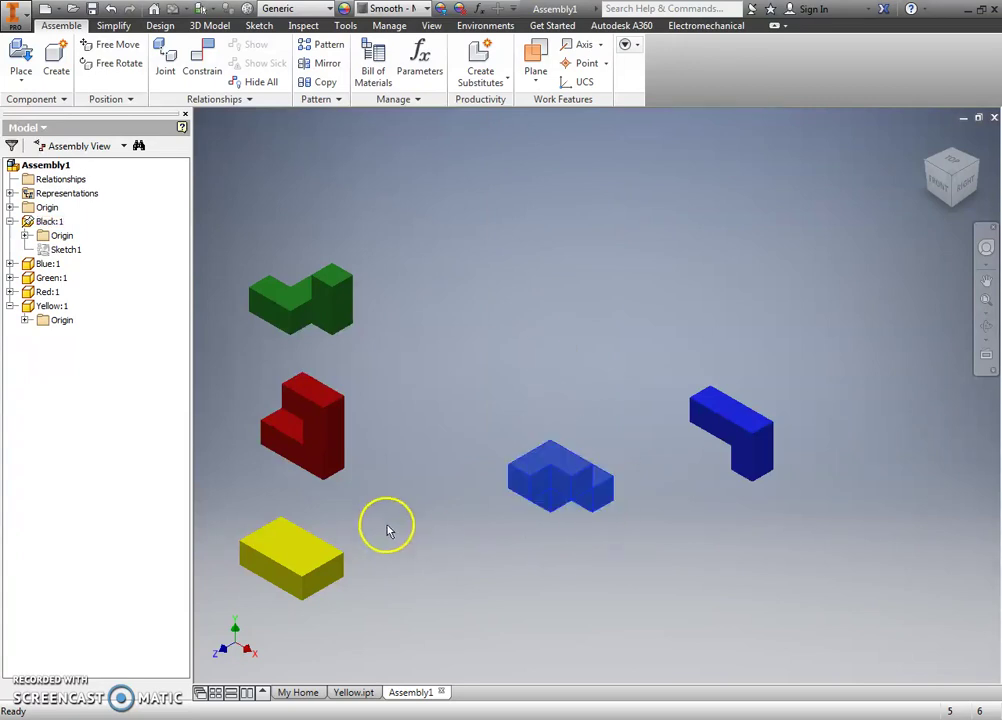
click(454, 497)
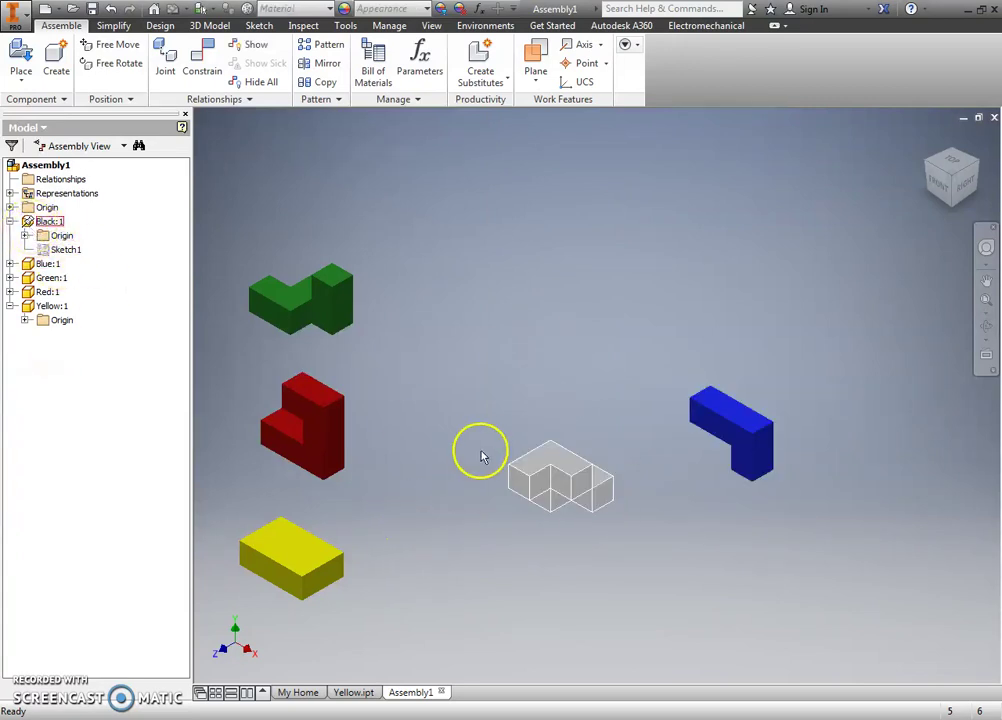
click(555, 460)
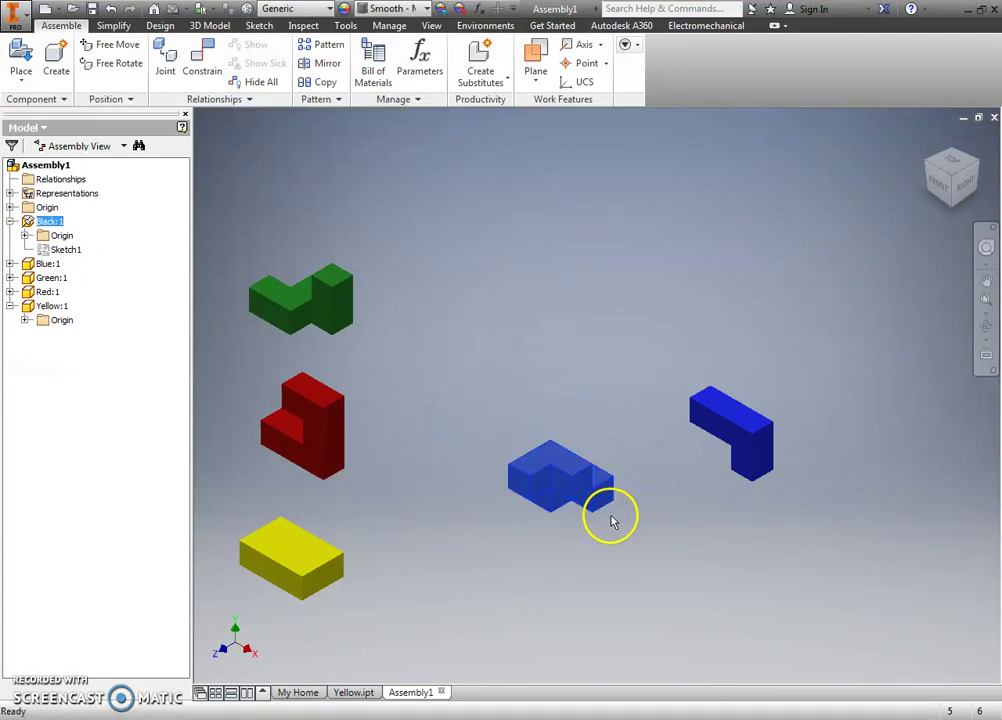
click(546, 564)
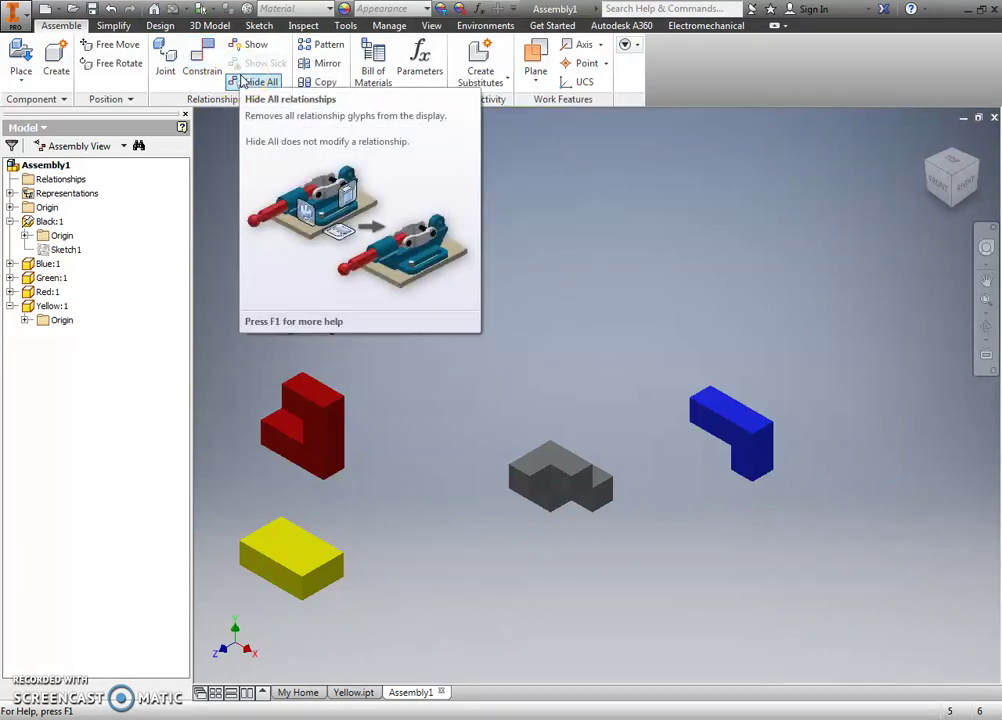
Step: Start a Place Constraint and keep its solution set to Mate
click(204, 68)
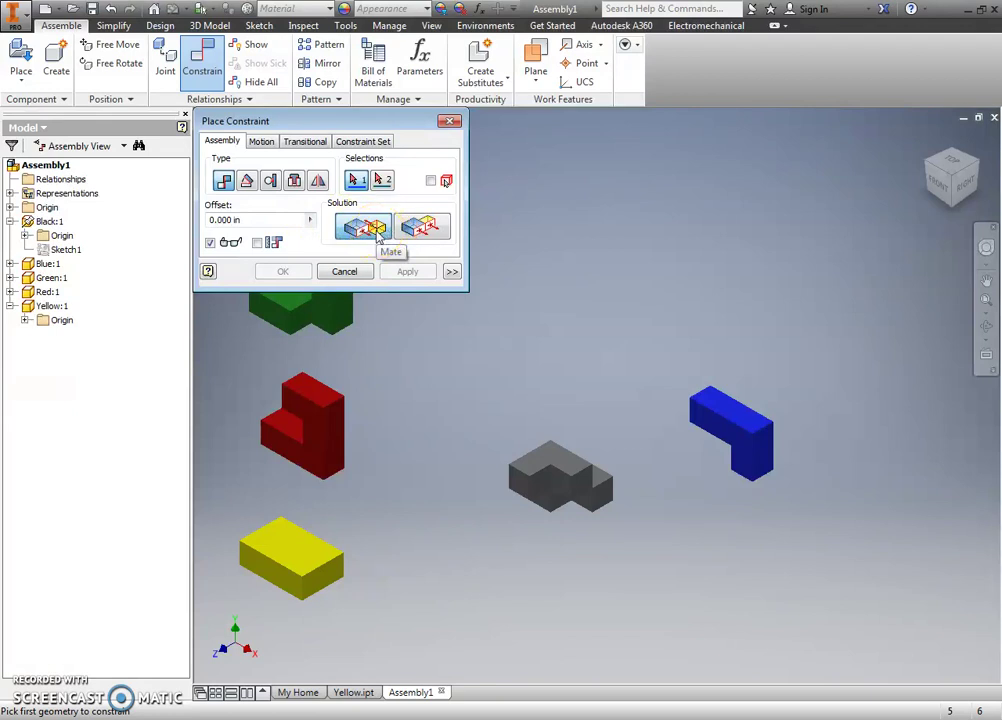
click(421, 229)
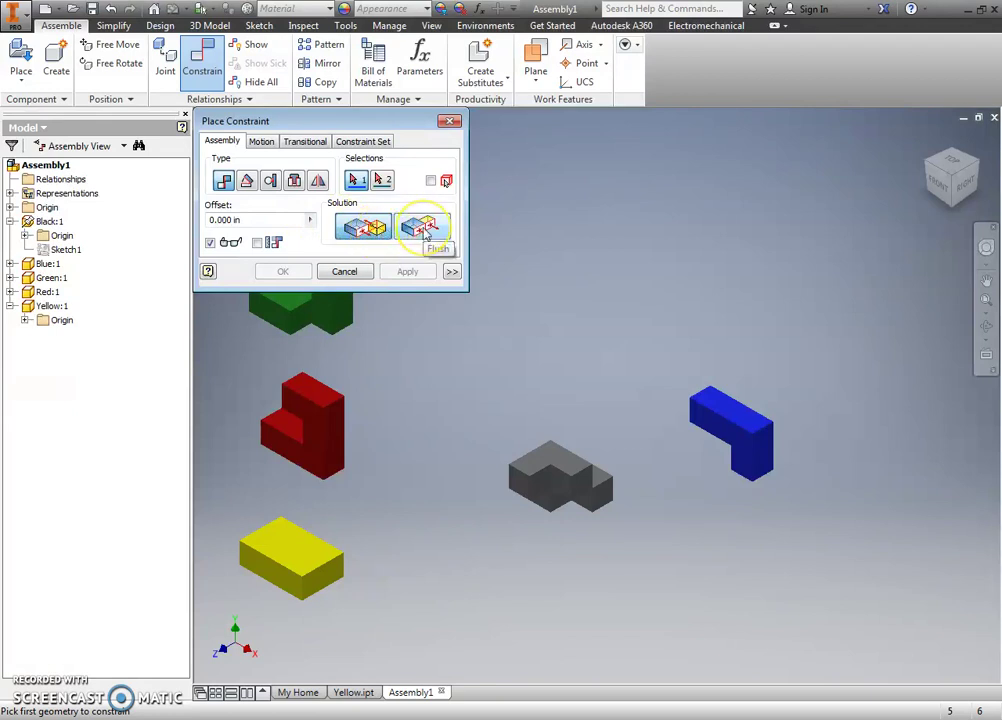
click(369, 236)
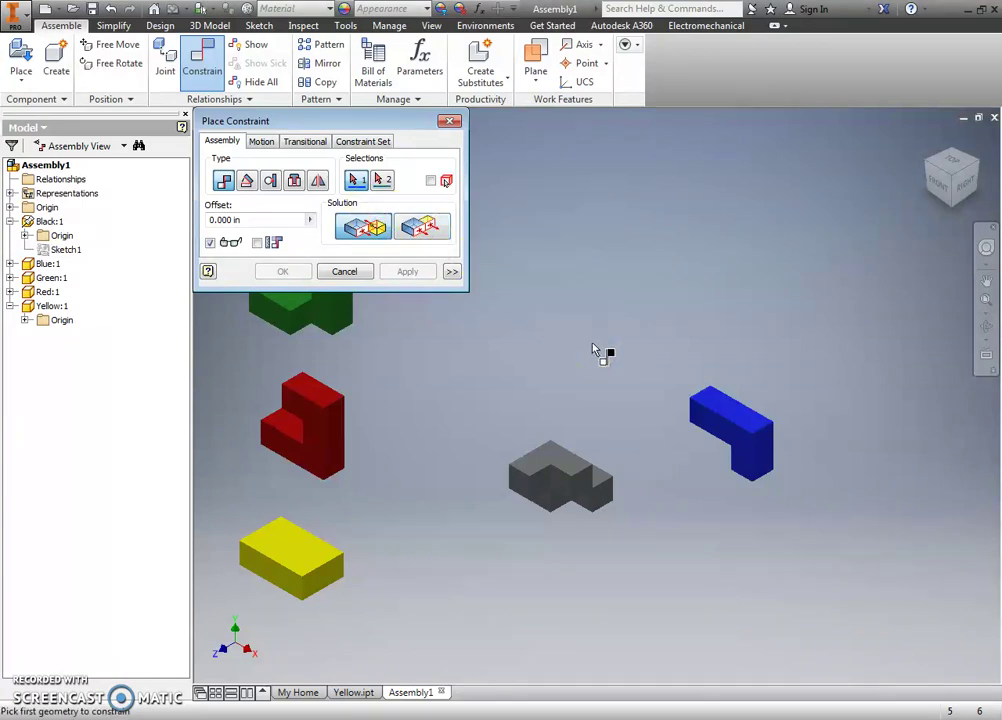
scroll(606, 503, up, 4)
scroll(606, 500, down, 4)
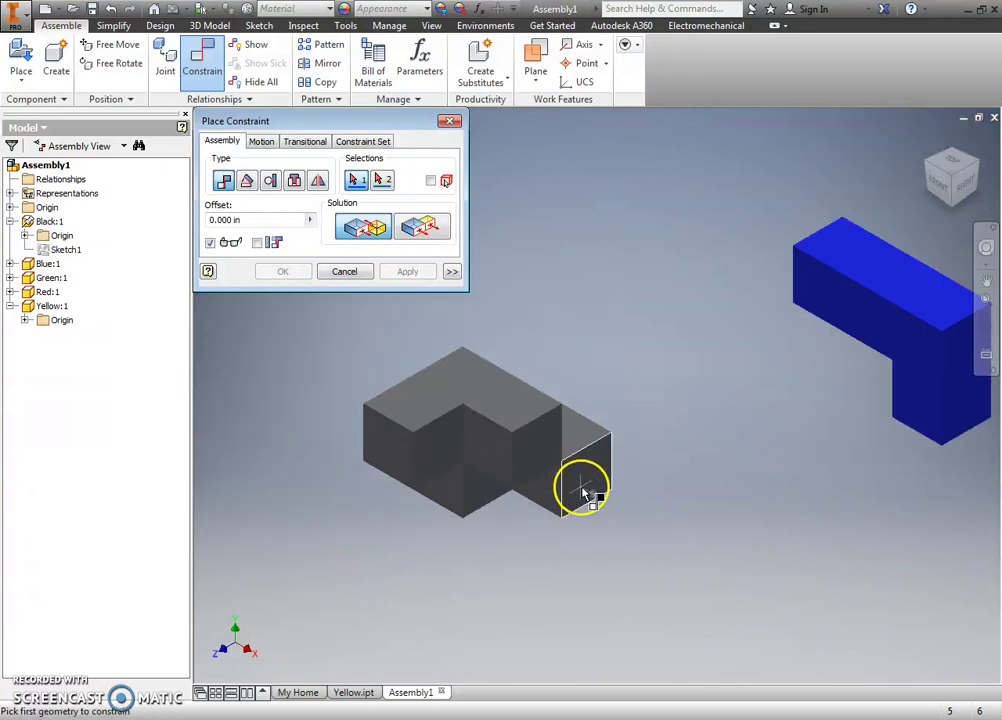
Step: Mate the black part's end face with a blue face, adding Mate:1
click(584, 485)
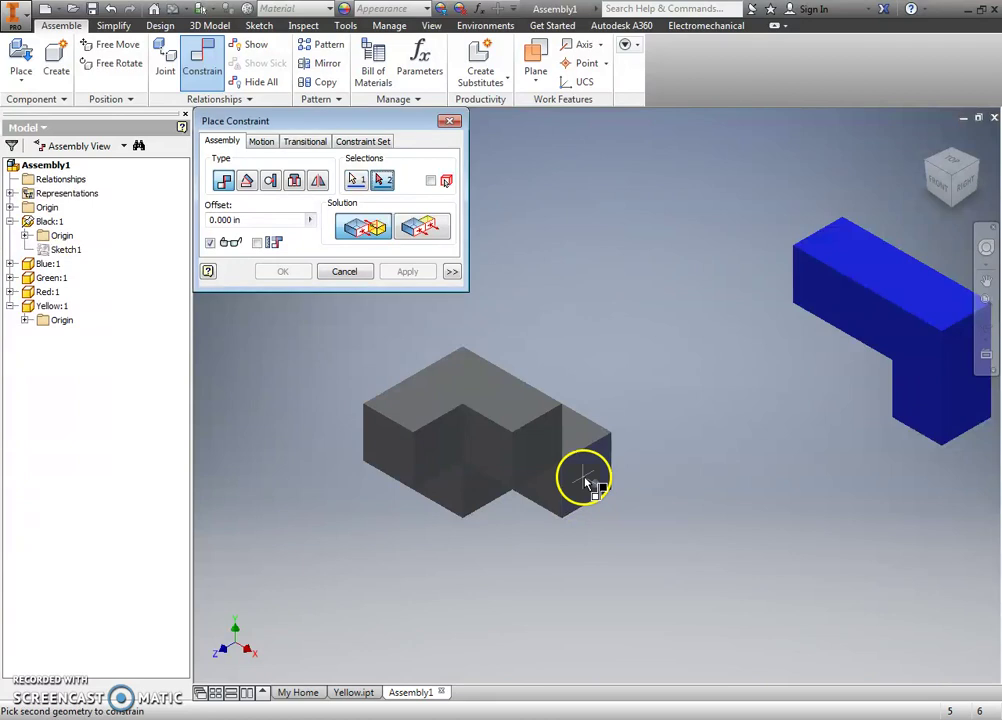
click(930, 165)
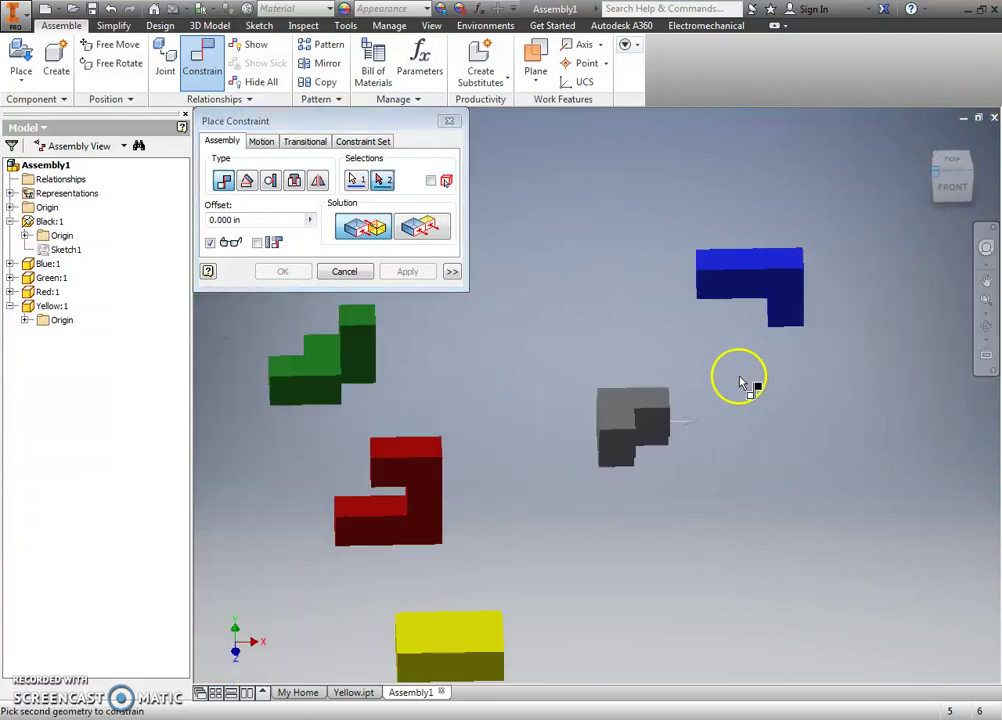
scroll(649, 273, up, 5)
click(659, 273)
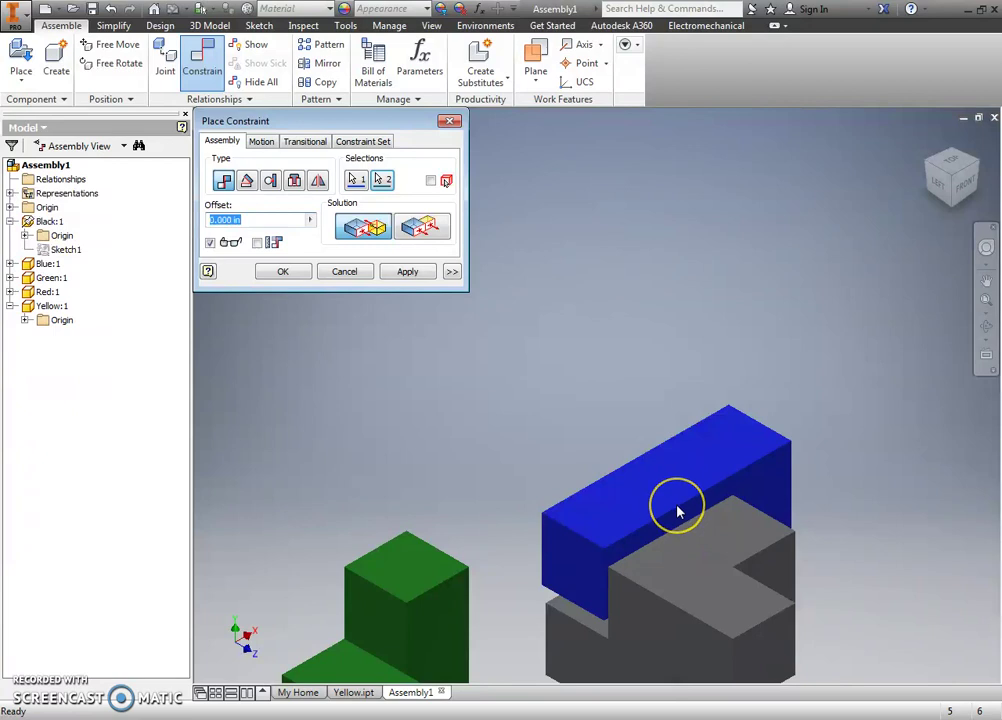
click(962, 183)
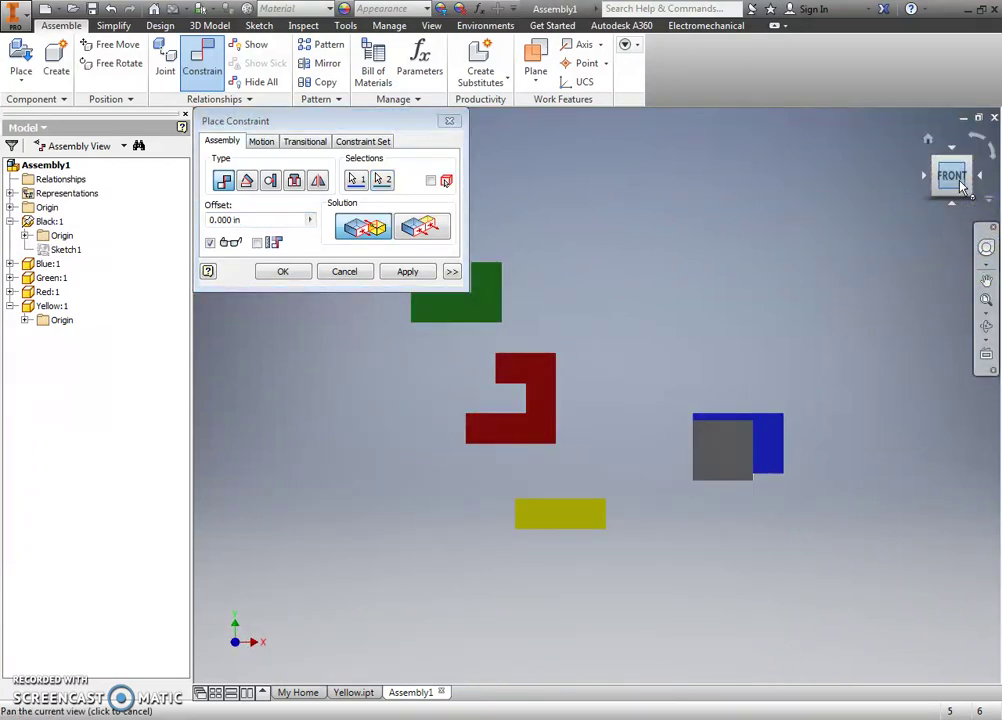
click(391, 274)
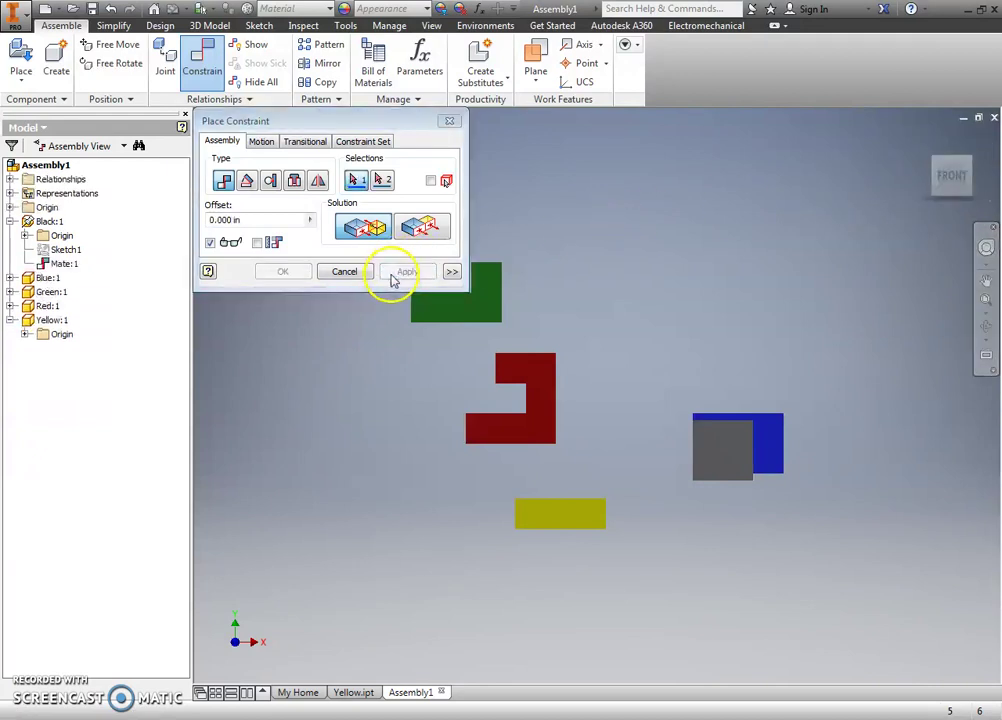
click(449, 121)
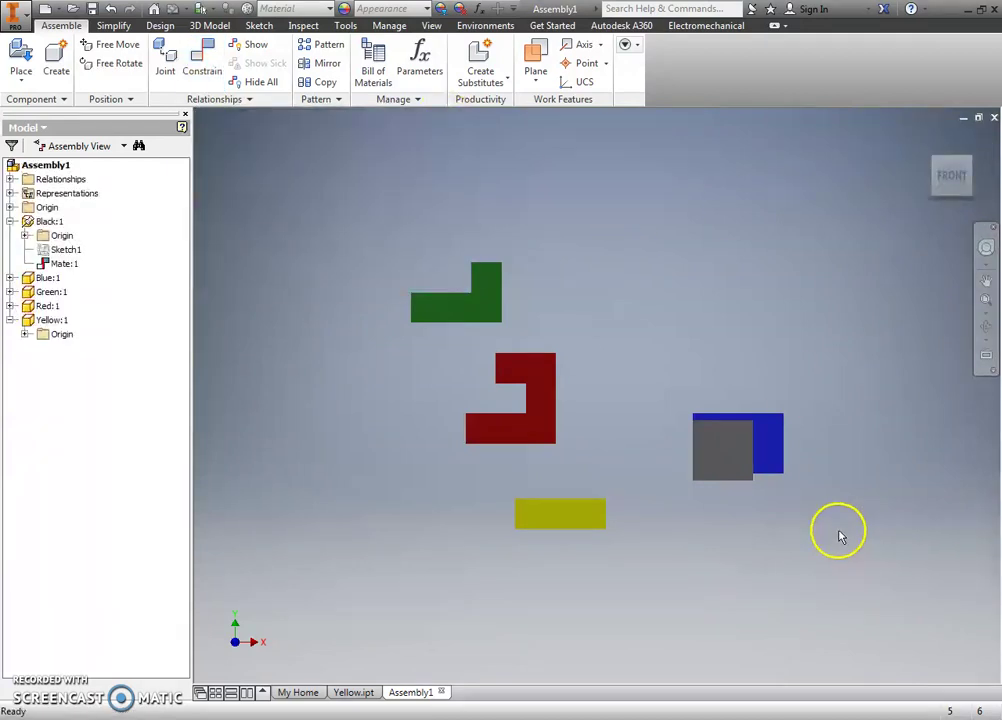
Step: Move the blue part upward and start a second Mate constraint with 0.000 in offset
drag(779, 456, 787, 396)
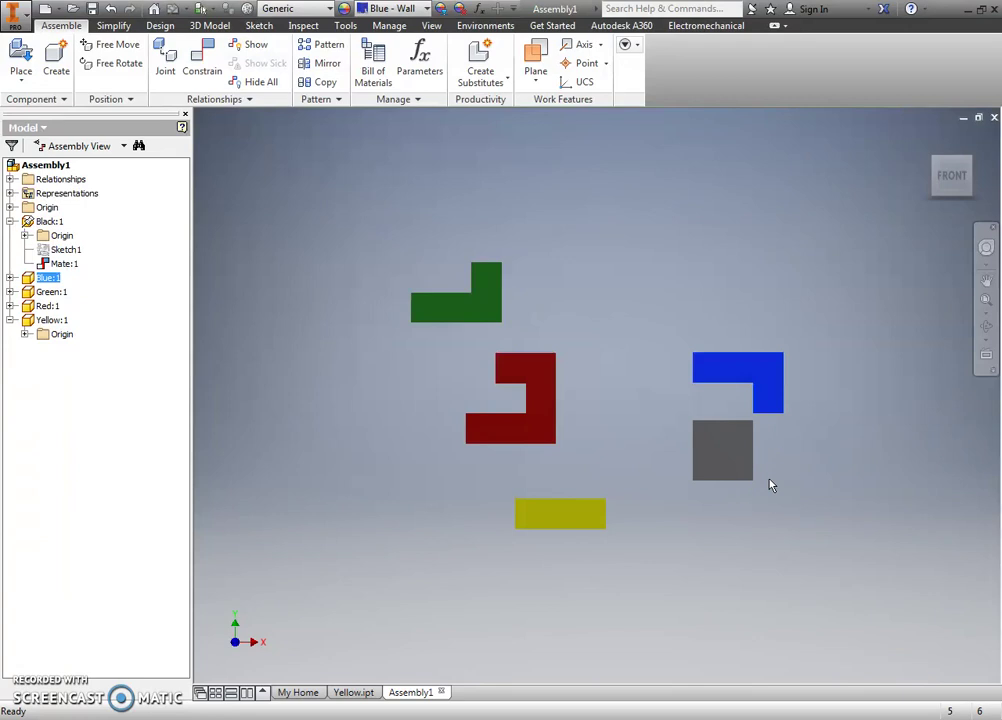
click(975, 163)
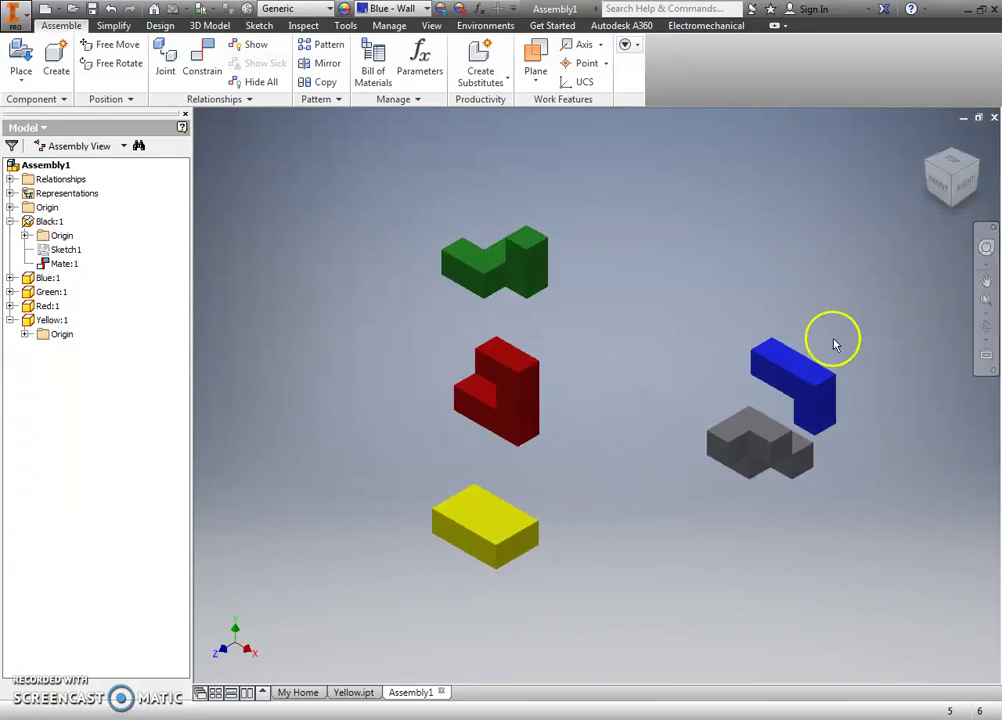
scroll(800, 375, down, 5)
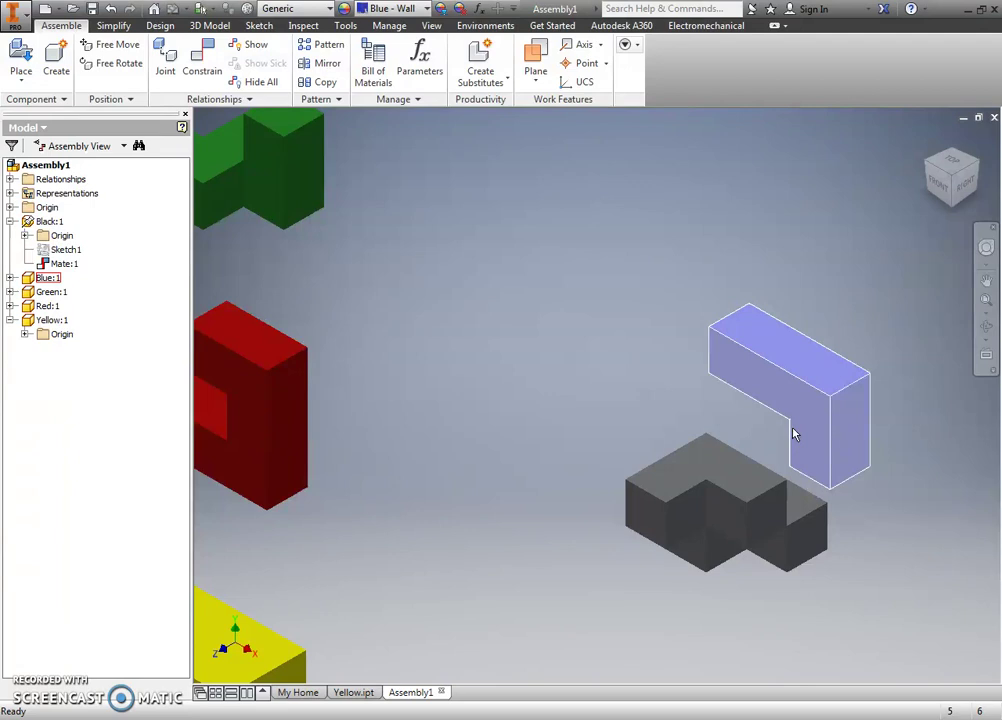
click(585, 396)
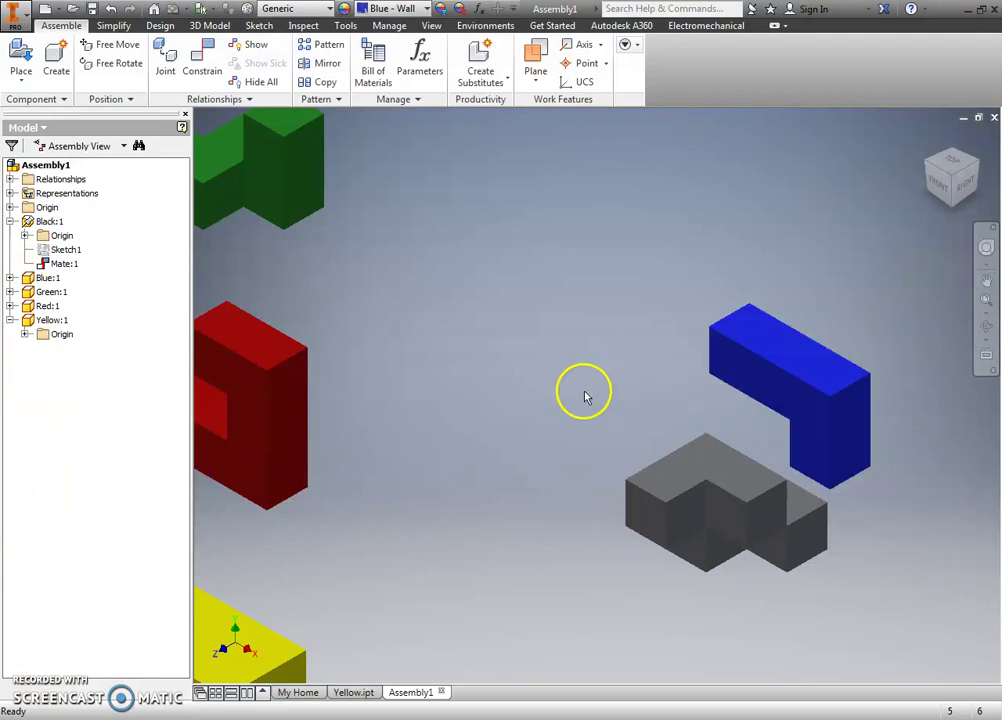
click(202, 62)
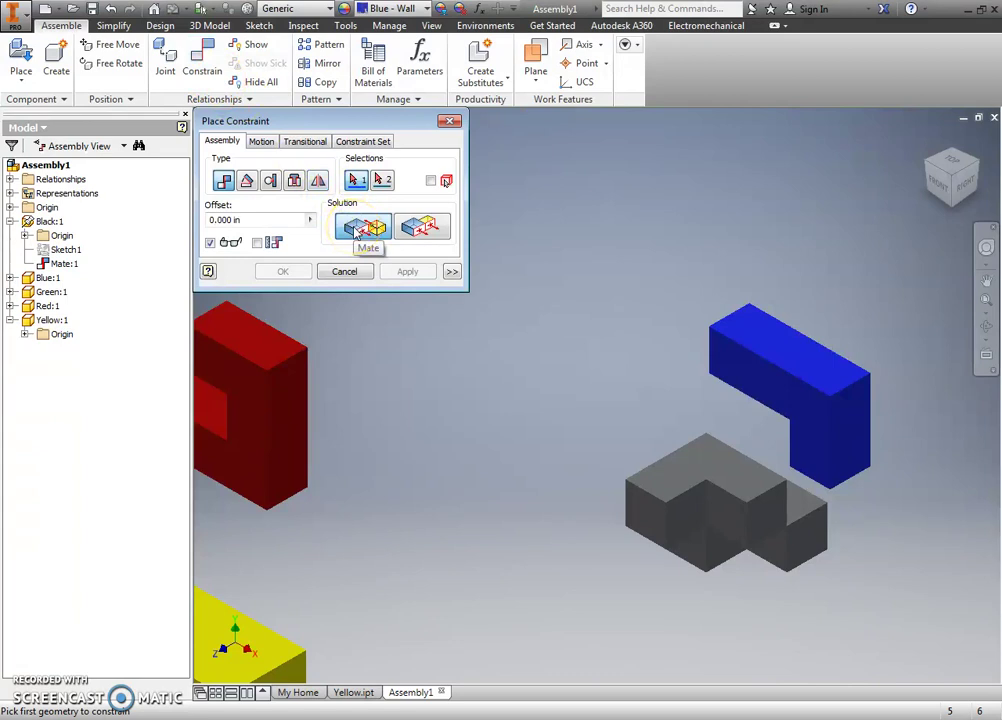
Step: Flush the blue part's top face with the grey part's top face, adding Flush:1
click(420, 230)
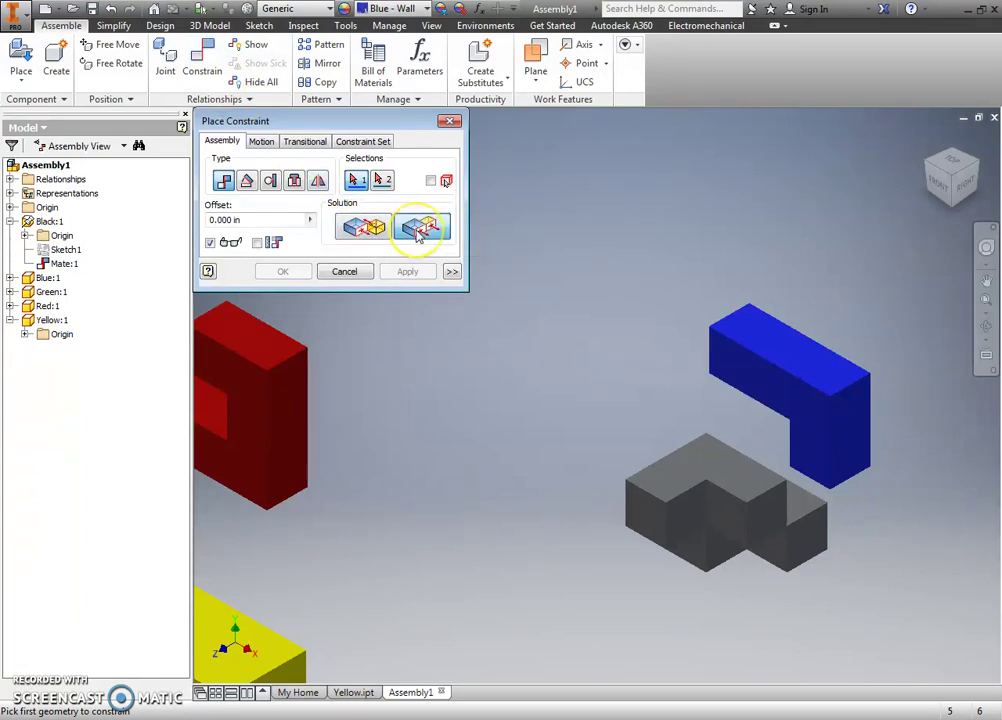
click(714, 456)
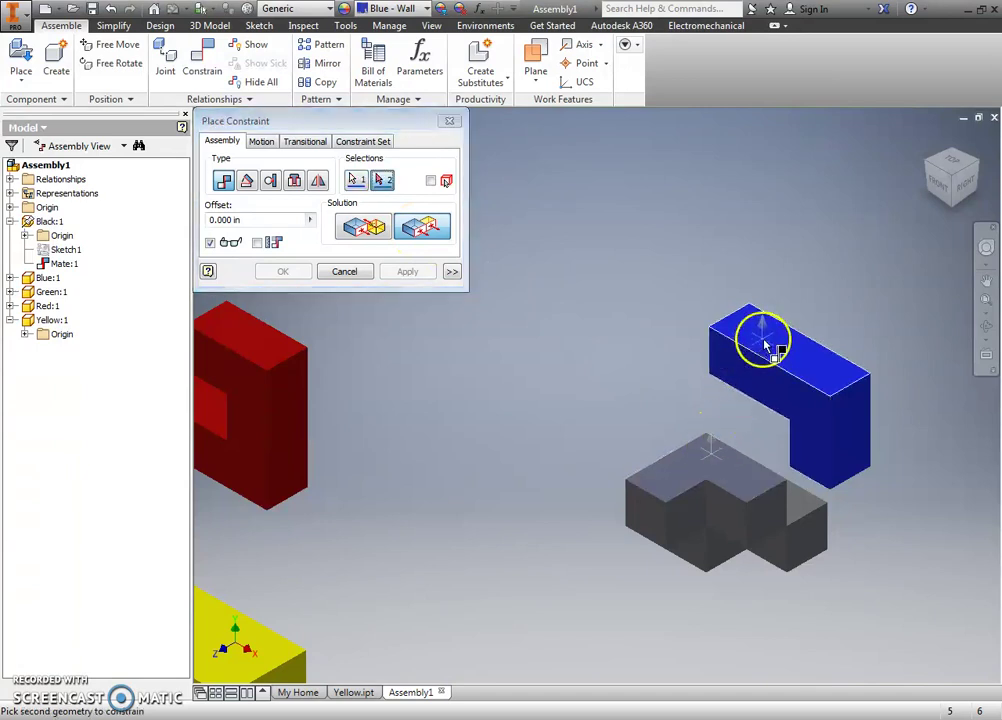
click(762, 343)
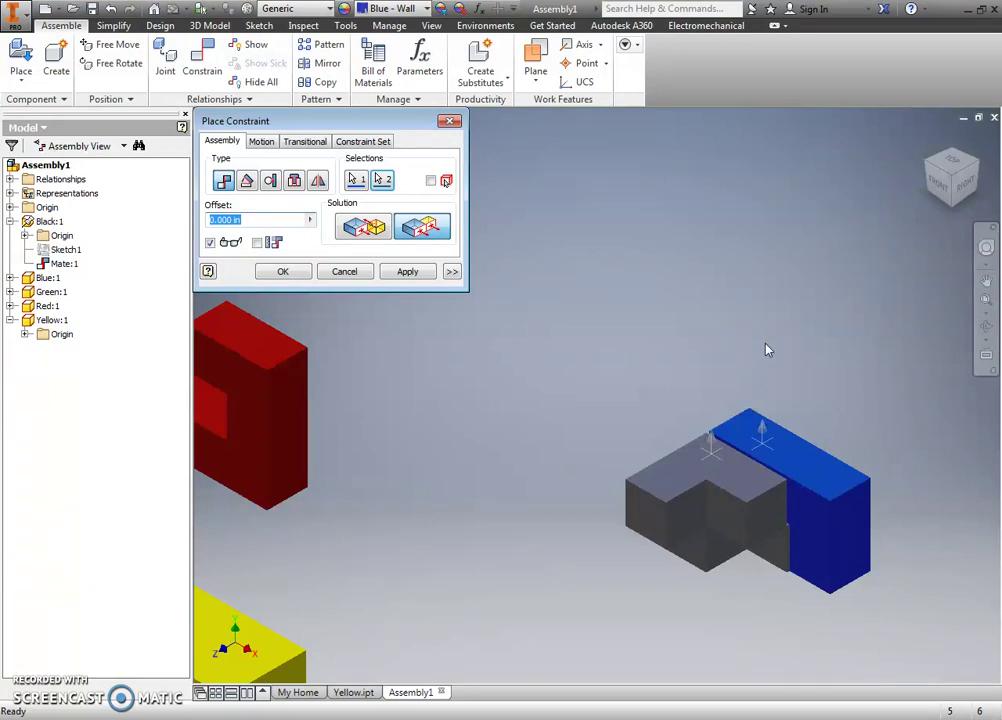
drag(748, 474, 715, 472)
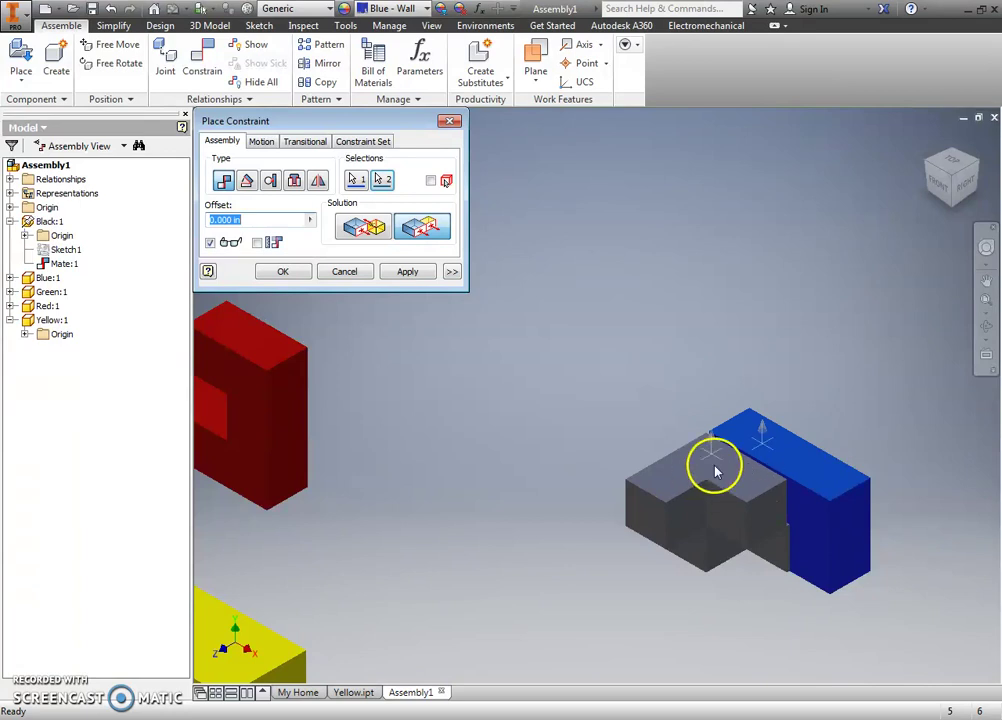
click(955, 200)
scroll(787, 308, up, 4)
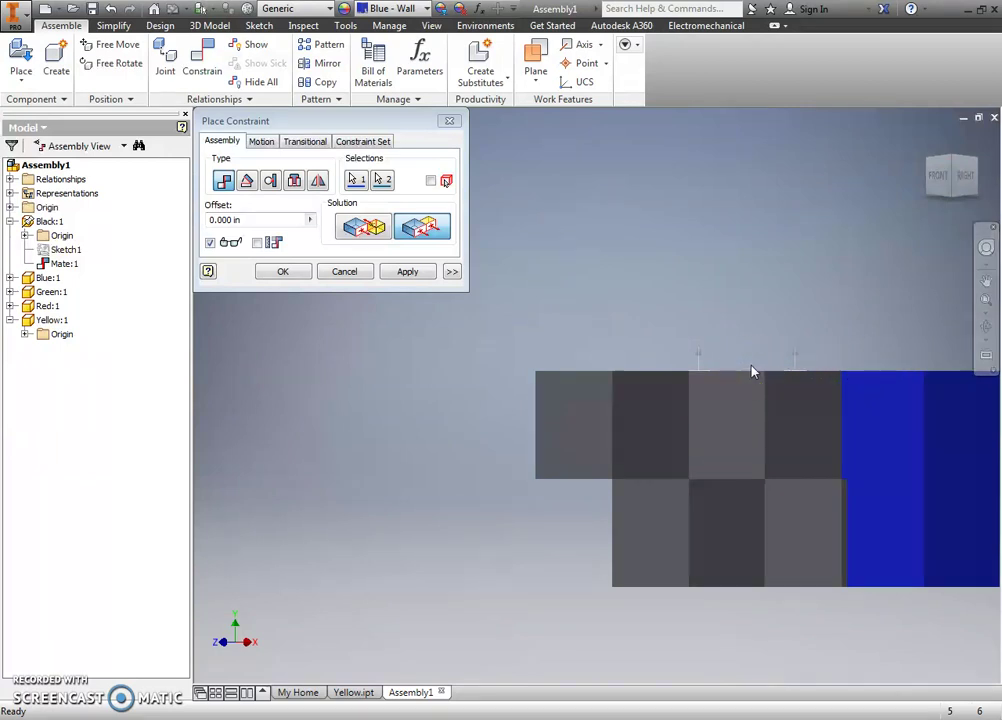
click(400, 271)
click(449, 121)
scroll(646, 293, down, 3)
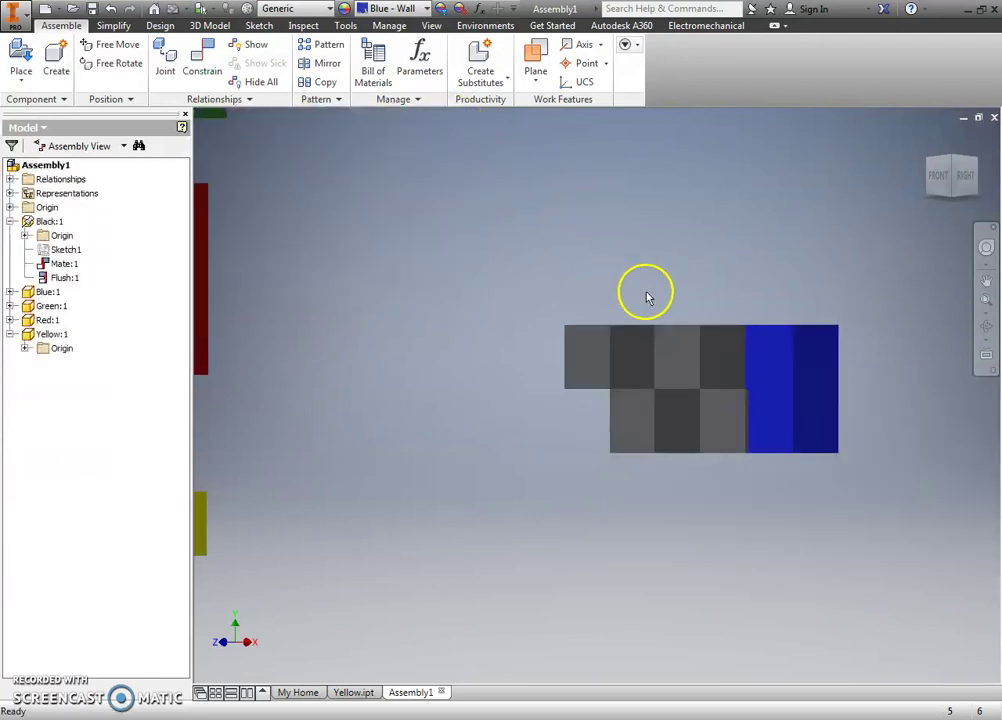
Step: Drag the blue part rightward away from the grey part, checking Front and Right views
middle_drag(646, 293, 481, 342)
drag(600, 400, 650, 458)
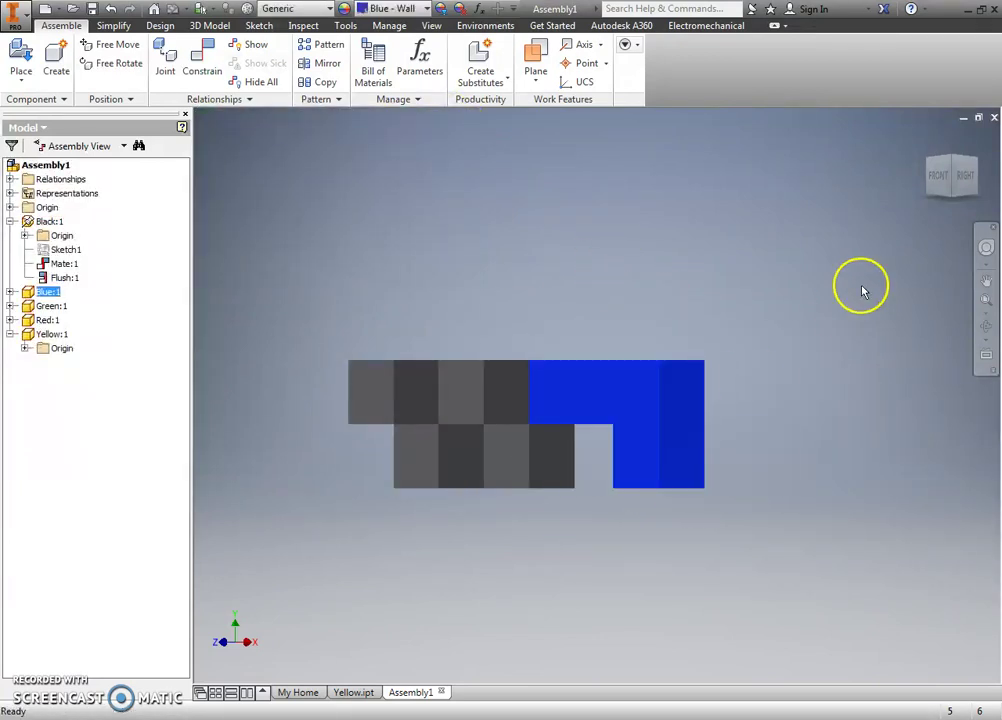
click(940, 175)
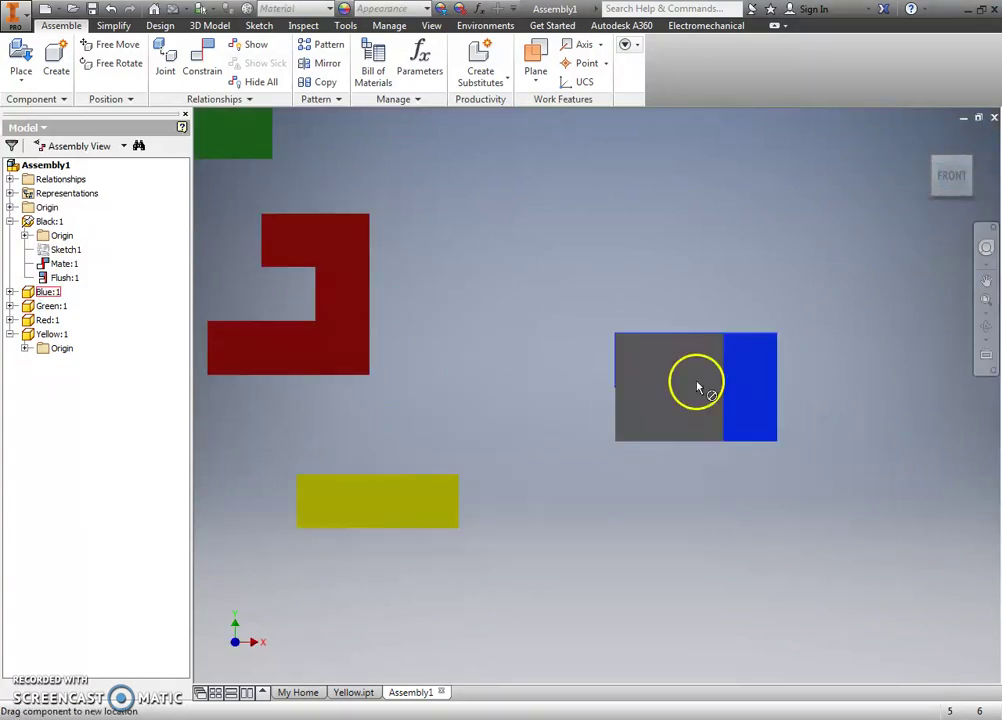
click(700, 385)
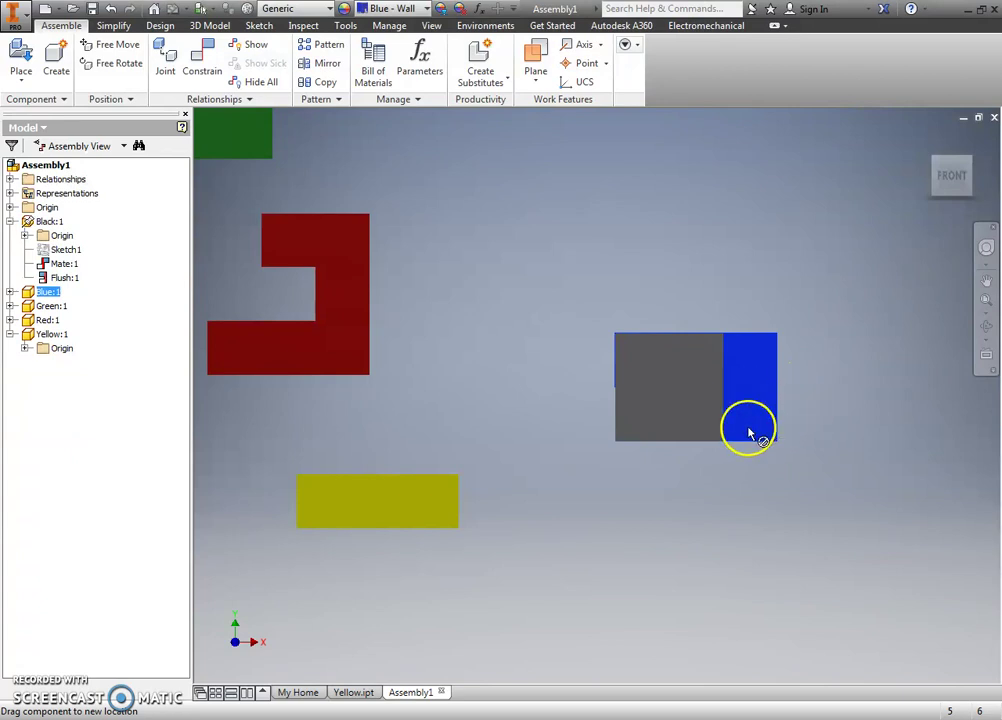
key(Escape)
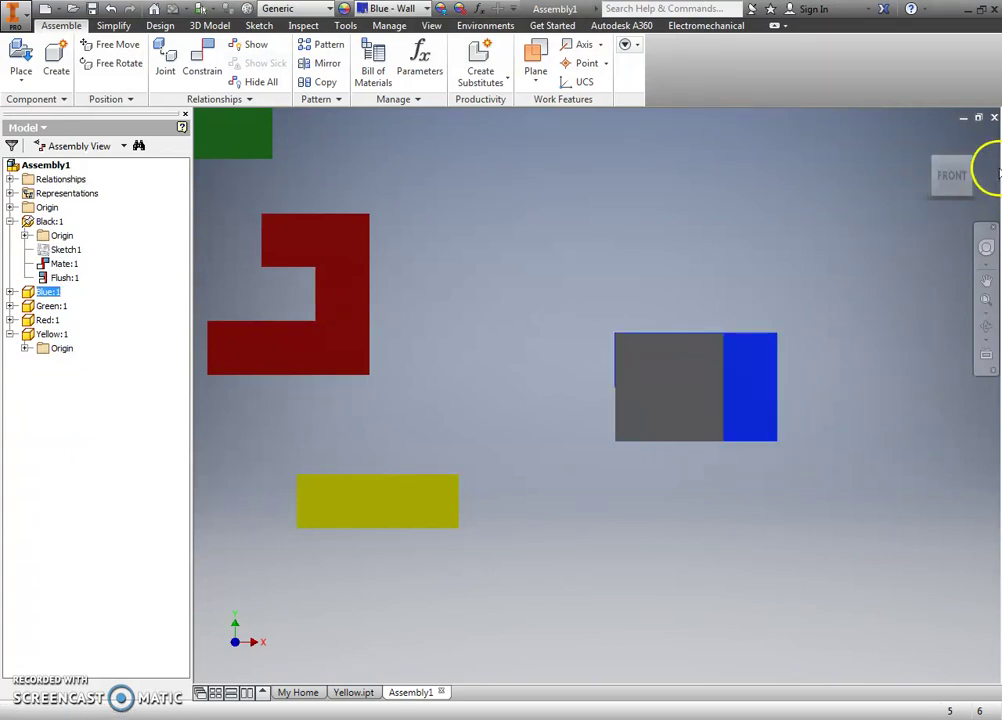
click(982, 177)
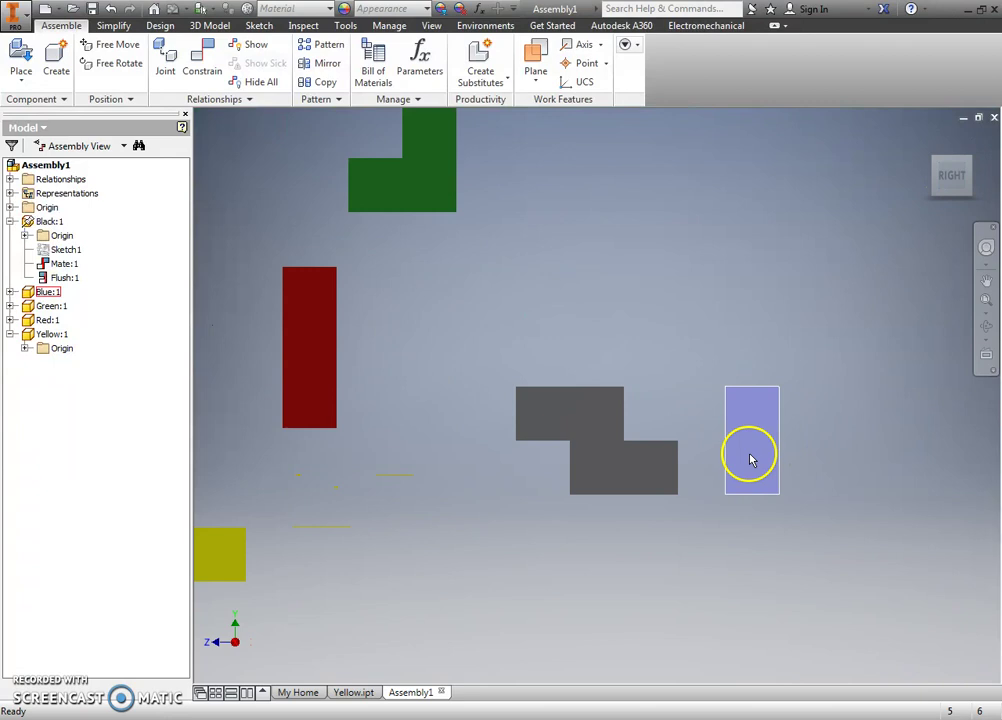
drag(754, 459, 670, 479)
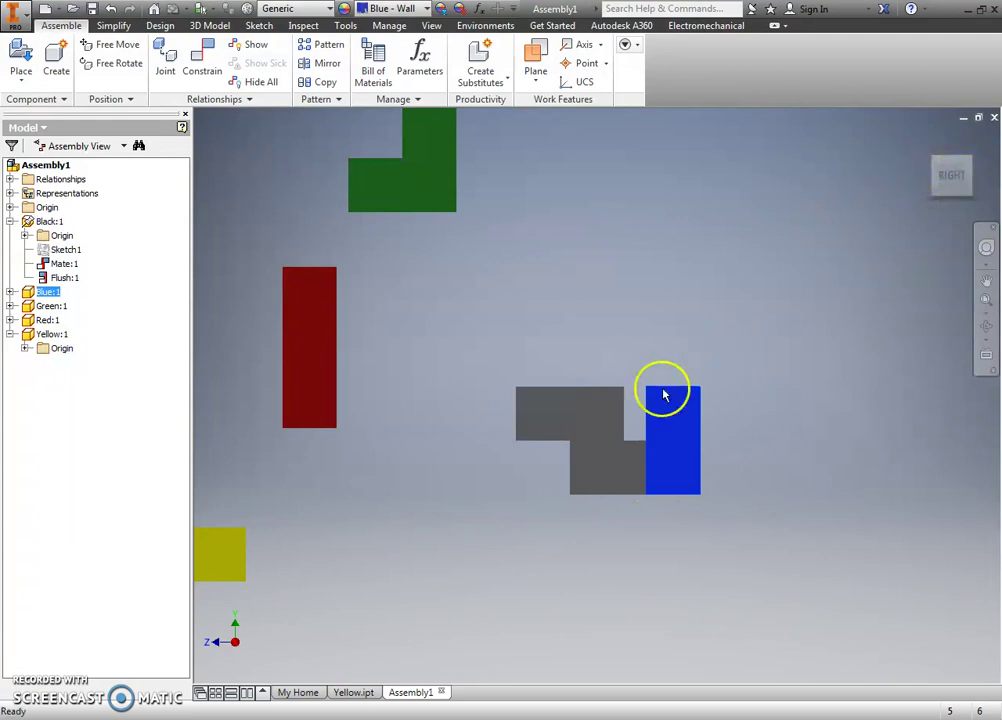
drag(662, 394, 808, 445)
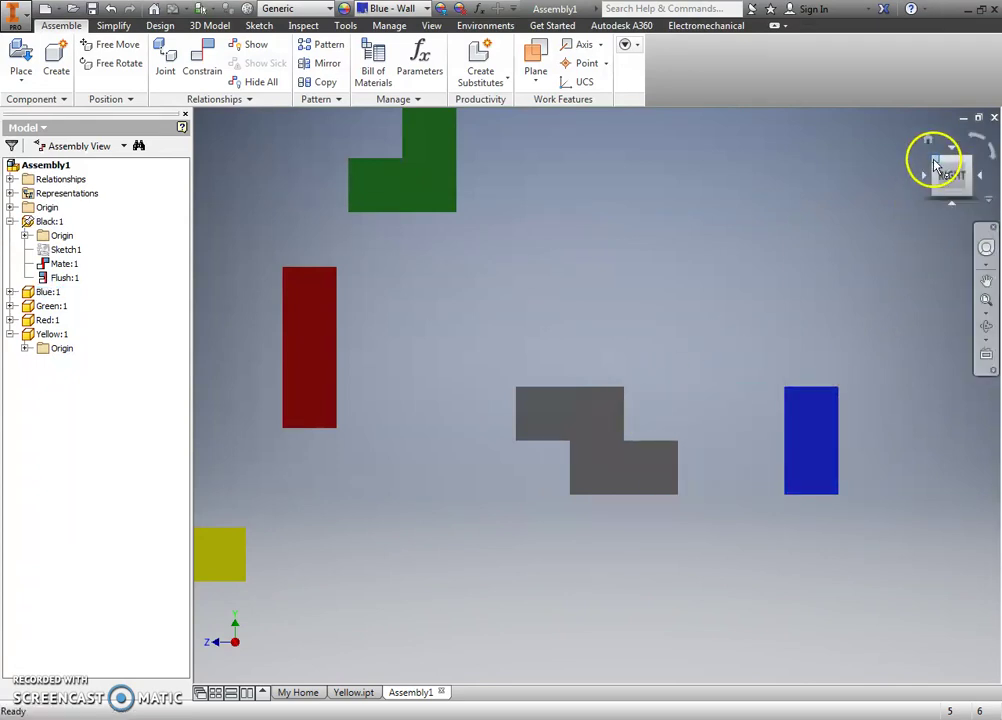
click(938, 162)
scroll(595, 307, up, 3)
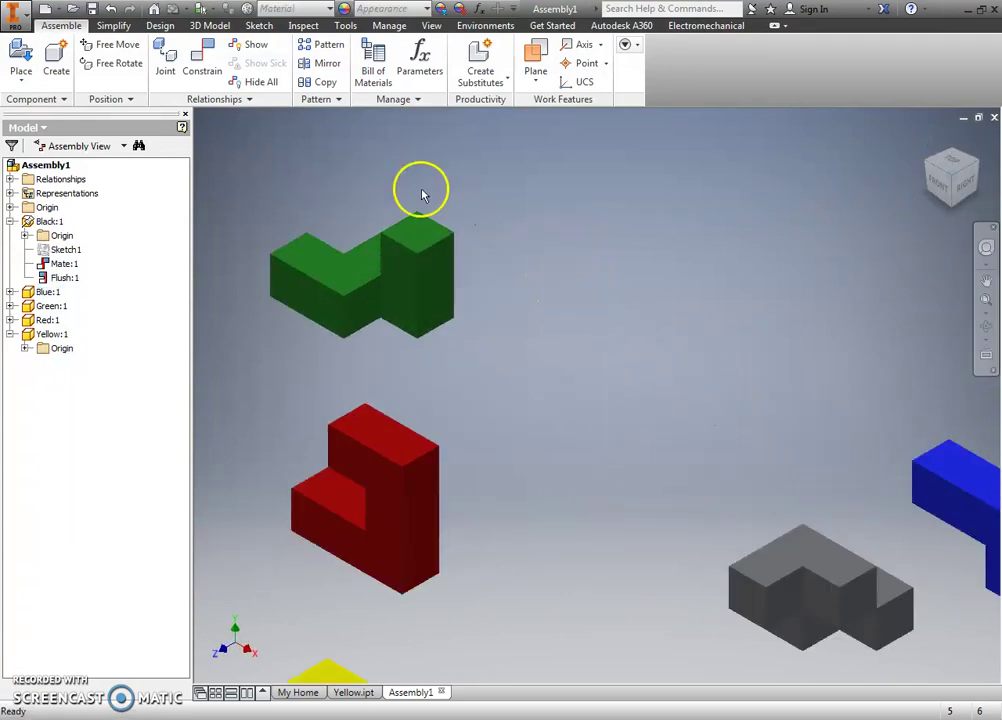
Step: Mate the blue part's face to the matching grey face, creating Mate:2
click(201, 66)
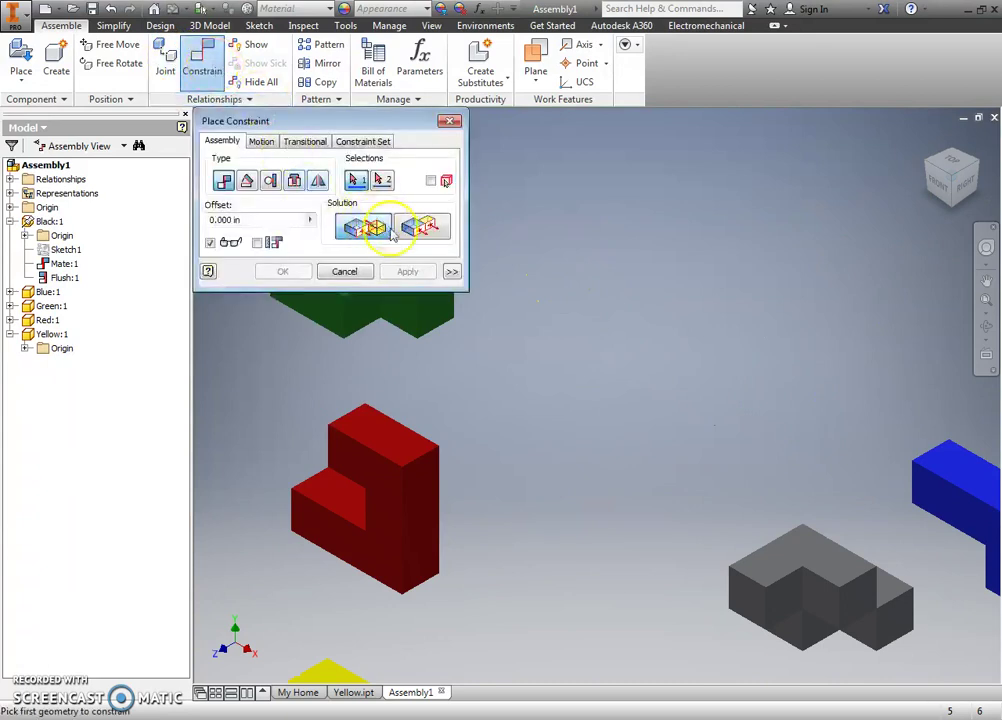
click(940, 510)
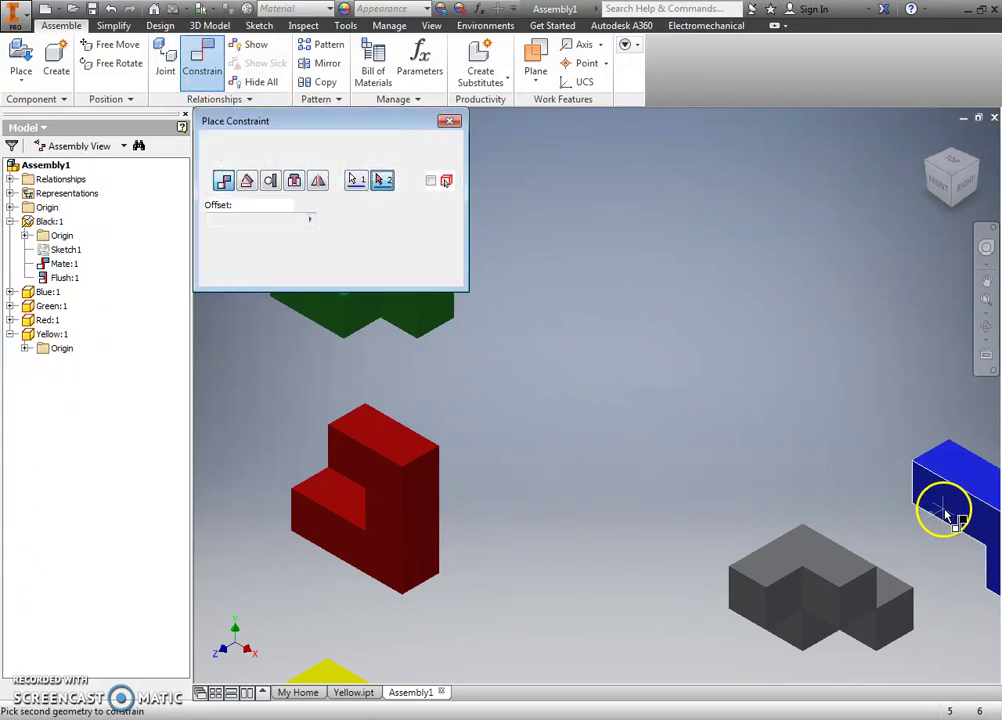
click(982, 166)
scroll(660, 570, up, 3)
click(565, 503)
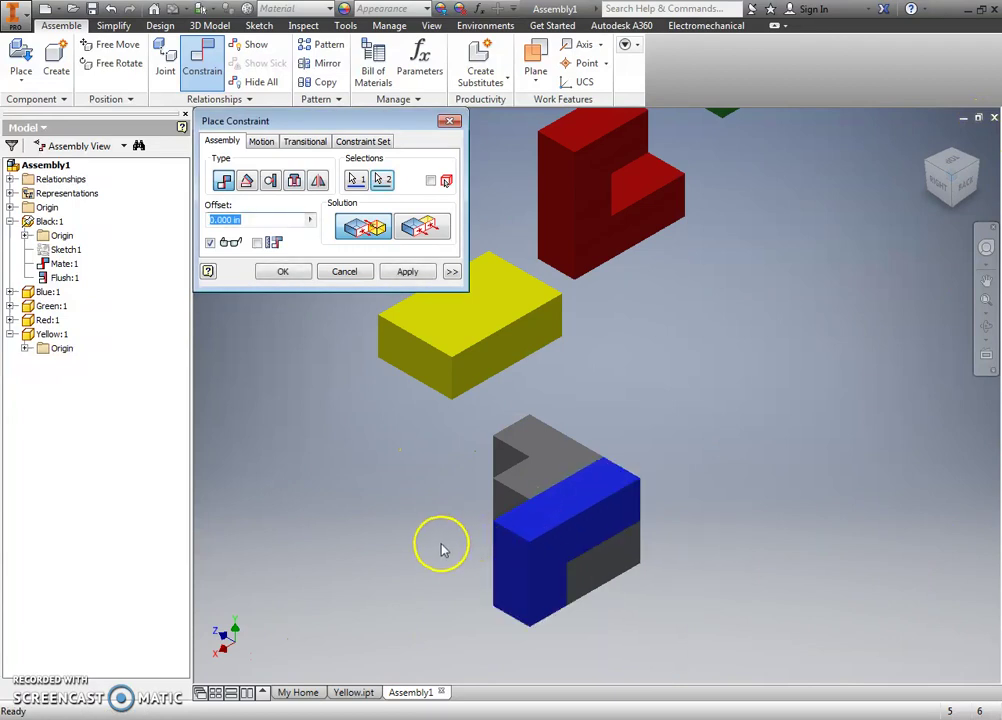
click(402, 272)
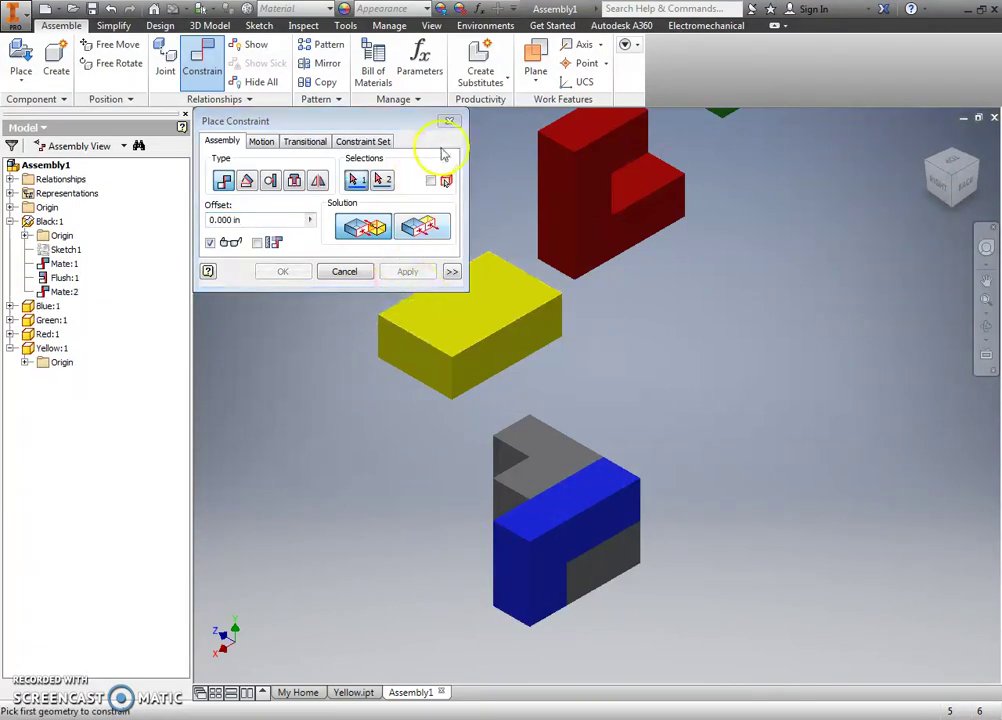
click(449, 121)
drag(546, 571, 610, 567)
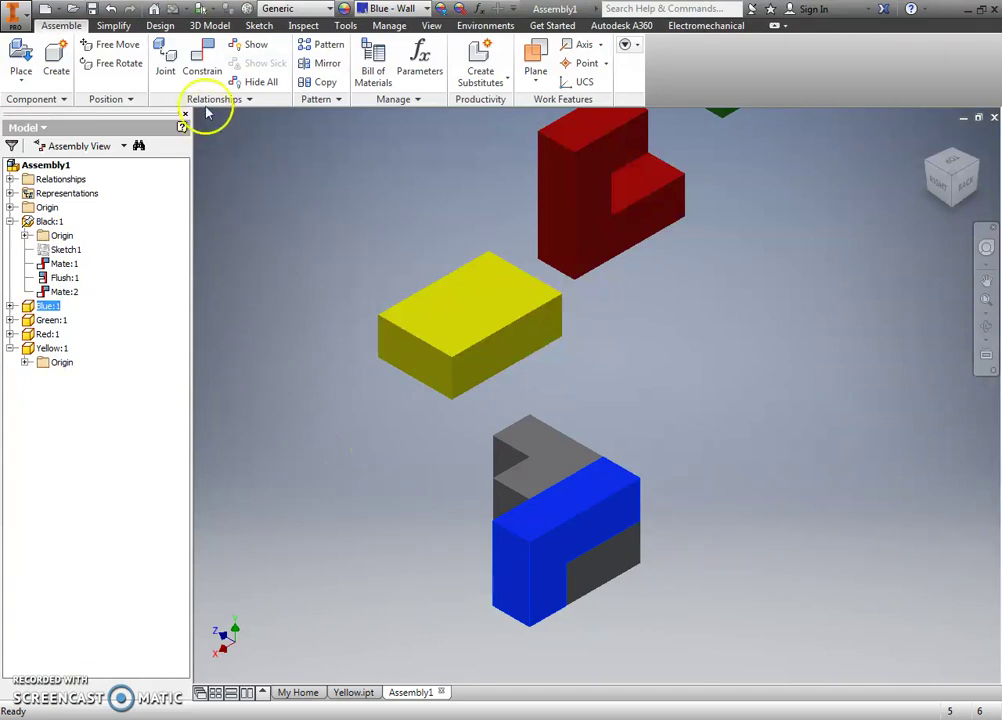
Step: Flush the yellow block's left face with the blue block's face, adding Flush:2
click(203, 74)
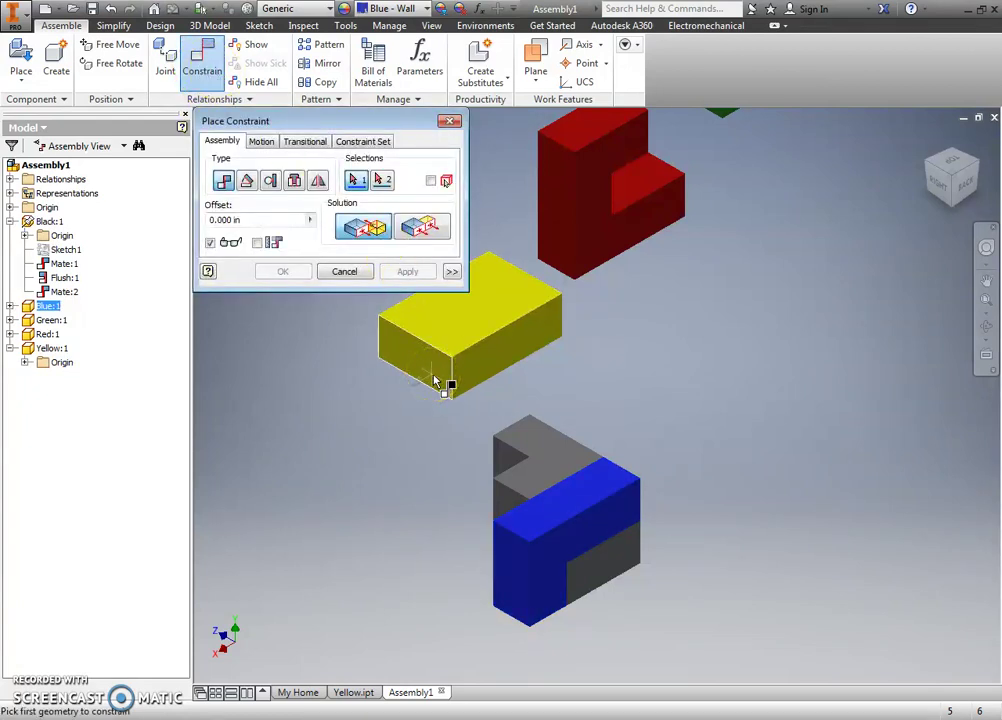
click(406, 357)
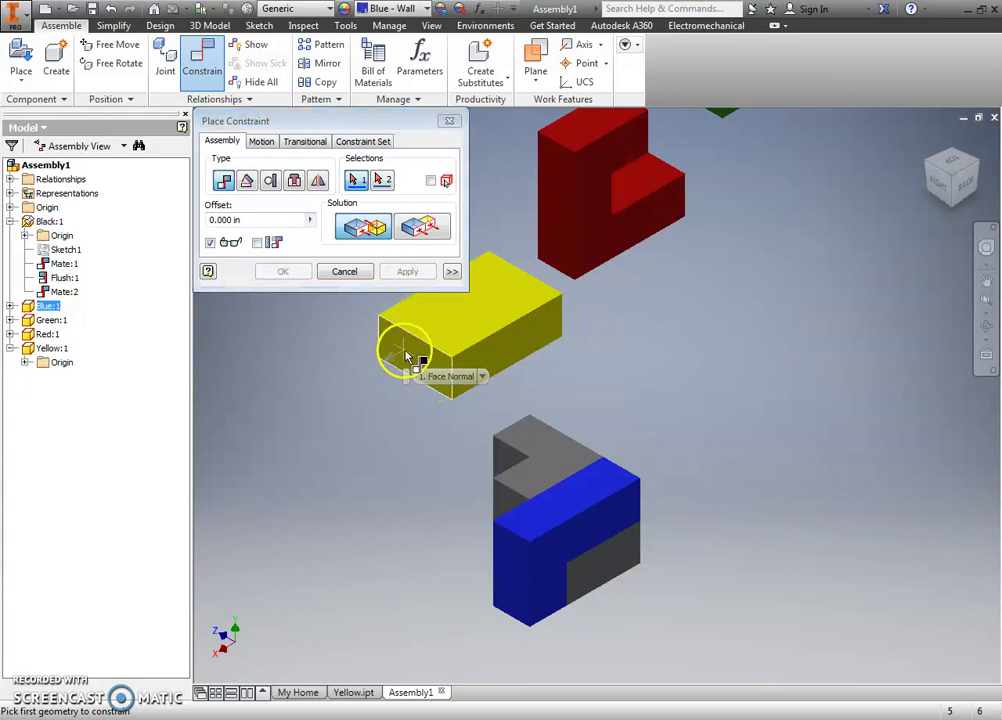
click(421, 226)
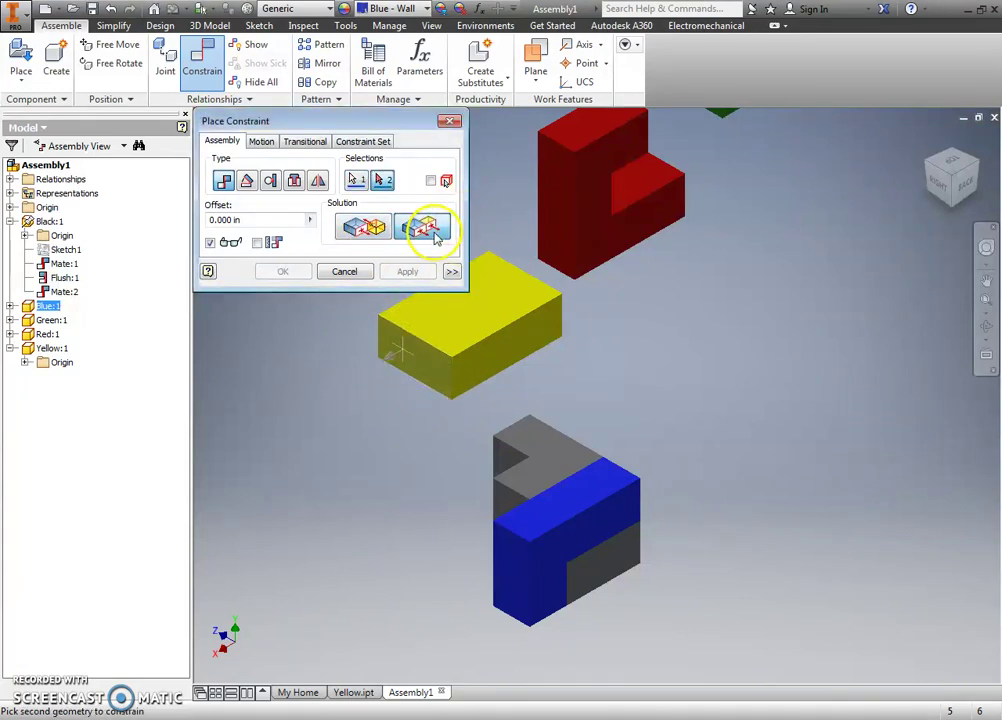
click(510, 605)
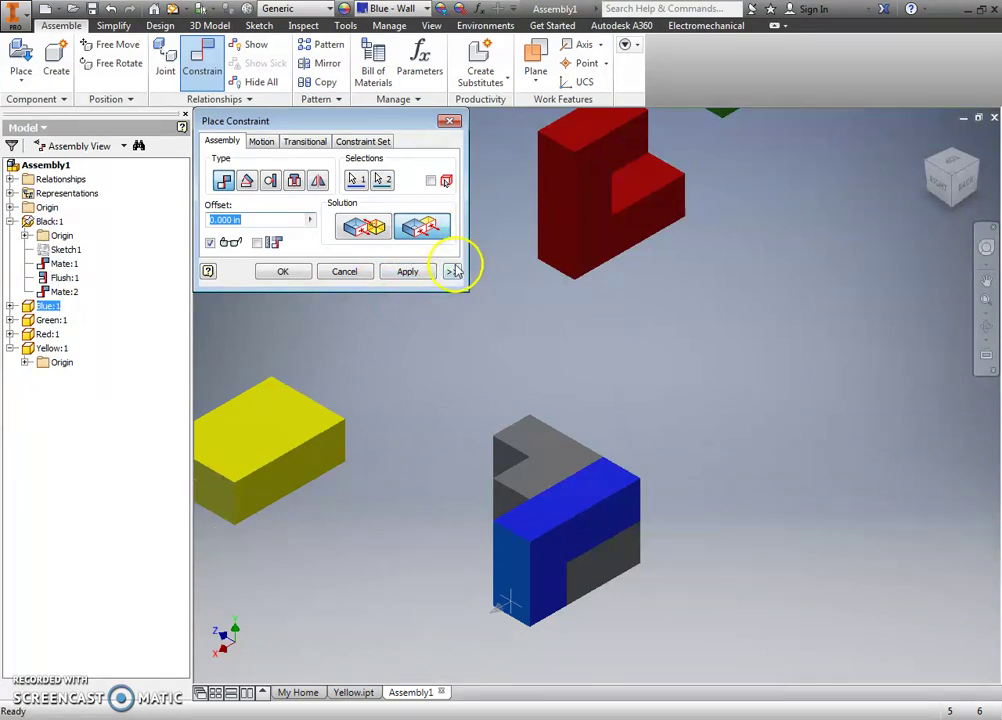
click(408, 273)
click(967, 196)
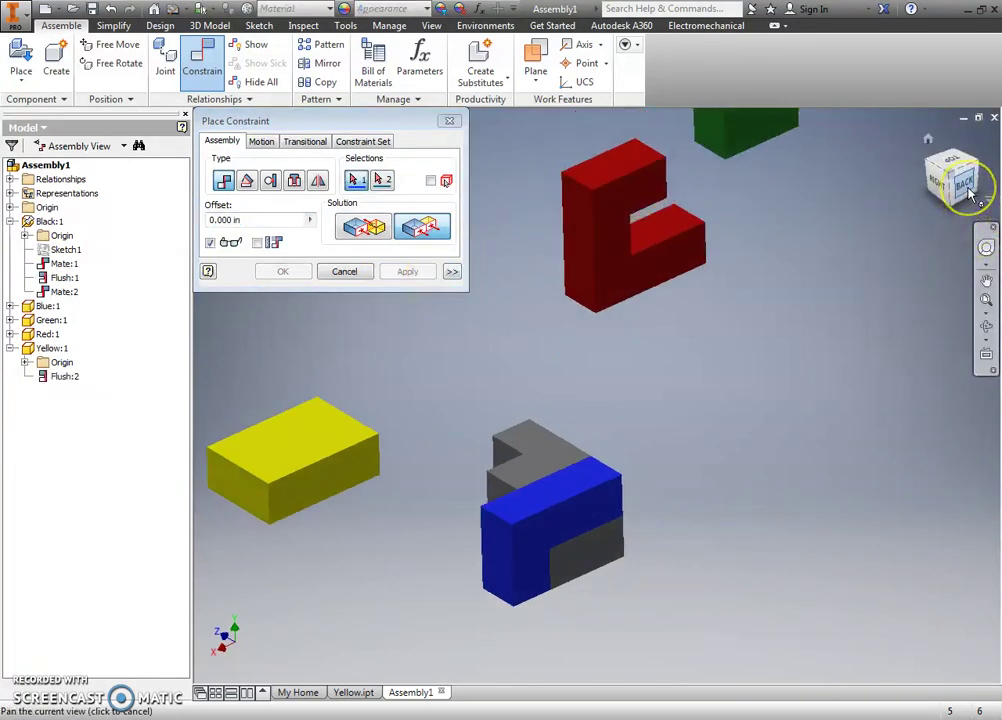
click(962, 176)
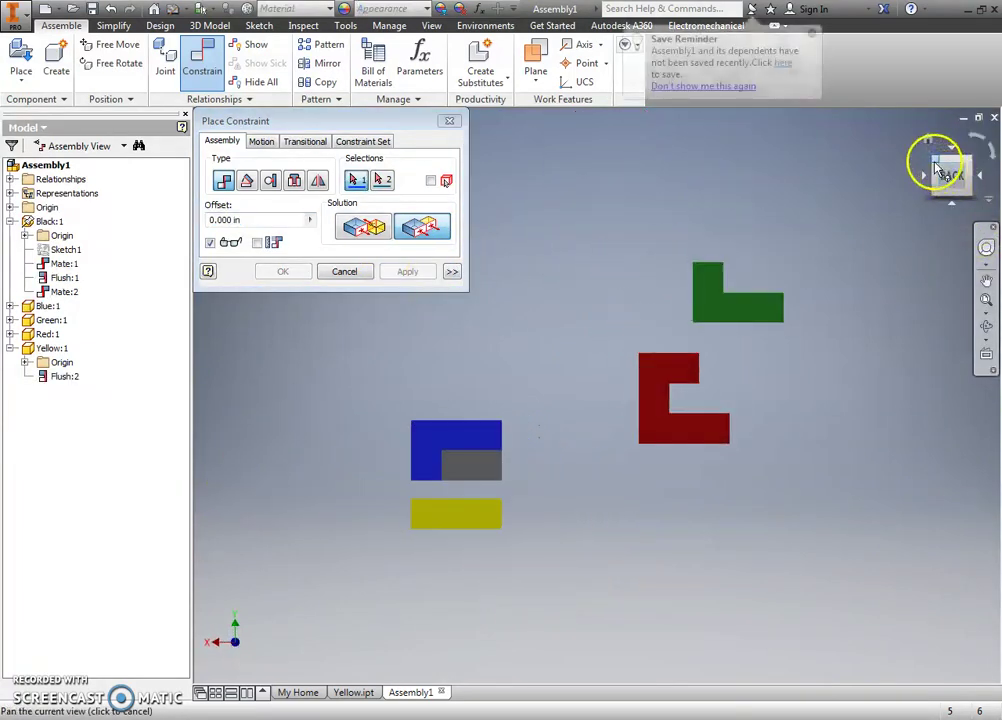
click(449, 120)
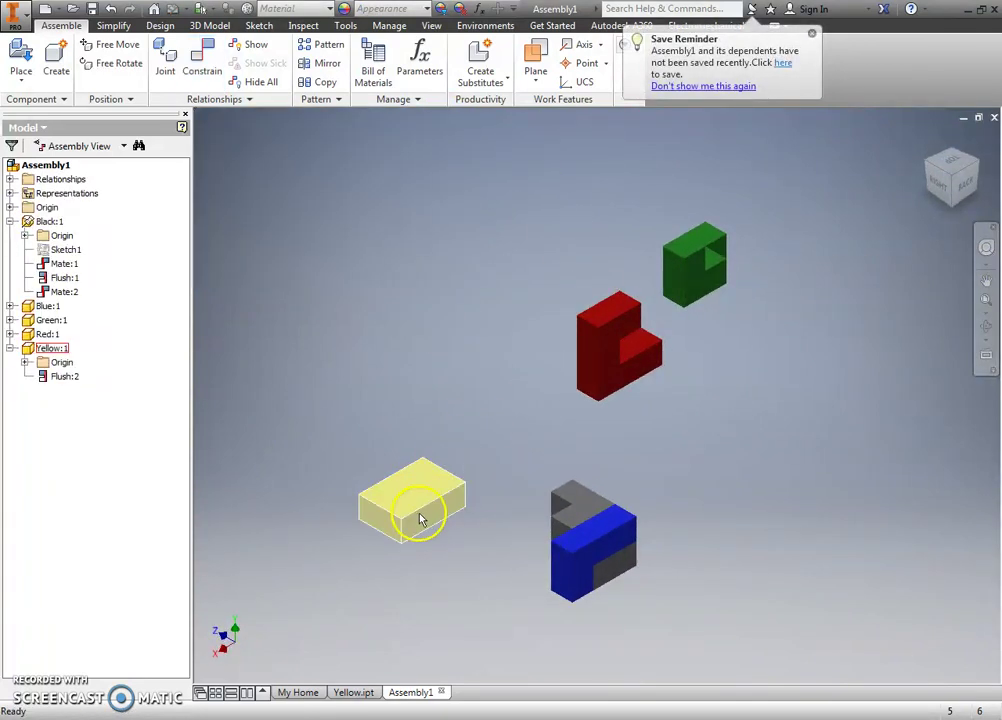
Step: Slide the yellow block directly beneath the Black block, checking from the front
drag(420, 519, 541, 590)
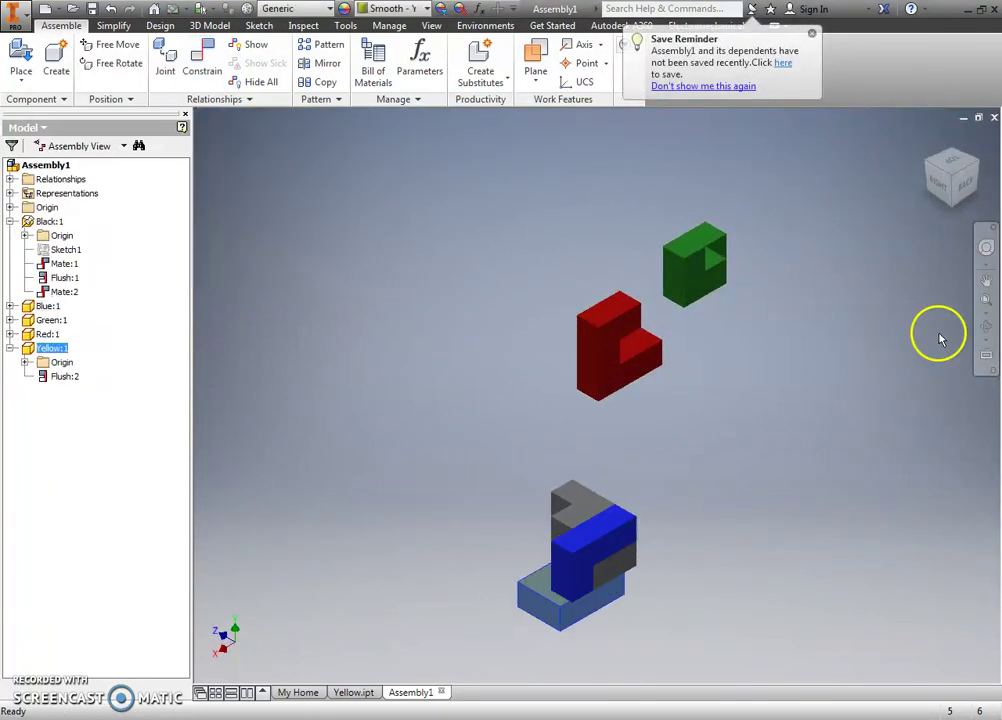
click(929, 169)
click(926, 141)
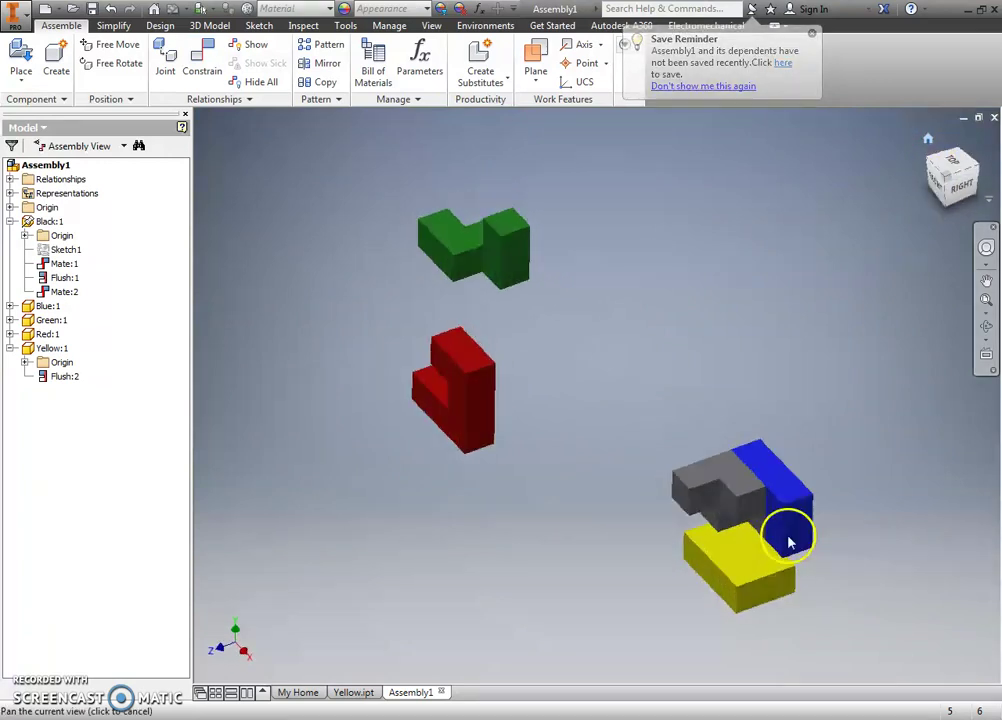
scroll(799, 577, up, 4)
click(932, 183)
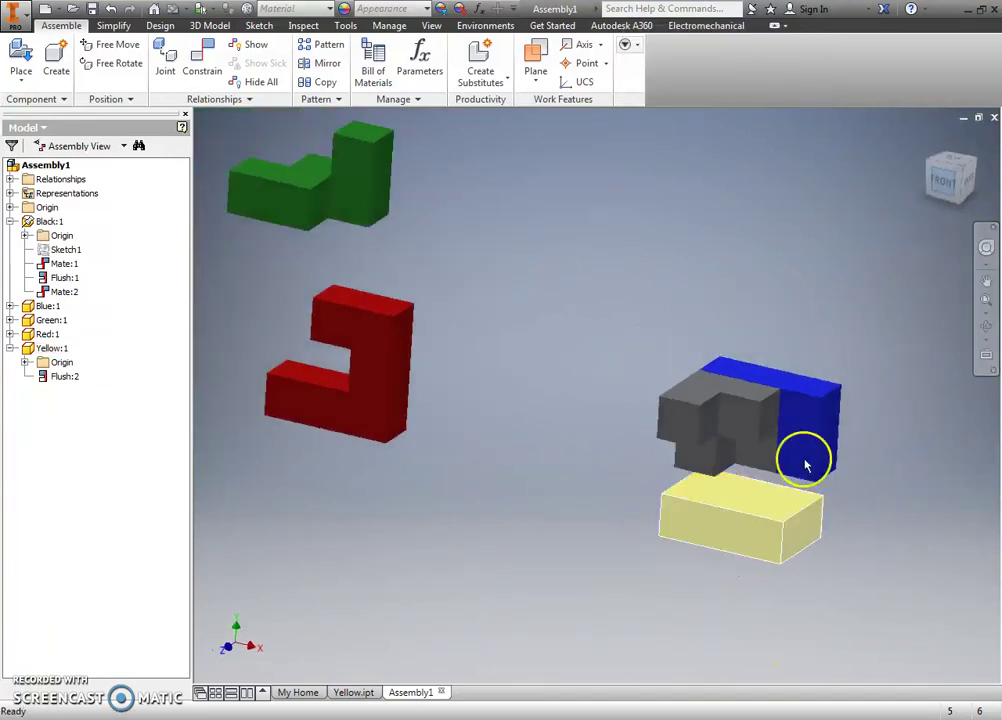
click(717, 512)
drag(717, 512, 768, 516)
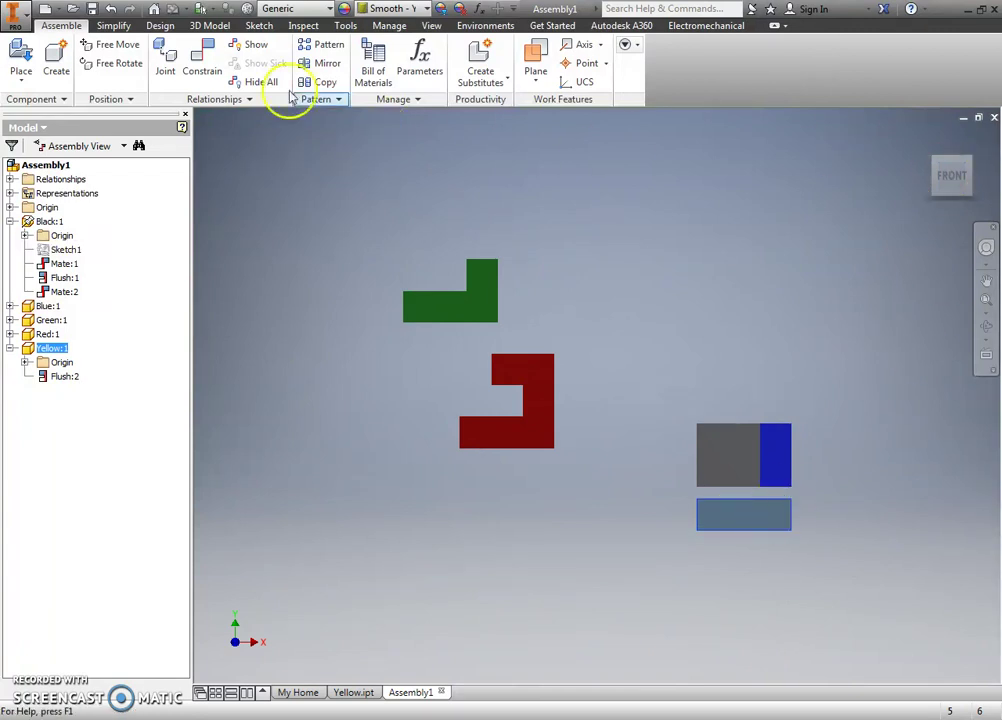
click(962, 158)
scroll(816, 520, up, 4)
click(202, 60)
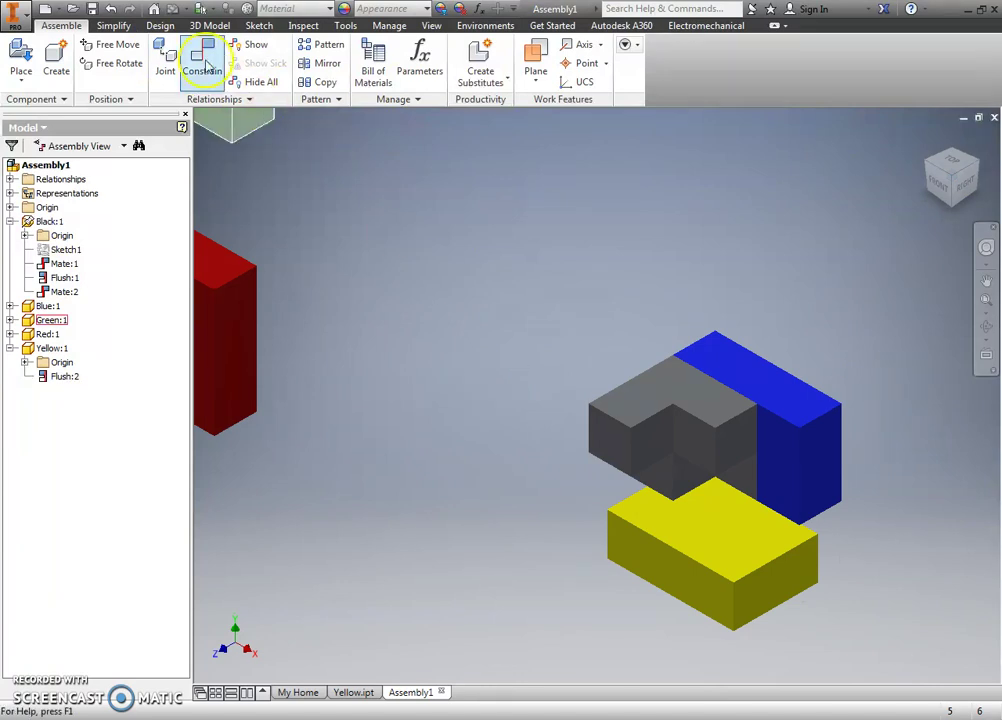
click(762, 594)
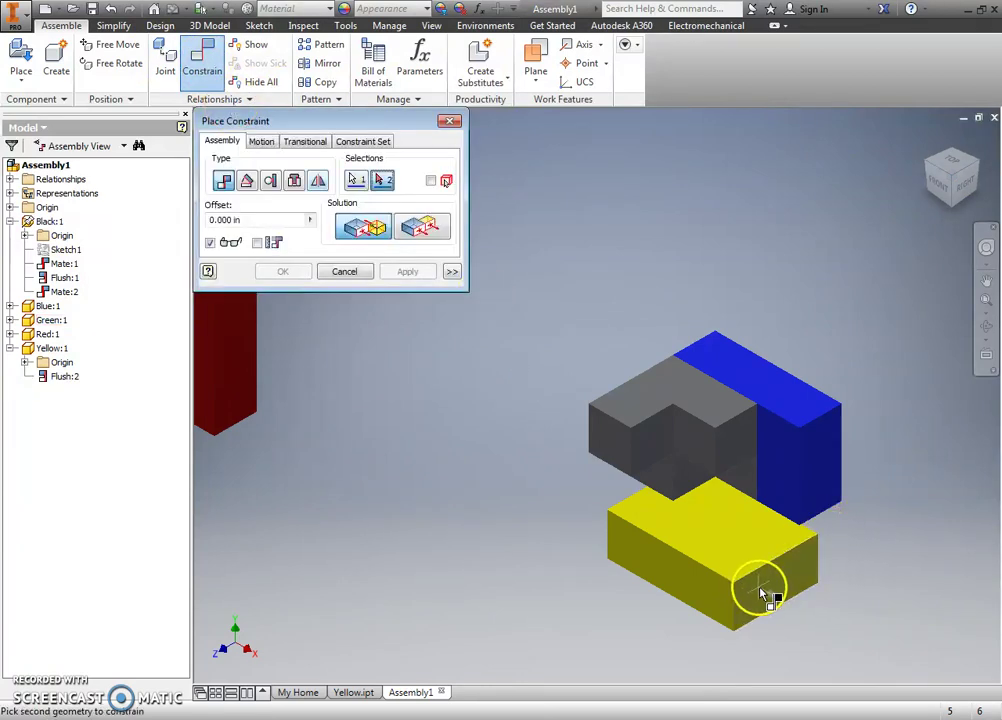
click(727, 452)
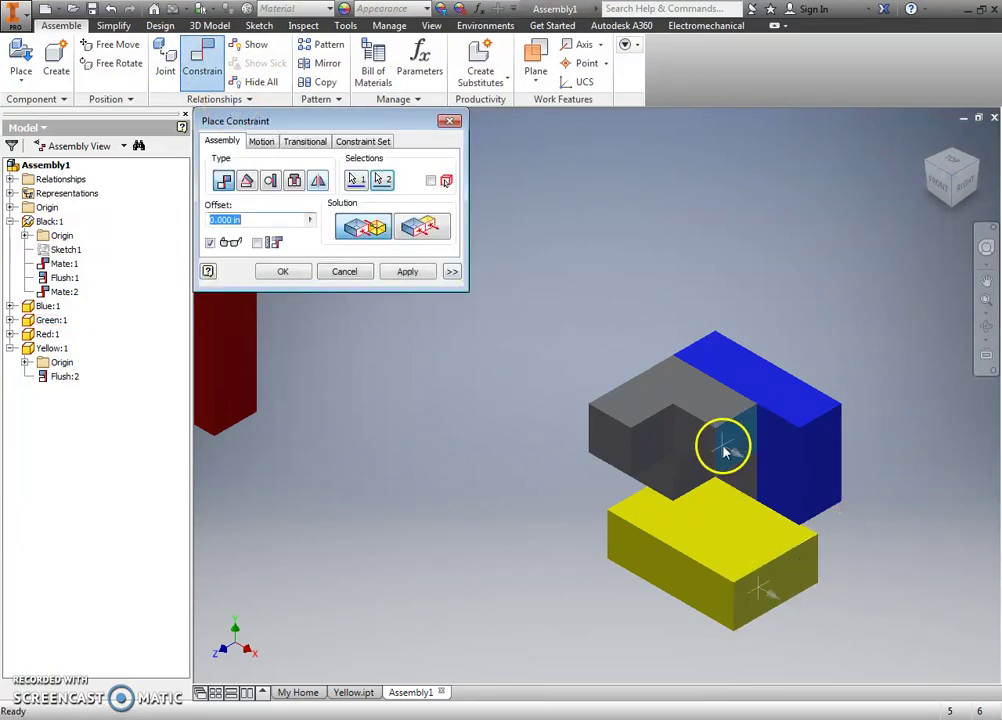
click(409, 272)
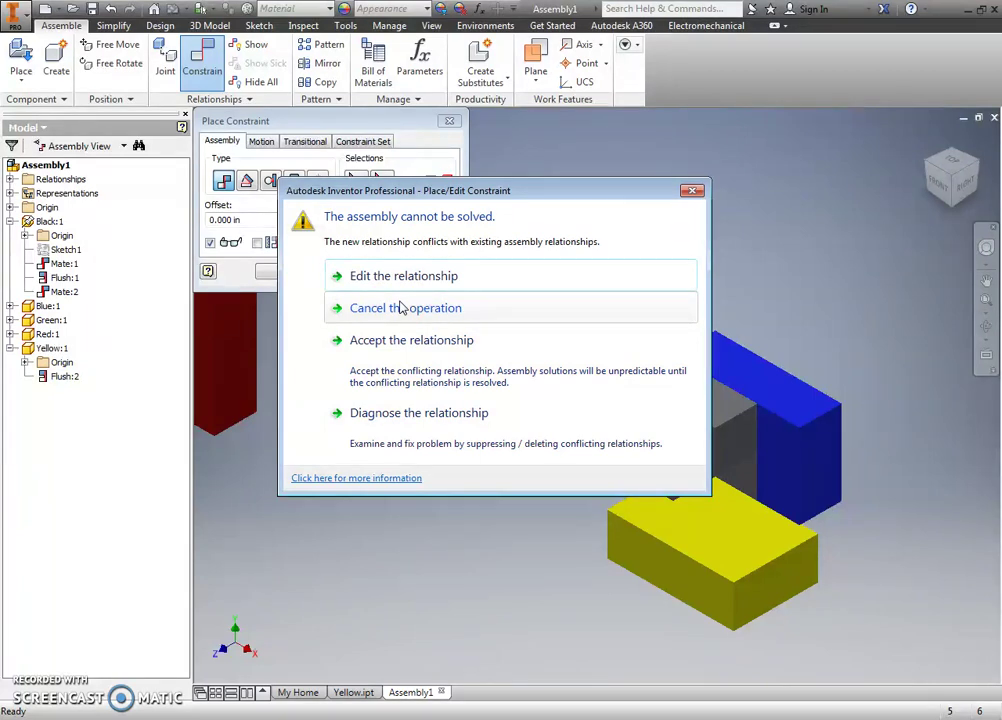
click(464, 294)
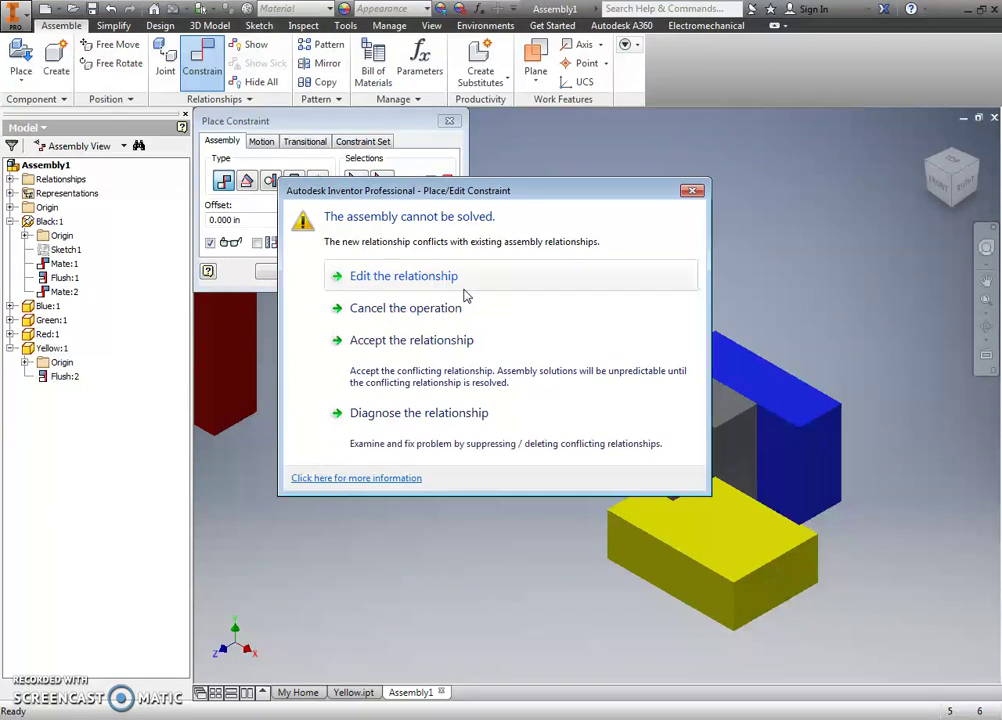
click(692, 190)
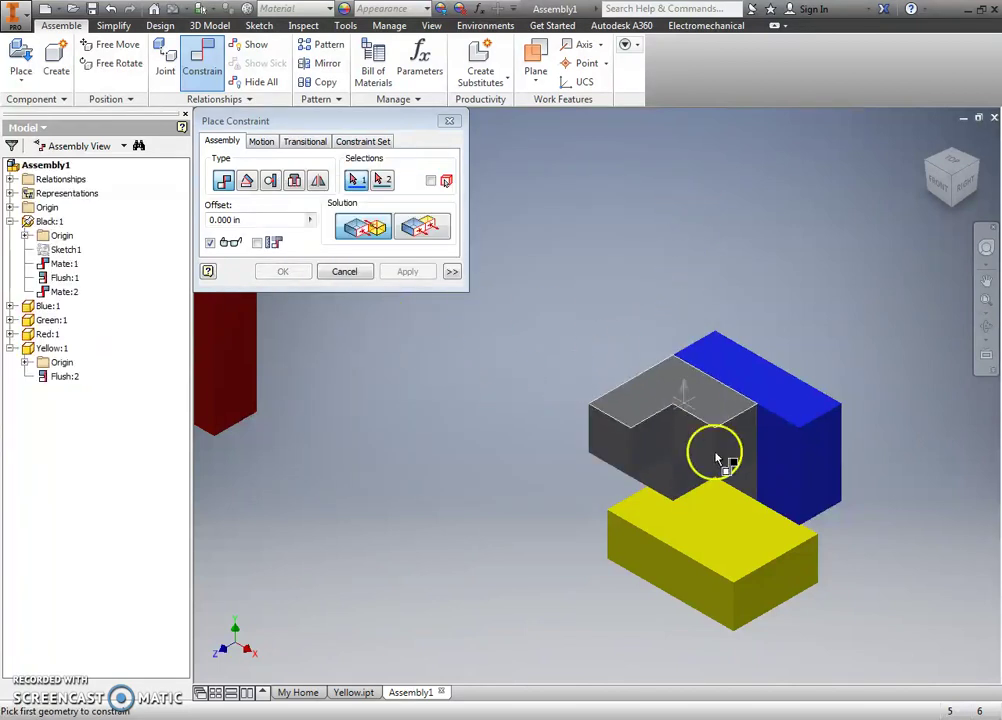
Step: Reposition the yellow block below the Black-Blue pair, checking from the front view
click(452, 126)
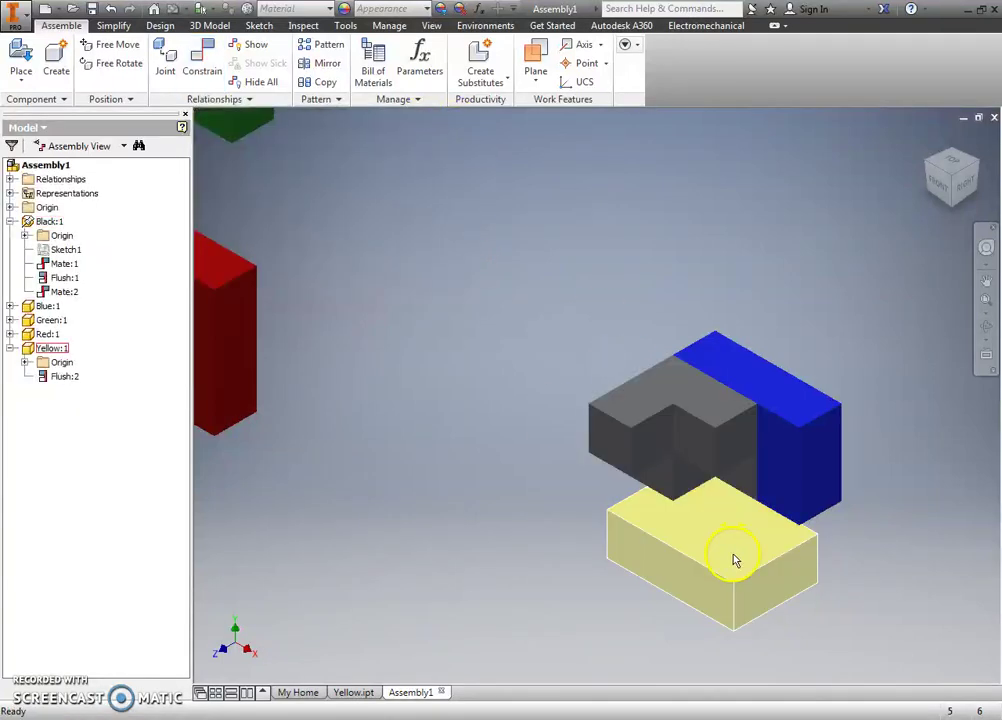
drag(734, 559, 716, 595)
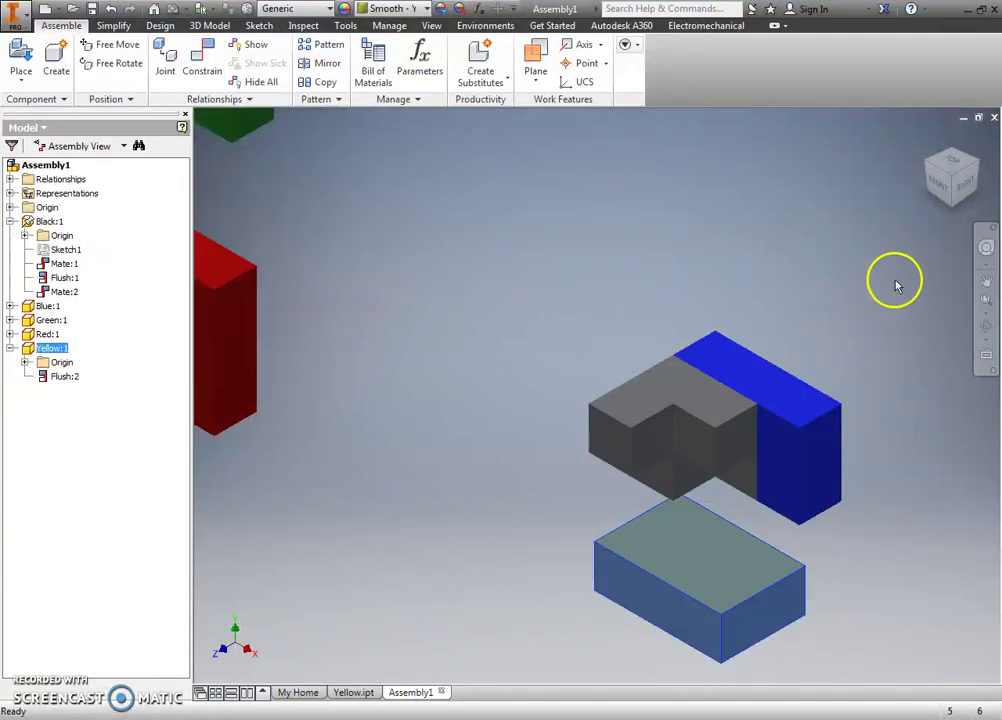
click(946, 191)
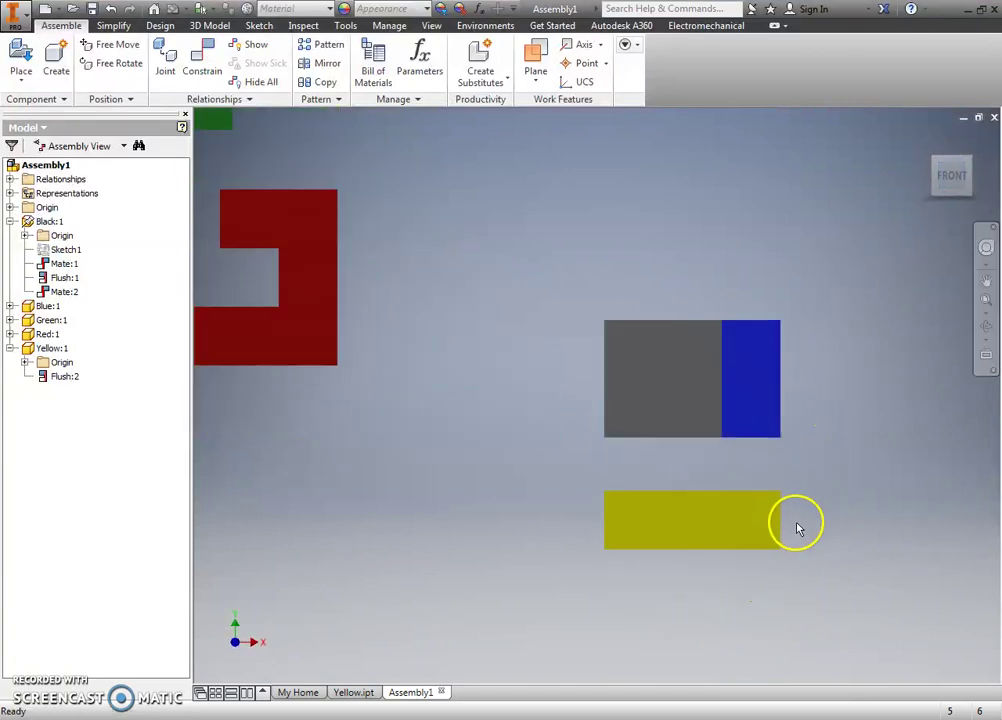
click(676, 521)
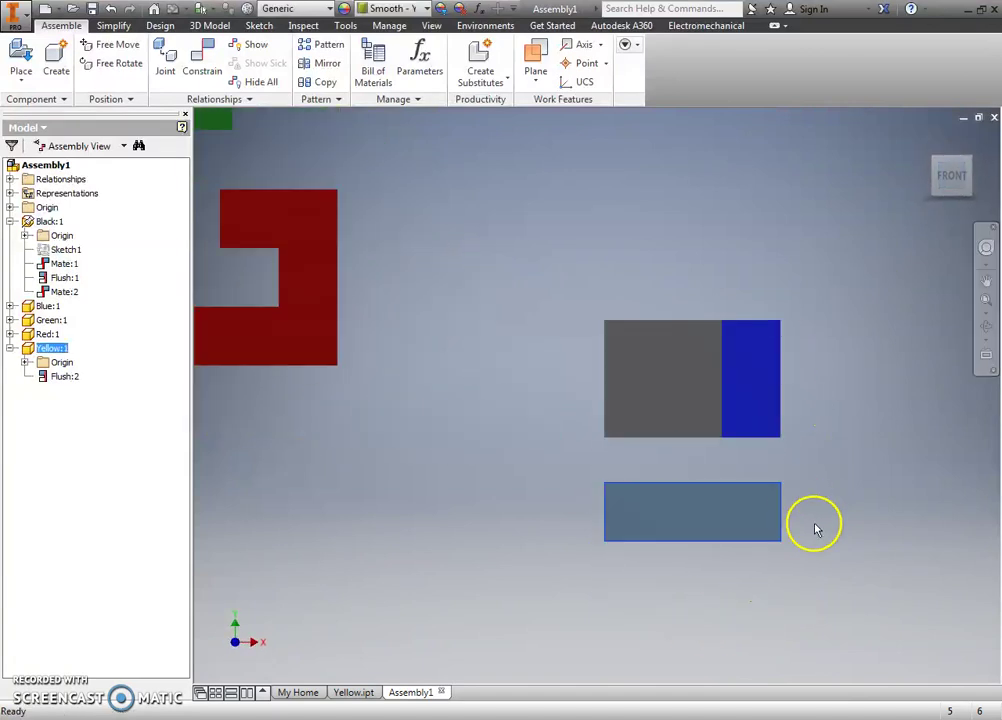
drag(776, 528, 744, 521)
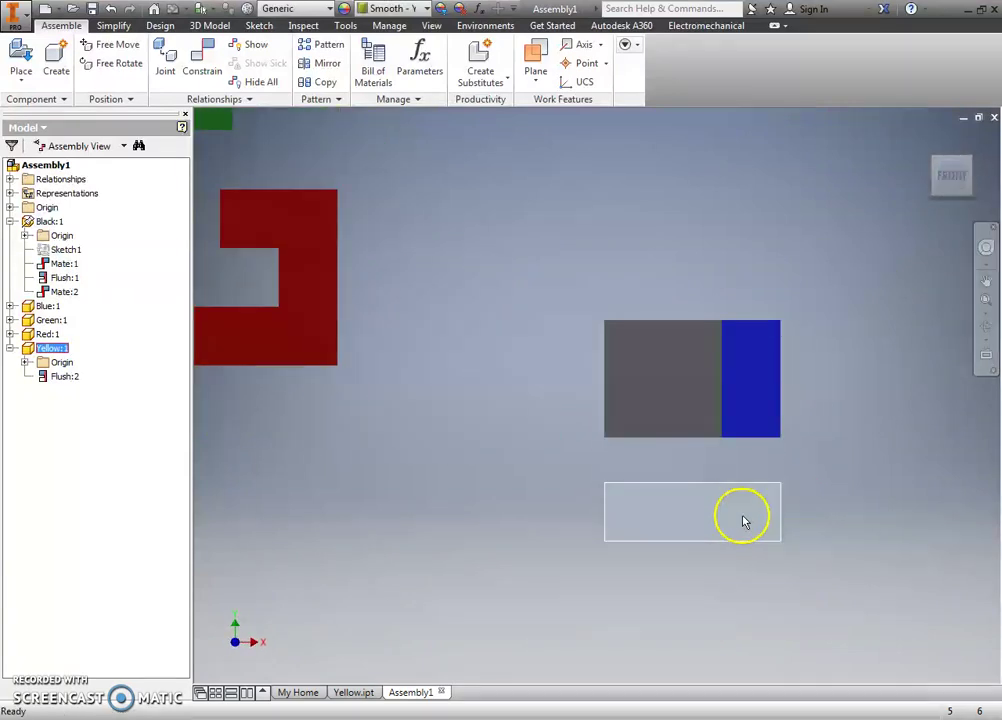
Step: Delete the yellow part's Flush:2 constraint and drag the freed block down and left
click(53, 380)
right_click(53, 382)
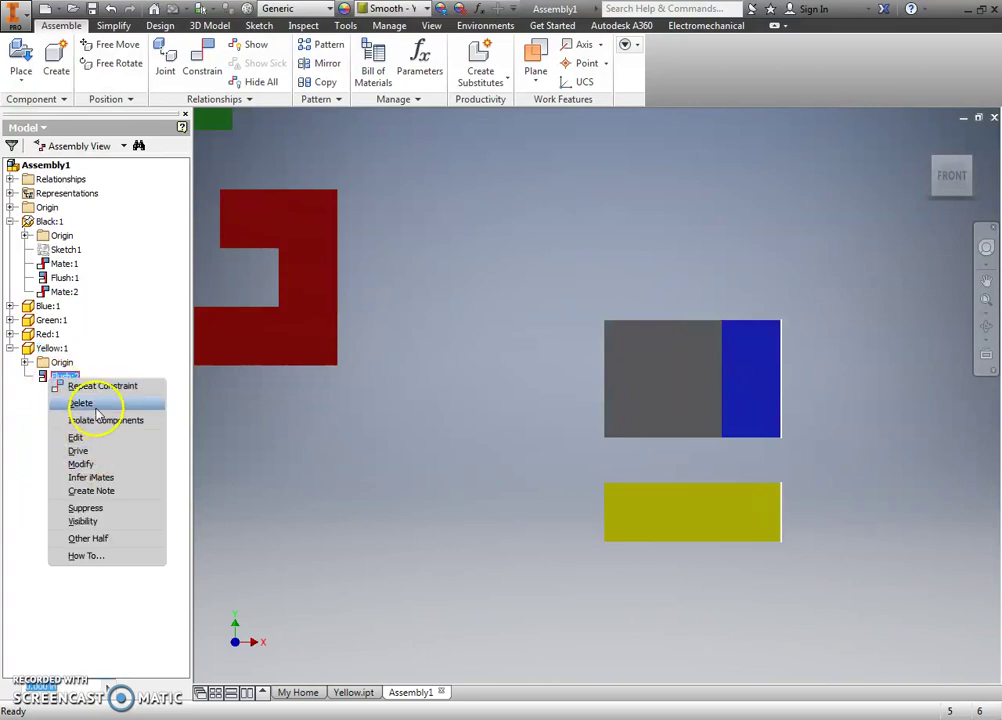
click(97, 408)
drag(752, 503, 703, 522)
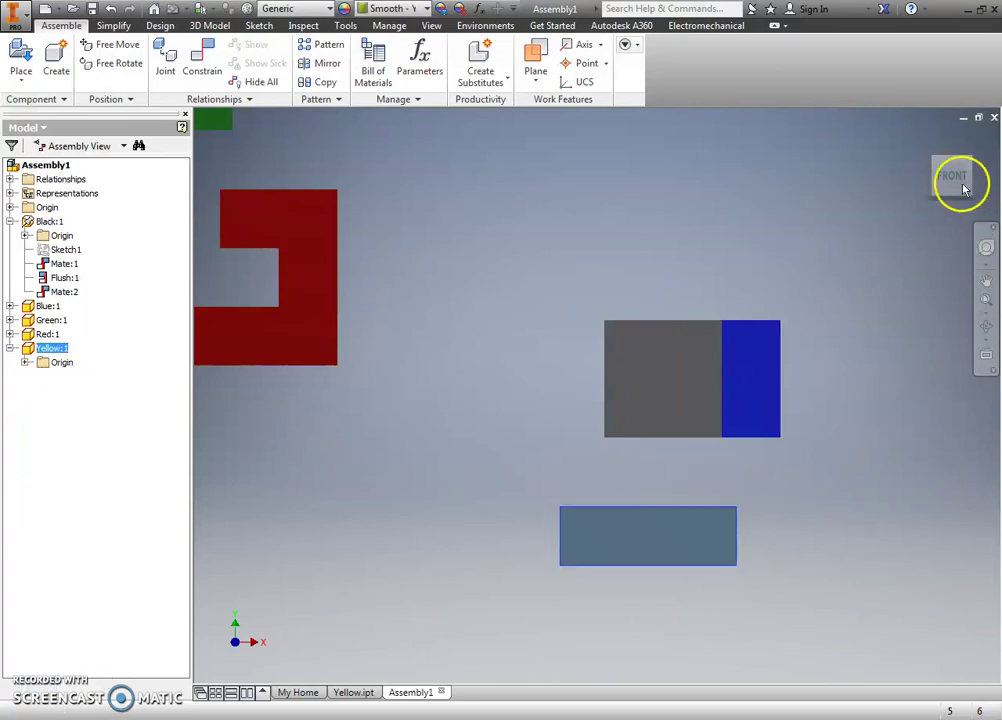
click(925, 142)
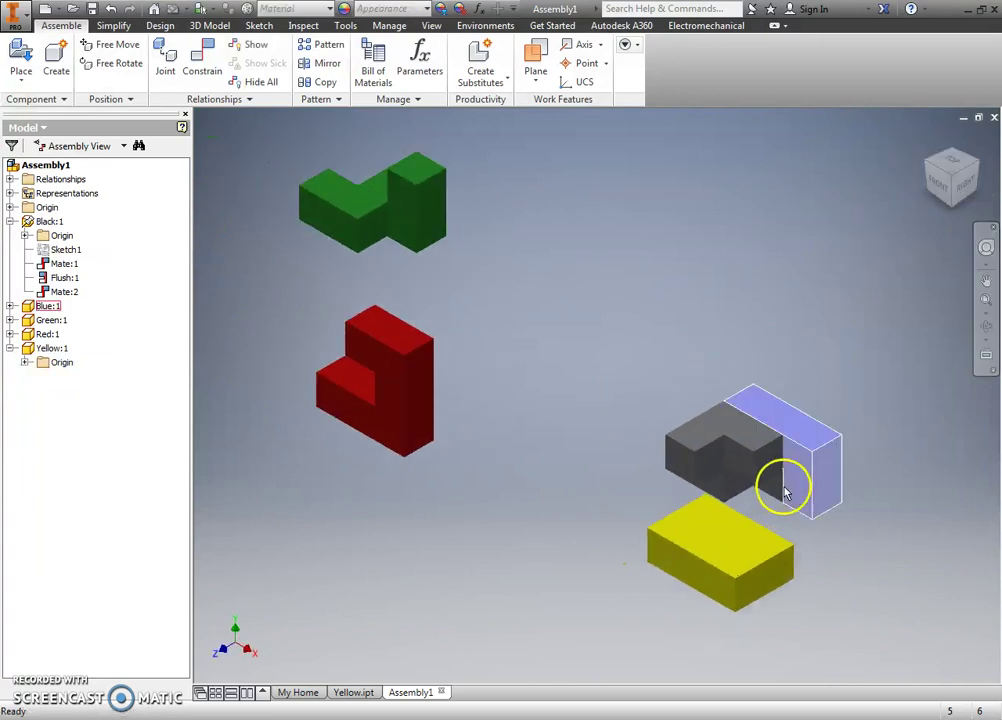
Step: Try a yellow-to-Black constraint, toggling Mate and Flush solutions, then cancel it
click(202, 62)
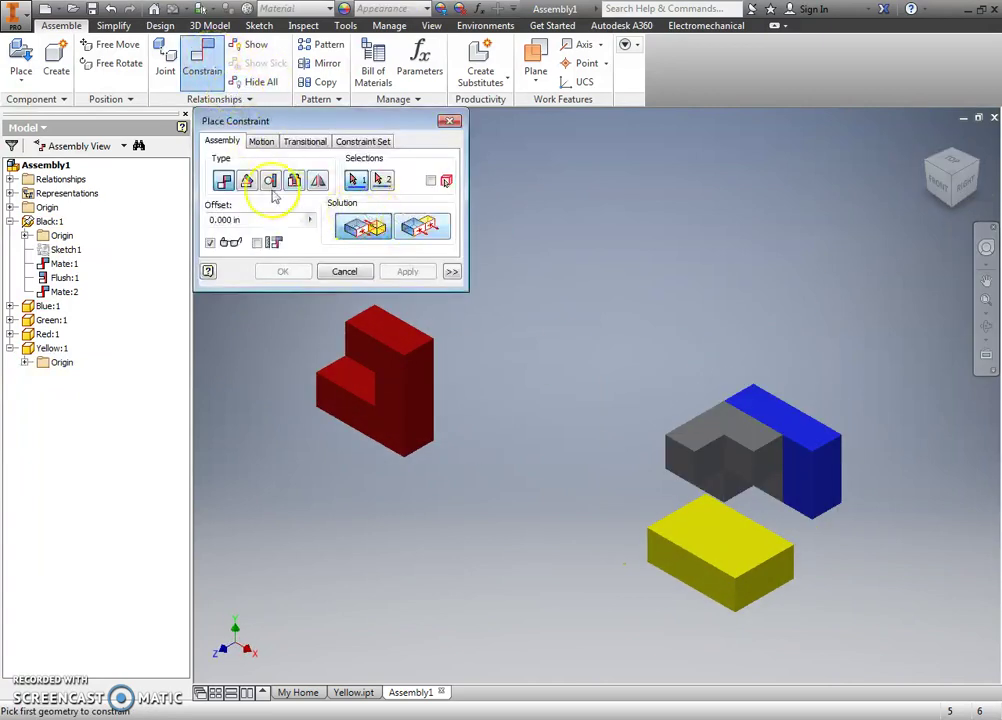
click(762, 584)
click(764, 463)
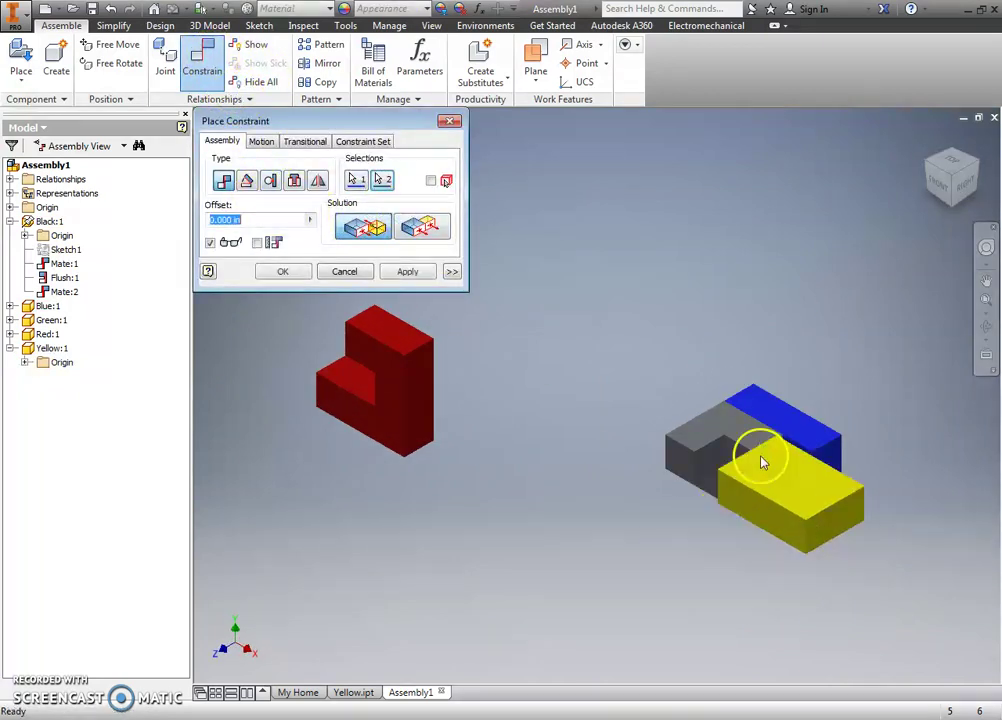
click(432, 238)
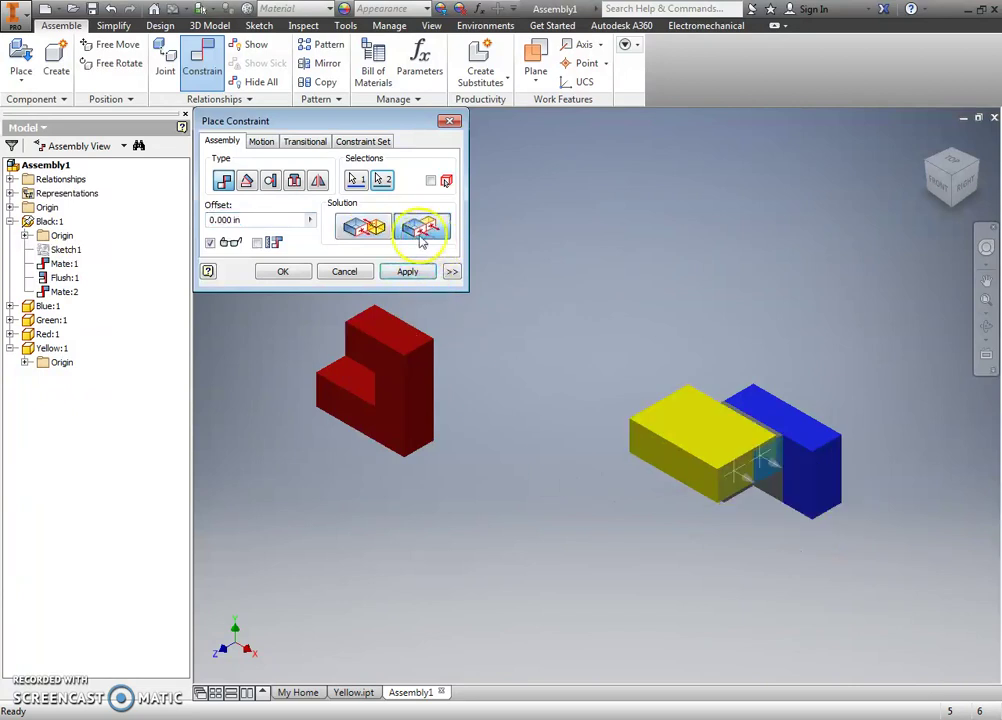
click(368, 227)
click(415, 227)
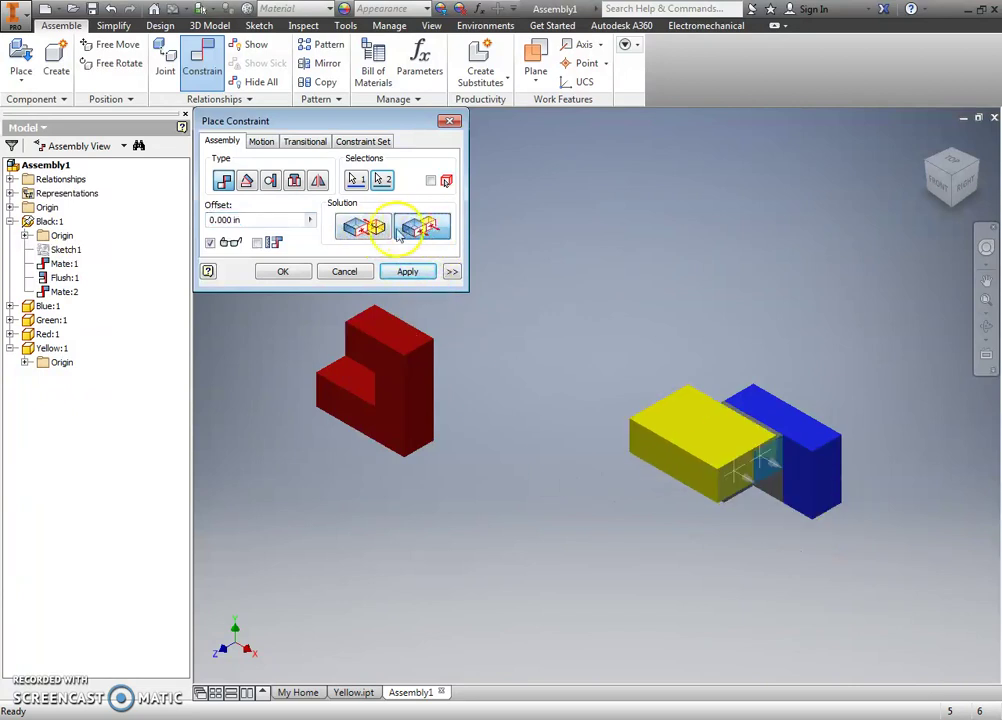
click(380, 231)
click(420, 230)
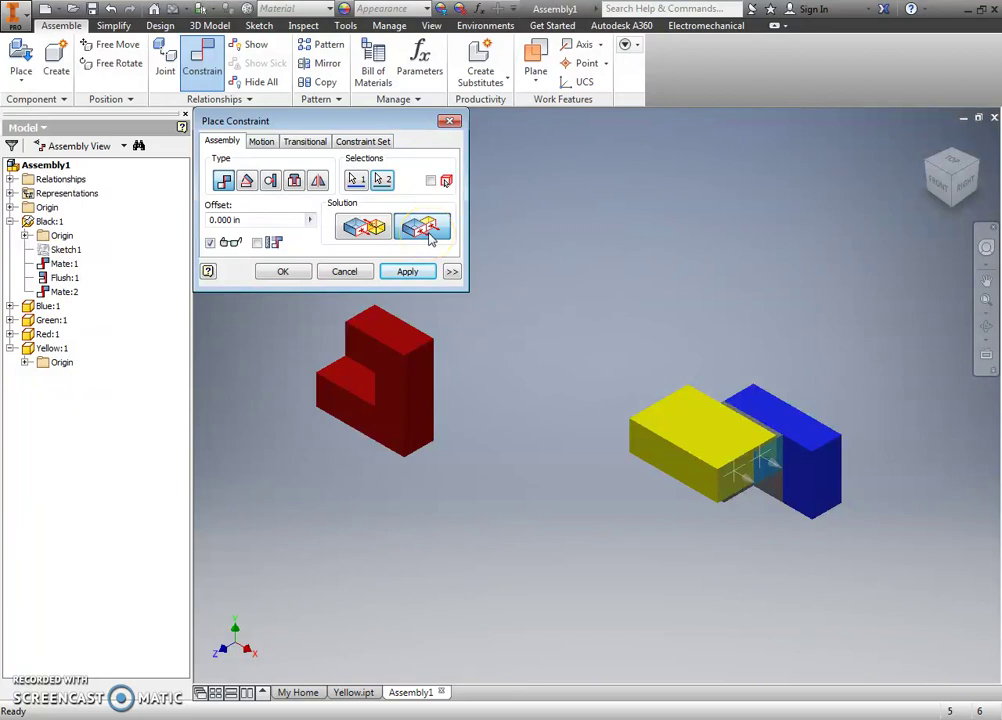
click(343, 274)
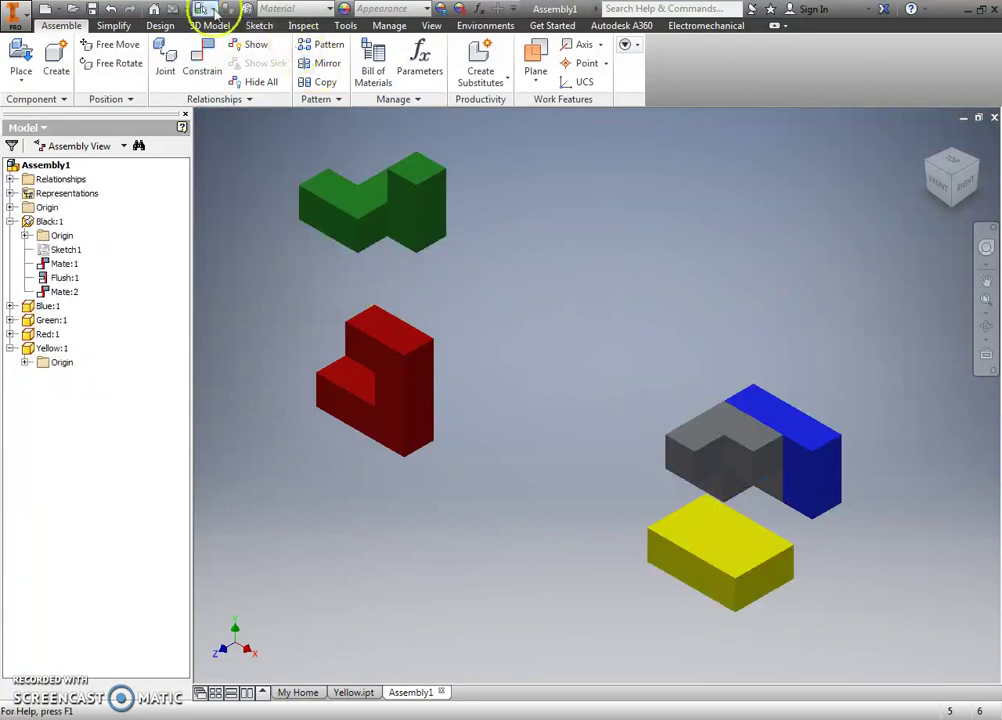
Step: Flush the yellow block's end face with the blue block's face
click(197, 66)
click(414, 226)
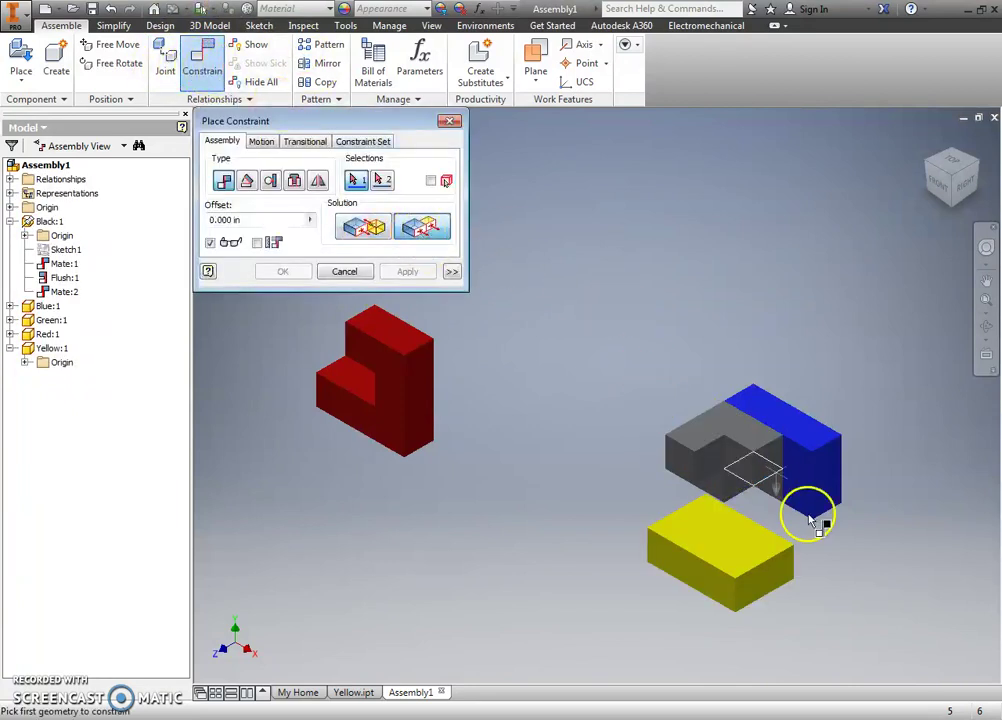
click(780, 590)
click(821, 481)
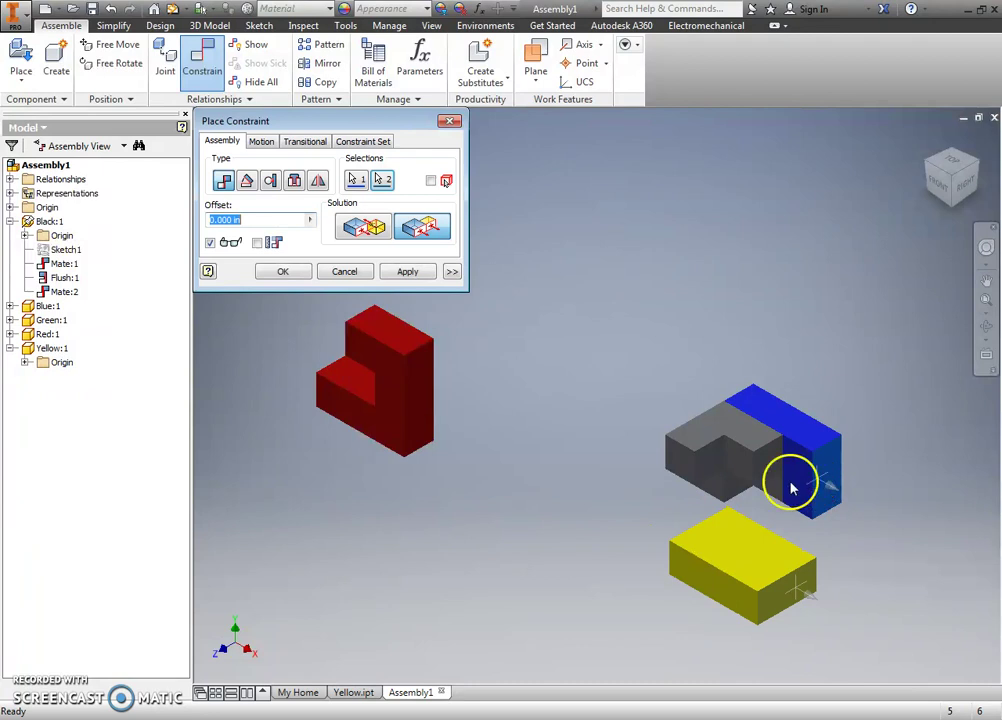
click(407, 271)
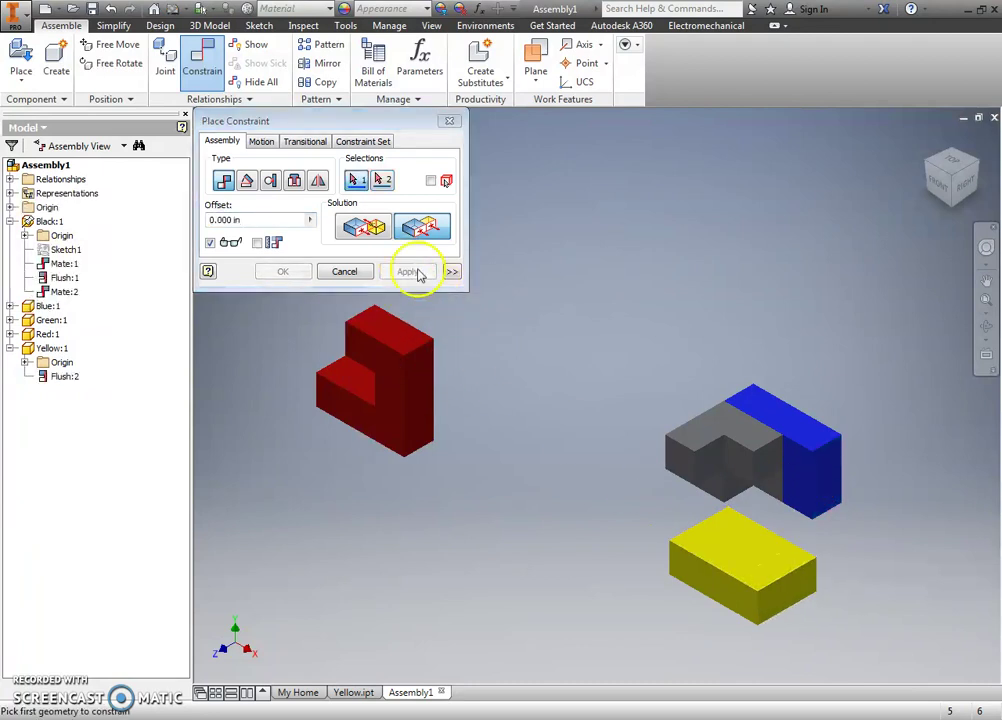
Step: Mate the yellow block's top face to the face above it, adding Mate:3
click(771, 574)
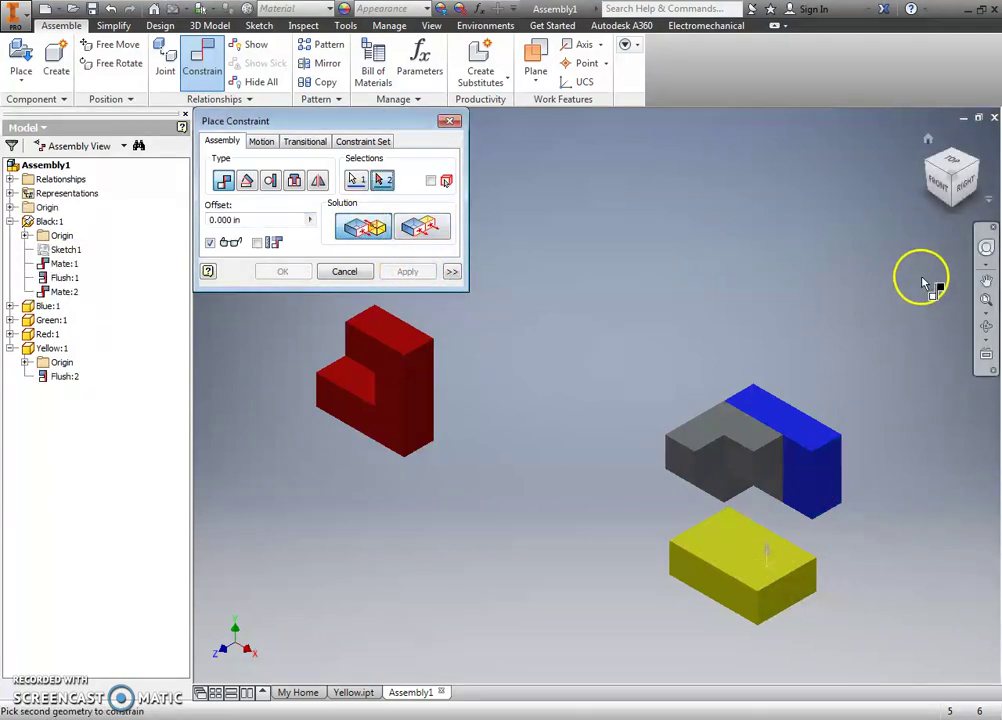
shift+middle_drag(952, 220, 801, 474)
scroll(783, 407, up, 3)
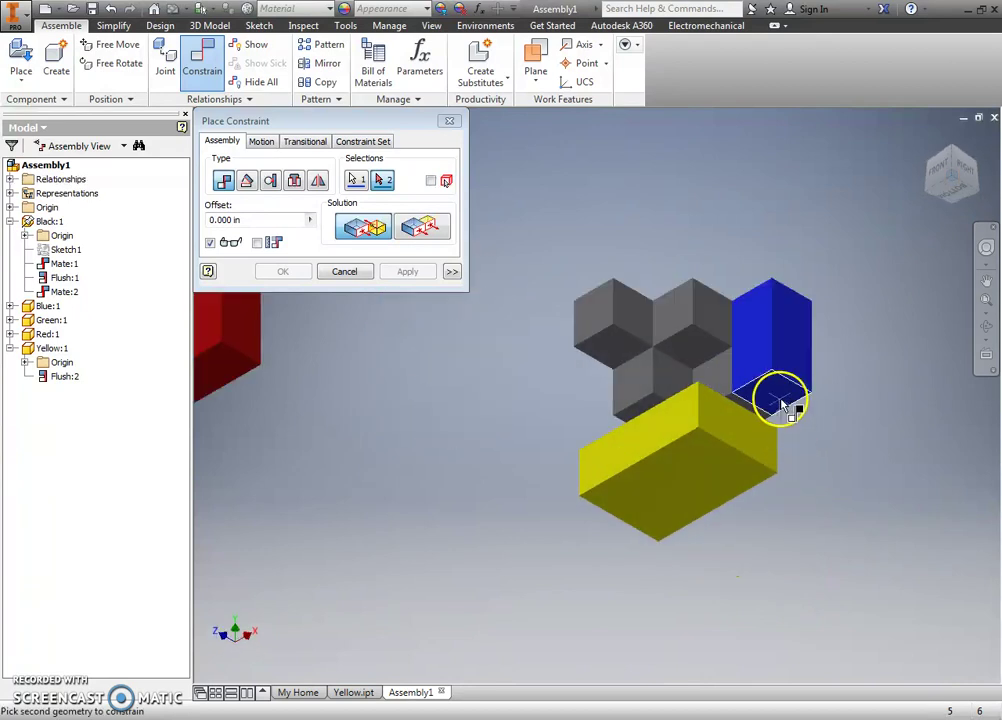
click(782, 407)
click(407, 272)
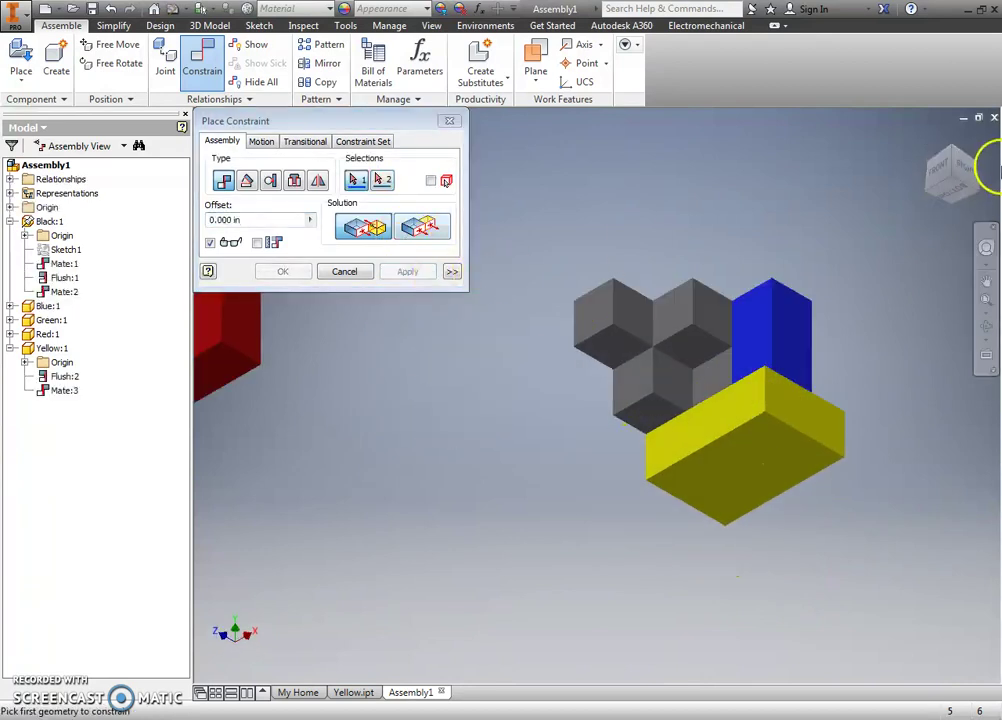
click(968, 166)
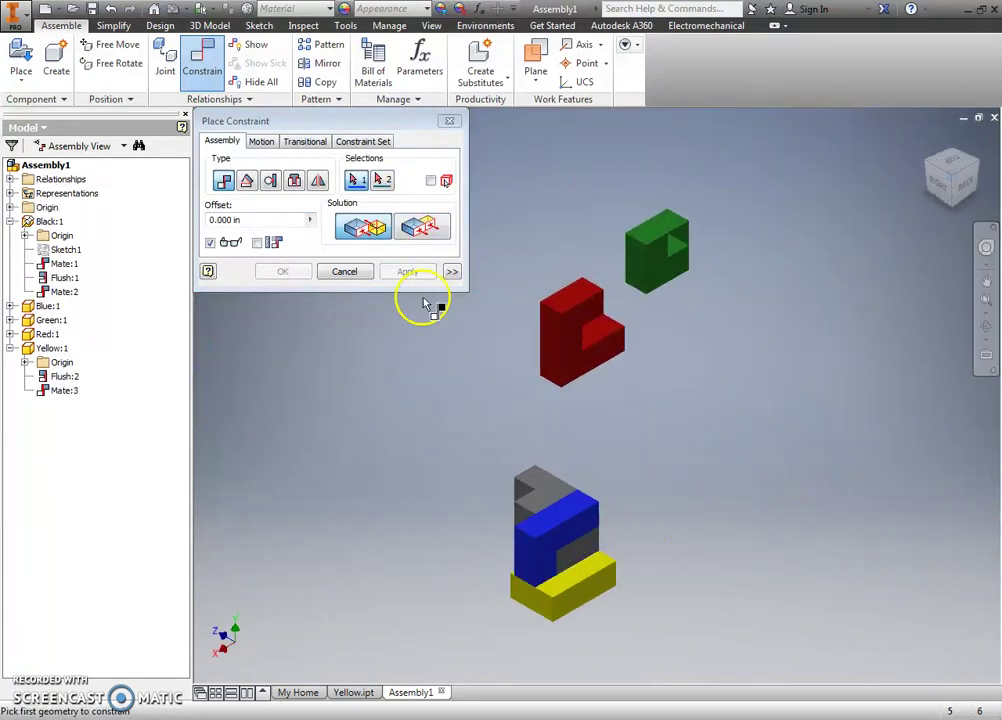
Step: Flush another pair of faces to seat the yellow block, adding Flush:3
click(585, 598)
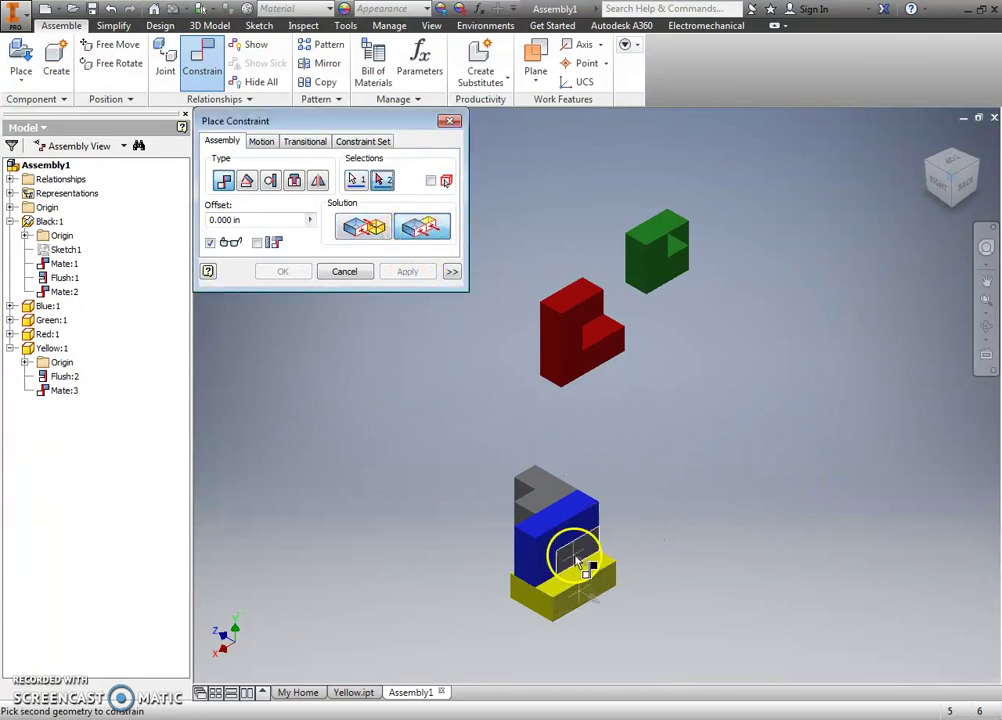
click(577, 556)
click(407, 272)
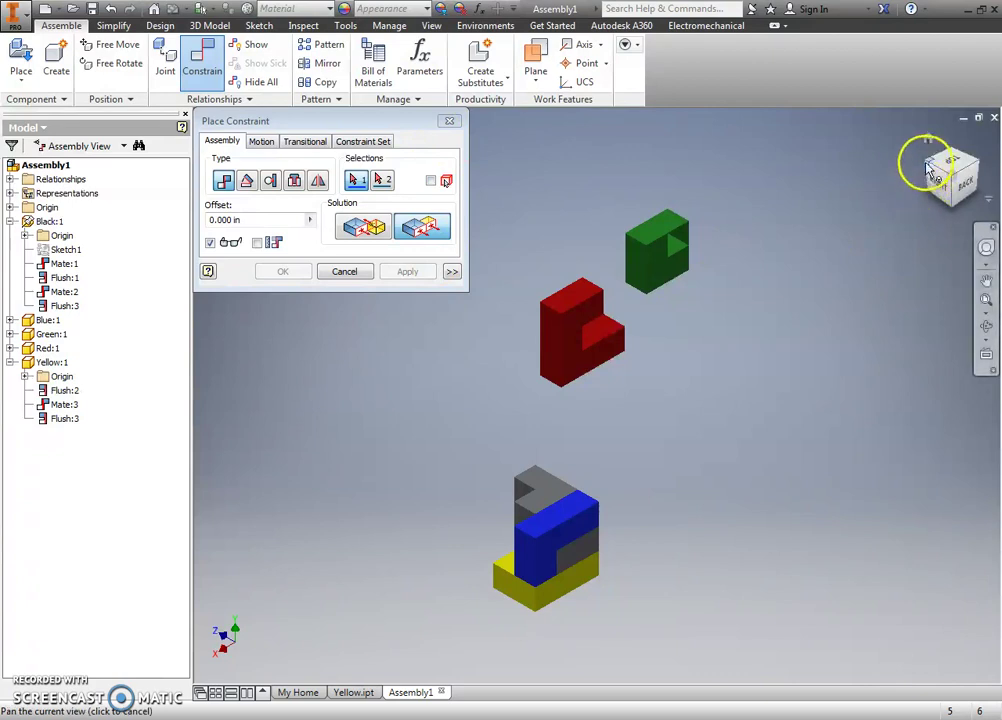
drag(922, 161, 495, 490)
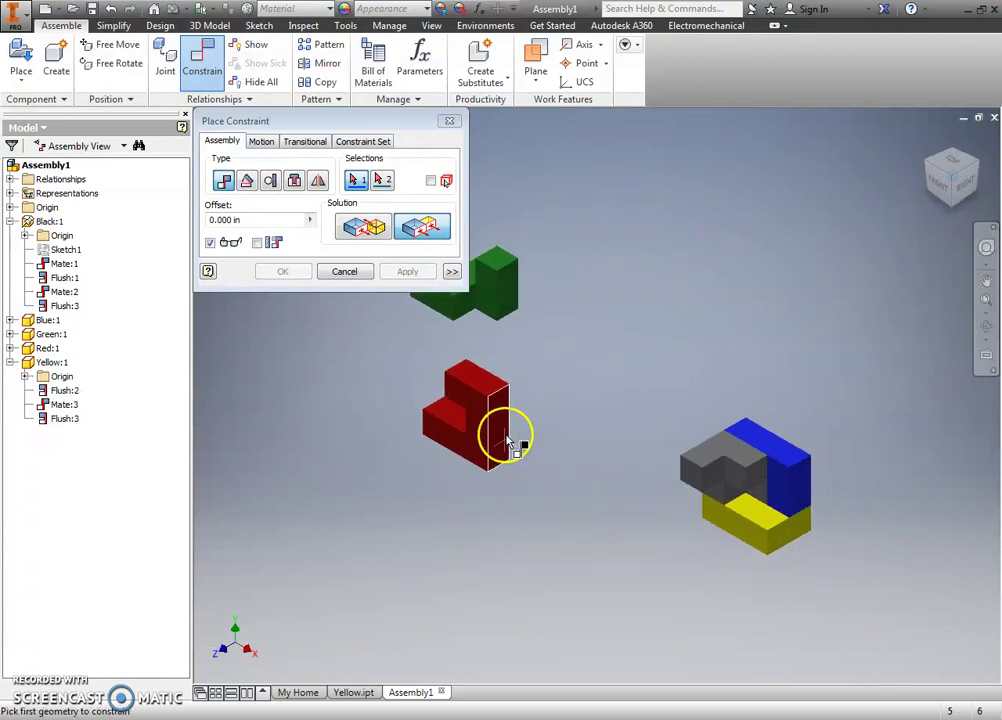
Step: Constrain the green block against the blue block with three face constraints, including a flush
click(507, 287)
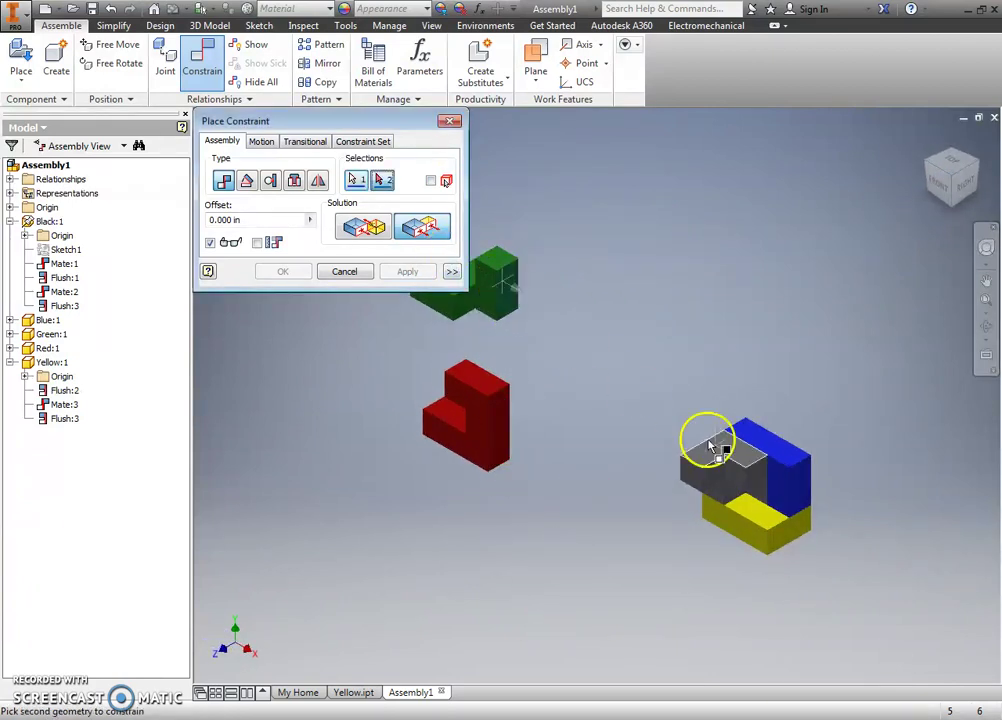
click(799, 486)
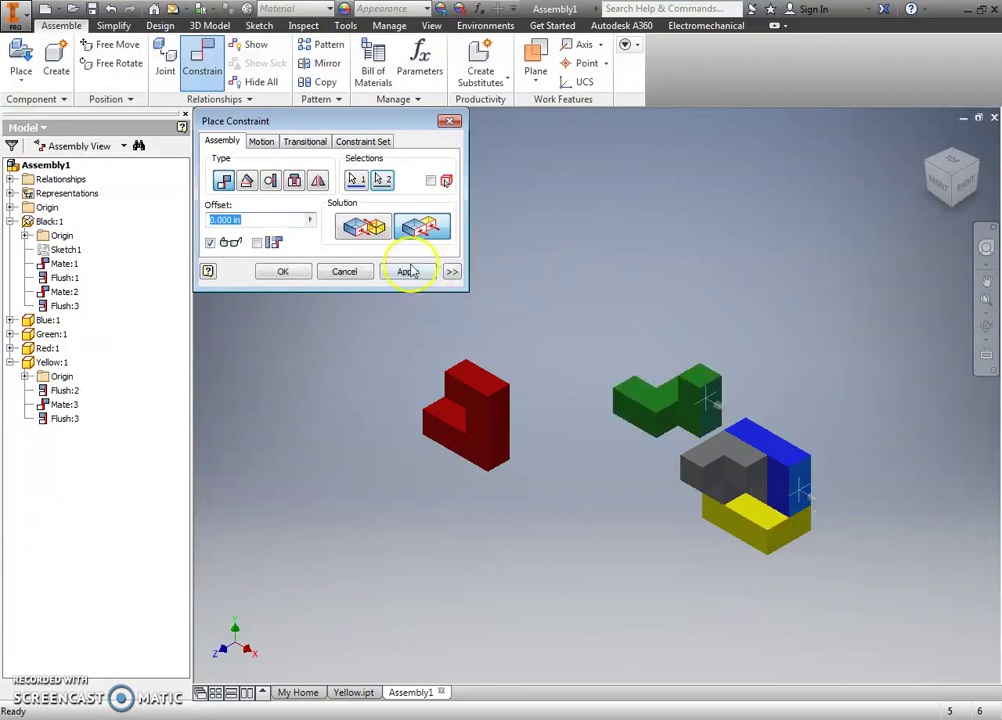
click(409, 271)
click(700, 385)
click(759, 432)
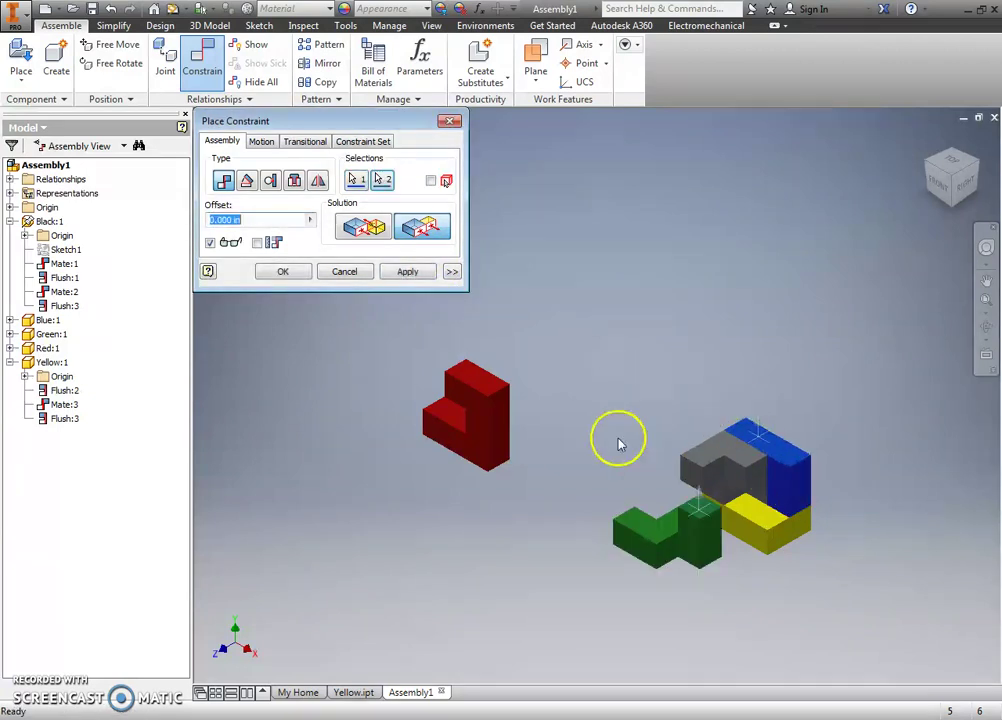
click(411, 272)
click(626, 541)
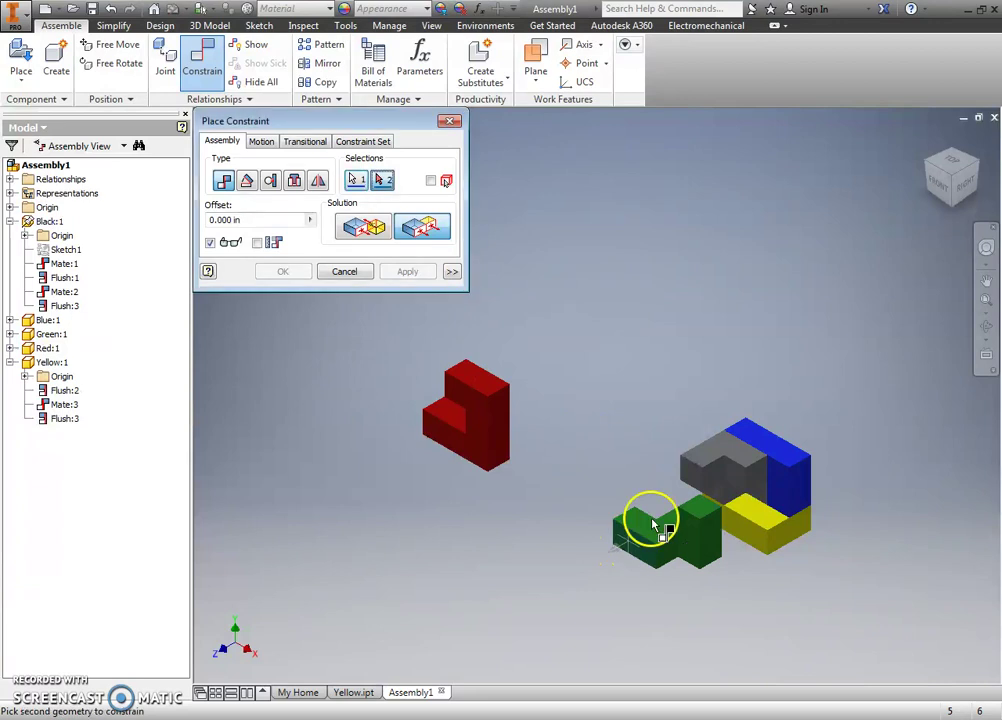
click(690, 478)
click(409, 272)
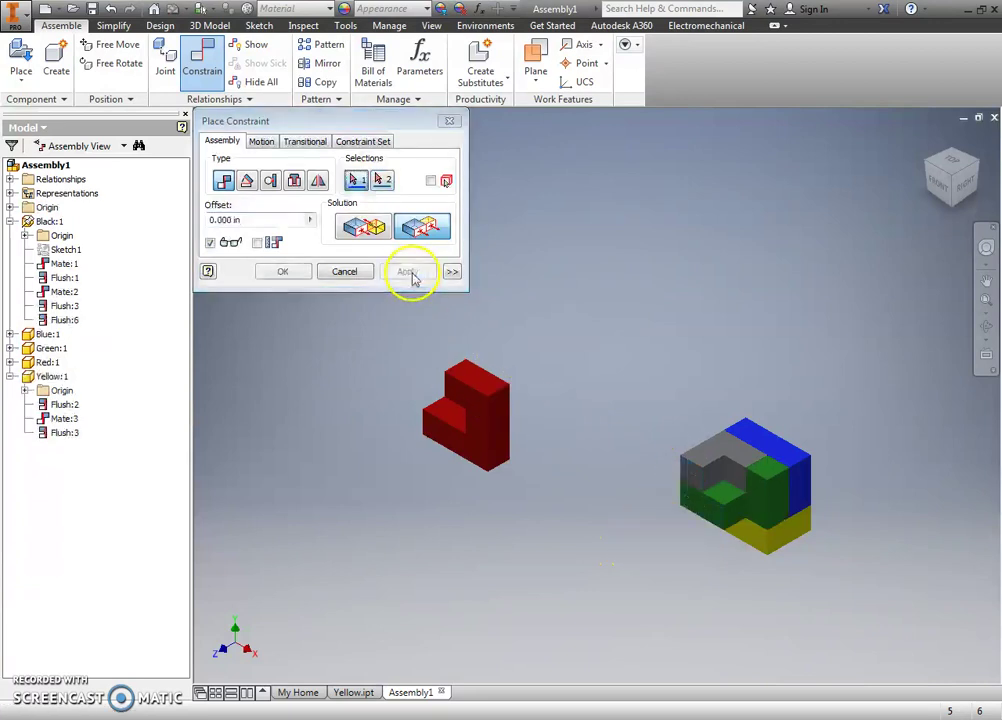
Step: Constrain the red block against the green, assembly and blue faces to complete the cube
click(490, 437)
click(707, 519)
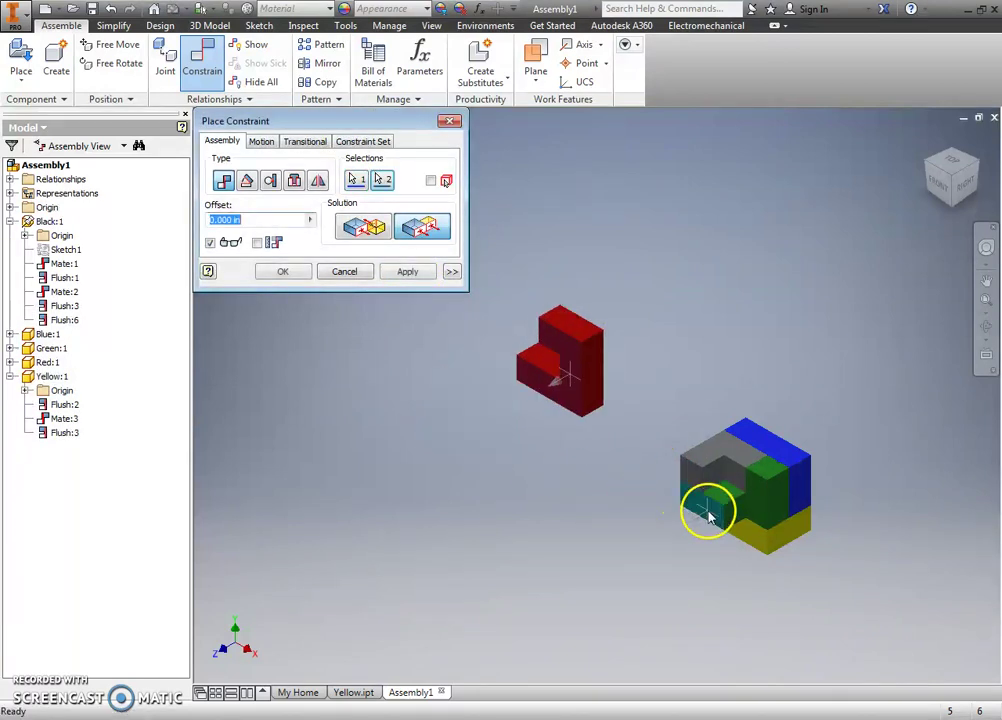
click(405, 272)
click(593, 394)
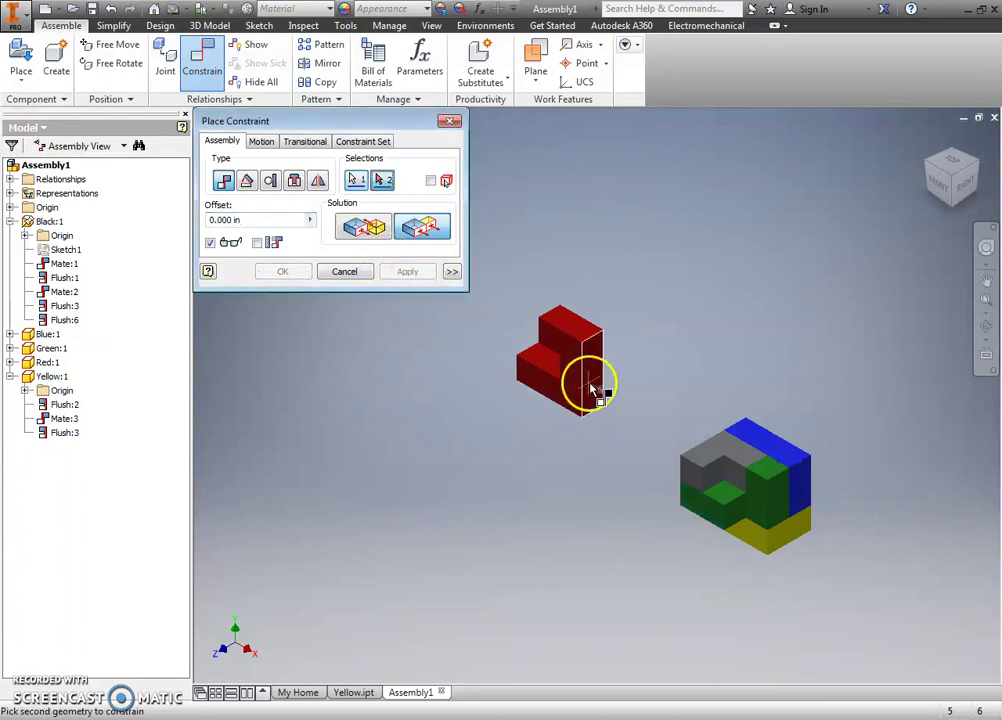
click(778, 515)
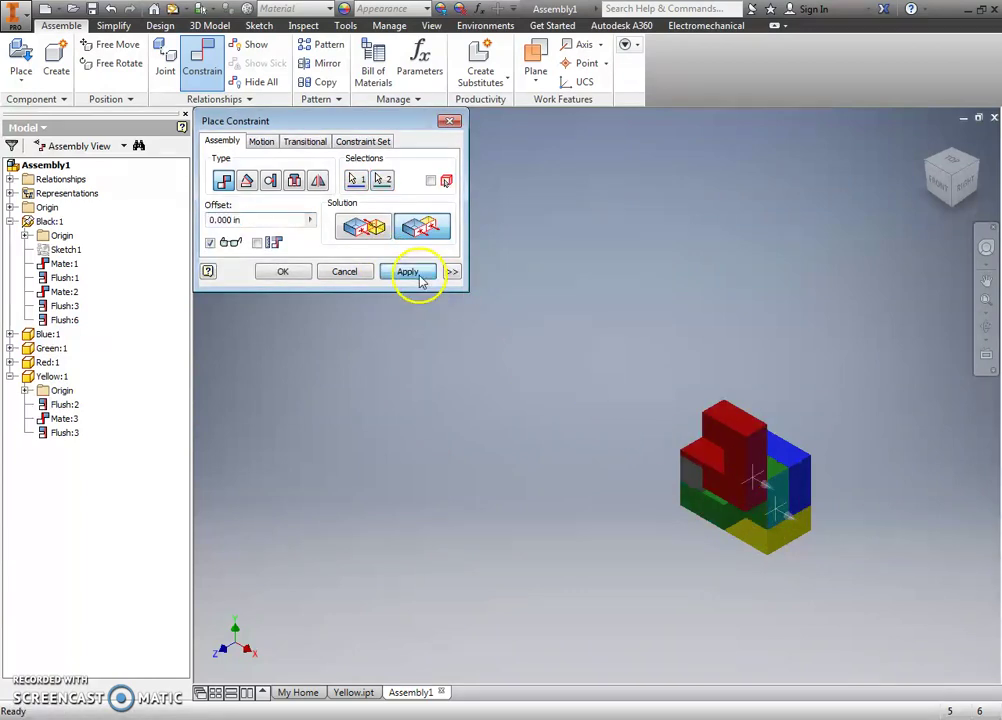
click(408, 272)
click(728, 422)
click(784, 455)
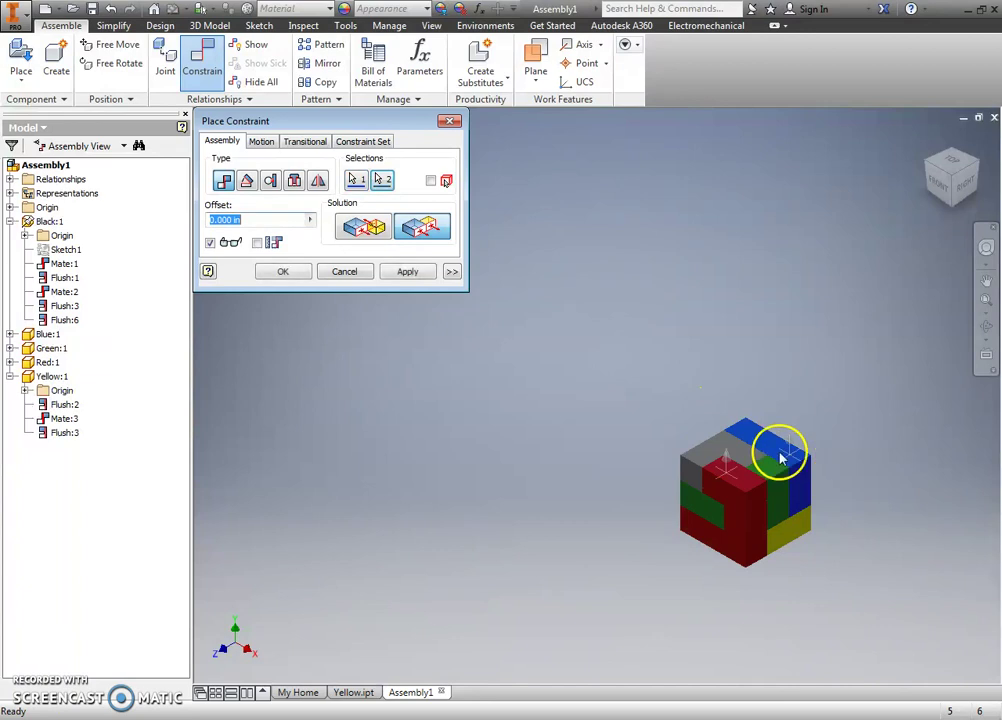
click(407, 272)
click(449, 120)
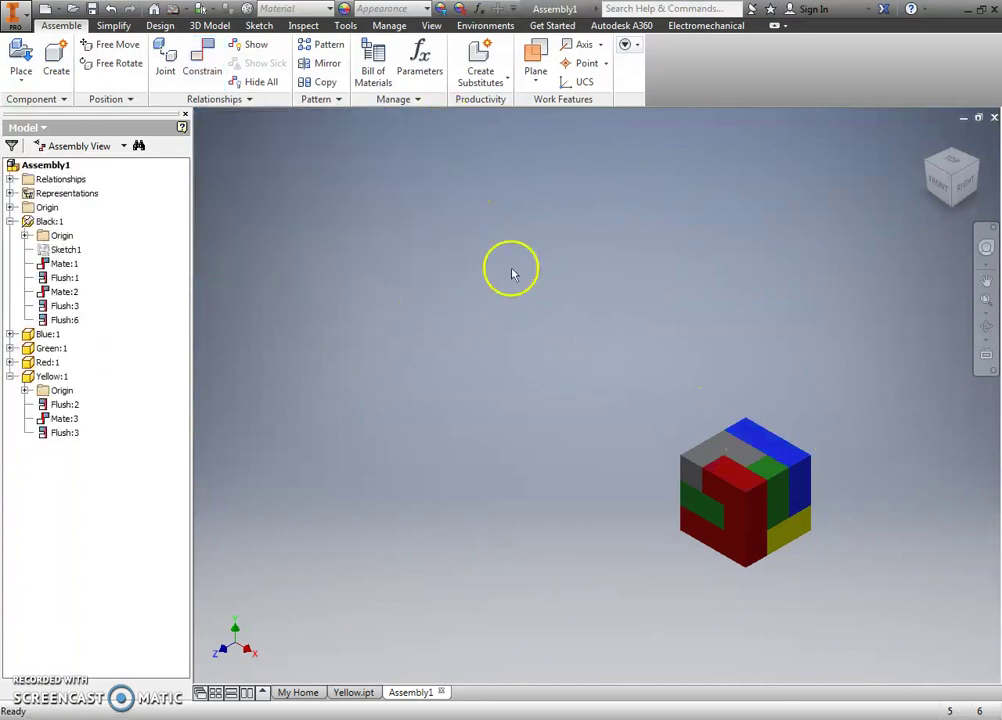
Step: Zoom in and select the red, black, blue, yellow and green parts to inspect them
scroll(800, 458, up, 5)
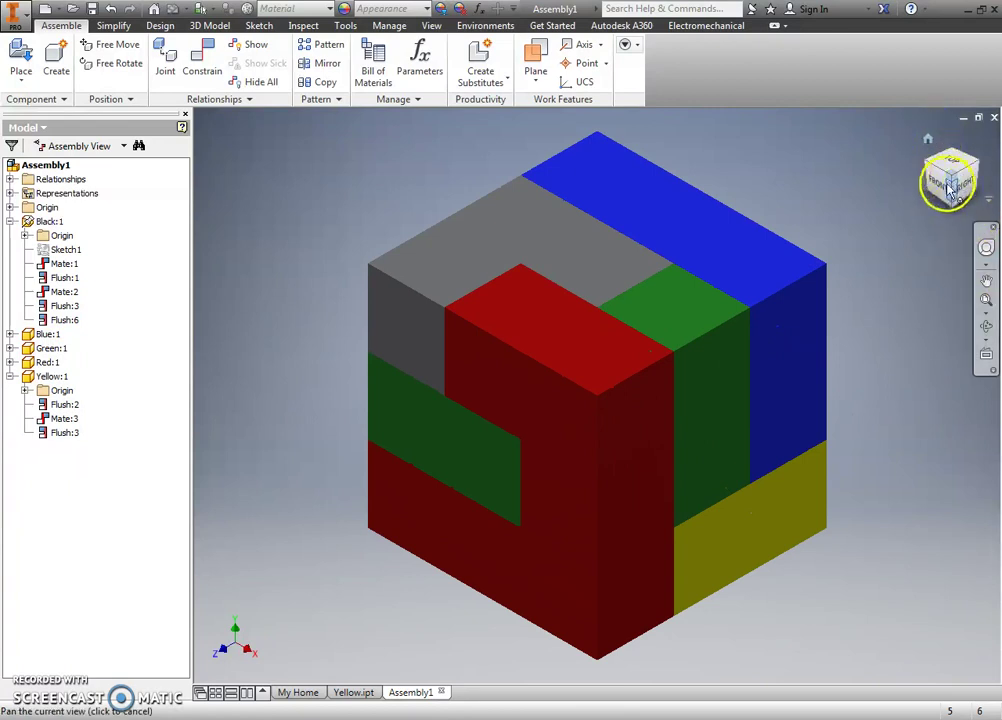
click(588, 422)
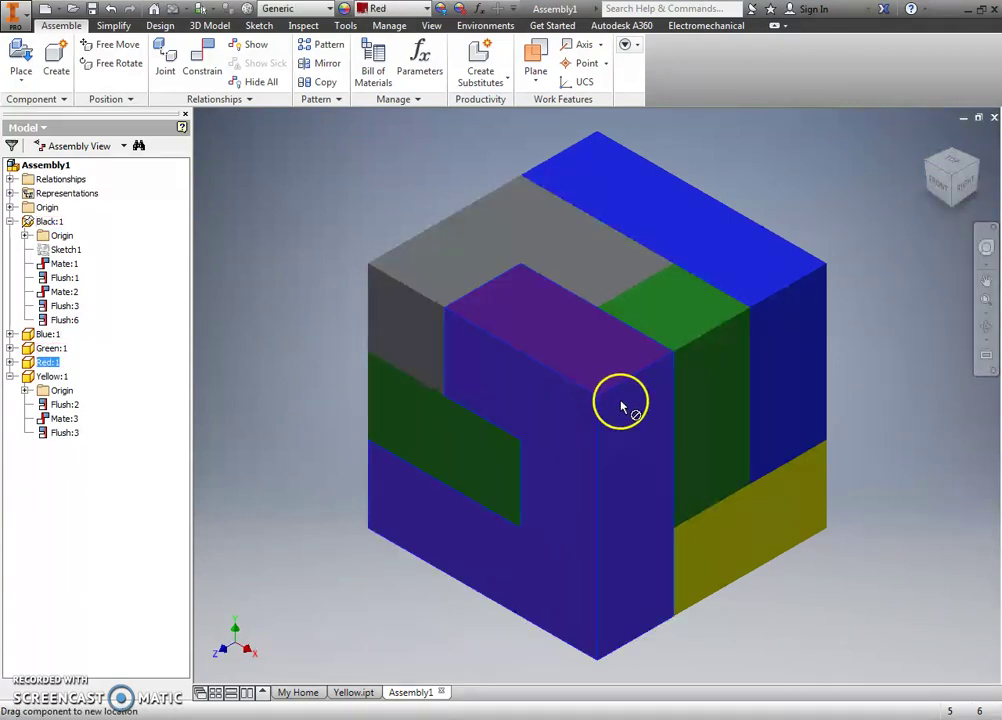
click(429, 335)
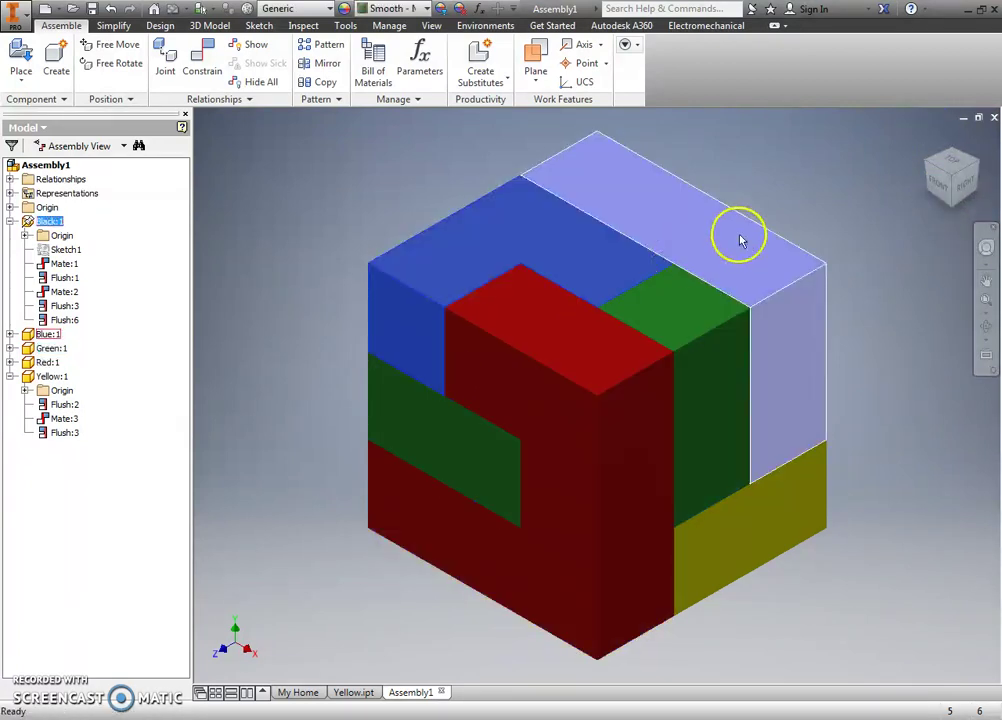
click(763, 350)
click(738, 549)
click(700, 380)
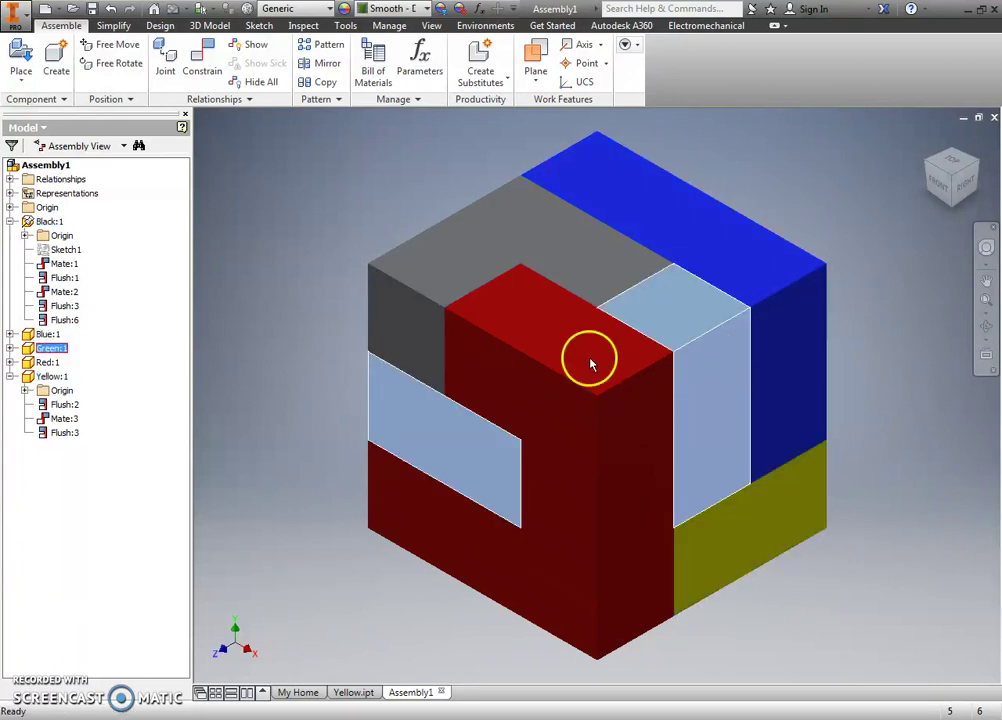
Step: Unground the Black:1 part and drag it to confirm the cube moves as one
right_click(45, 223)
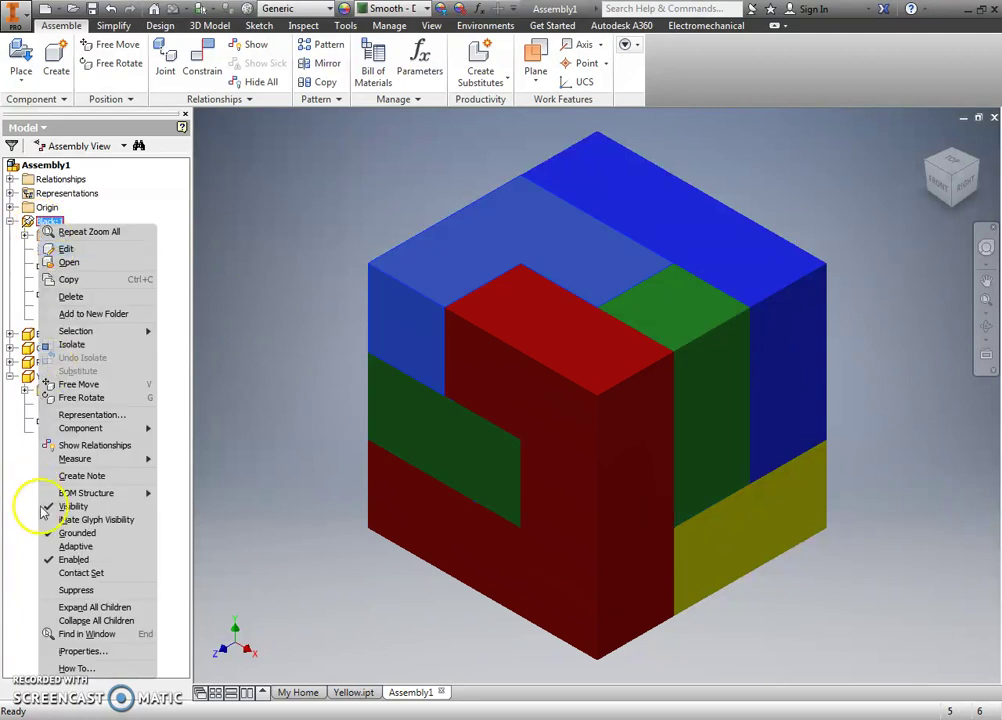
click(70, 535)
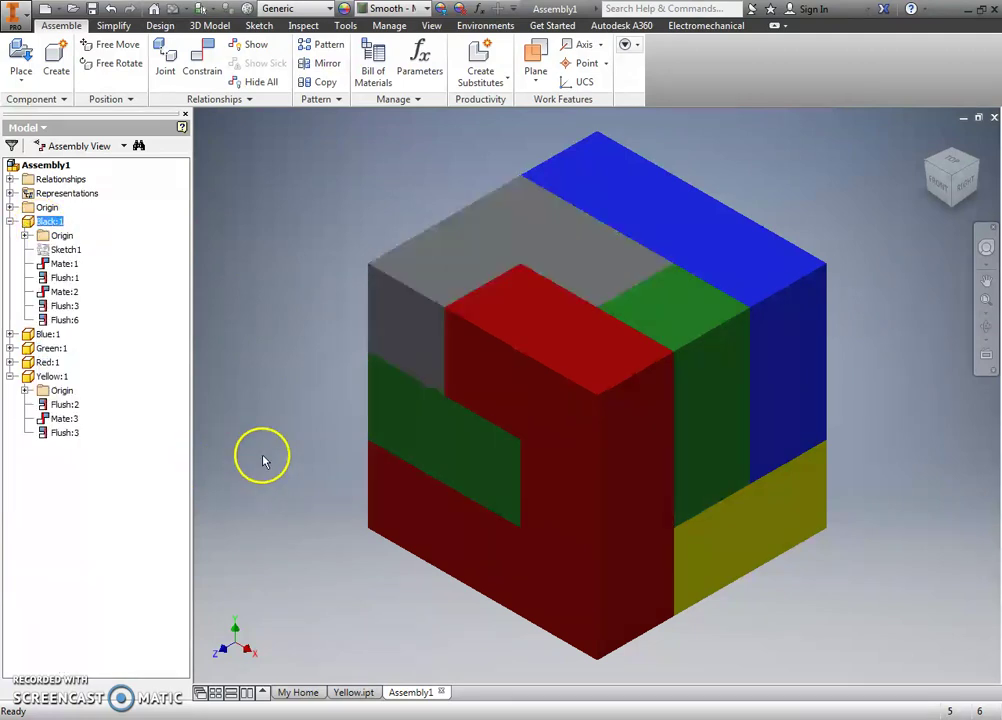
mouse_move(416, 320)
mouse_down()
mouse_move(458, 490)
mouse_move(465, 331)
mouse_move(443, 318)
mouse_move(422, 332)
mouse_up()
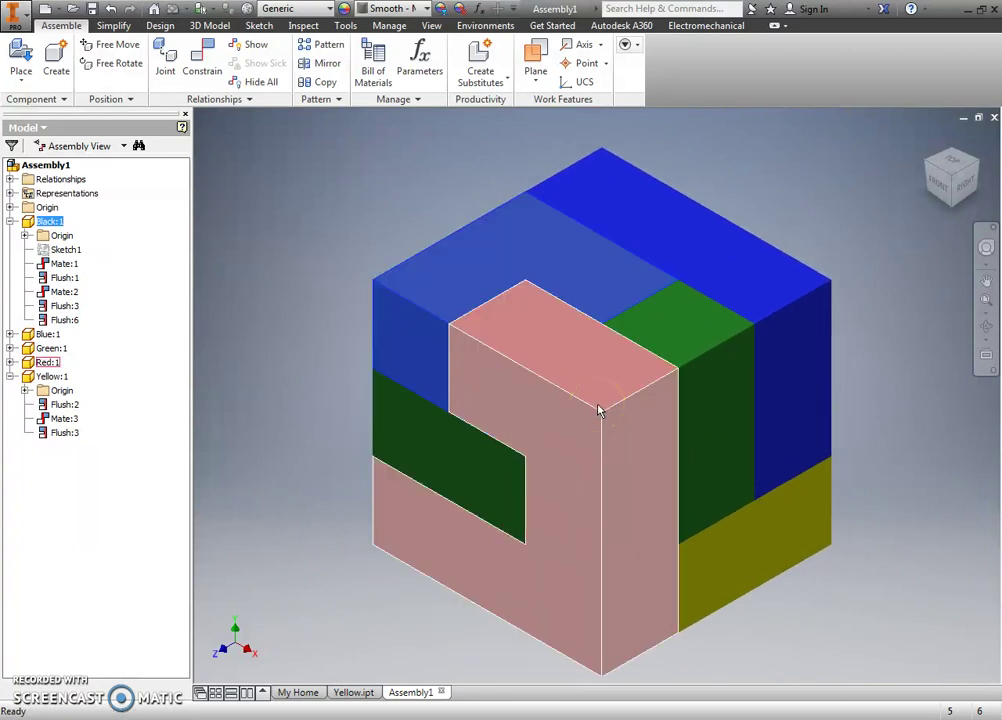
click(307, 507)
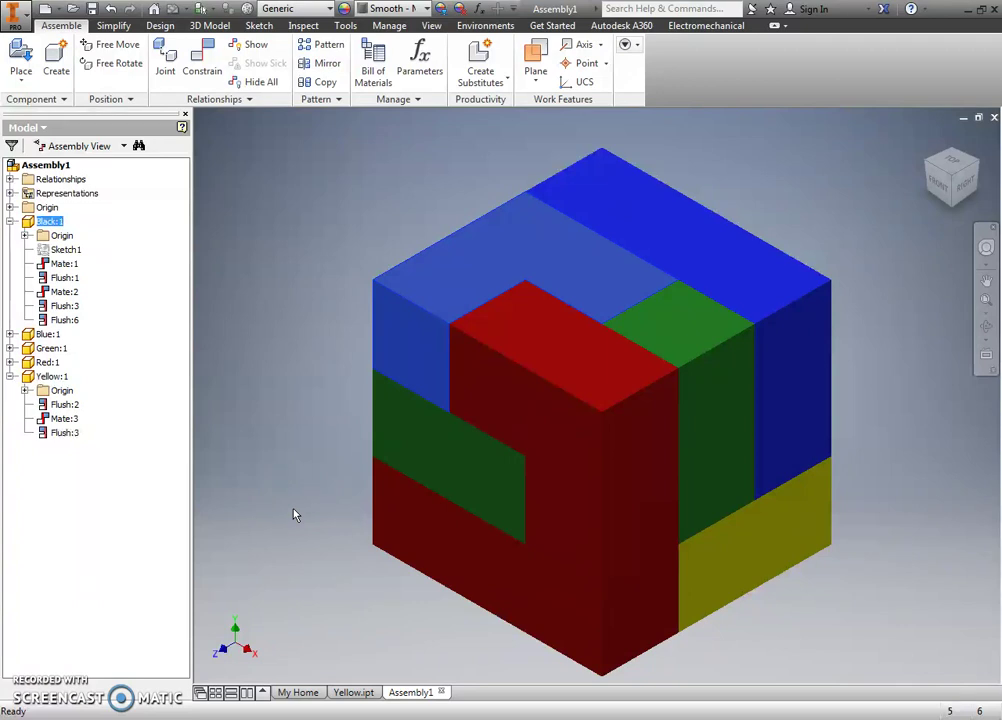
click(196, 78)
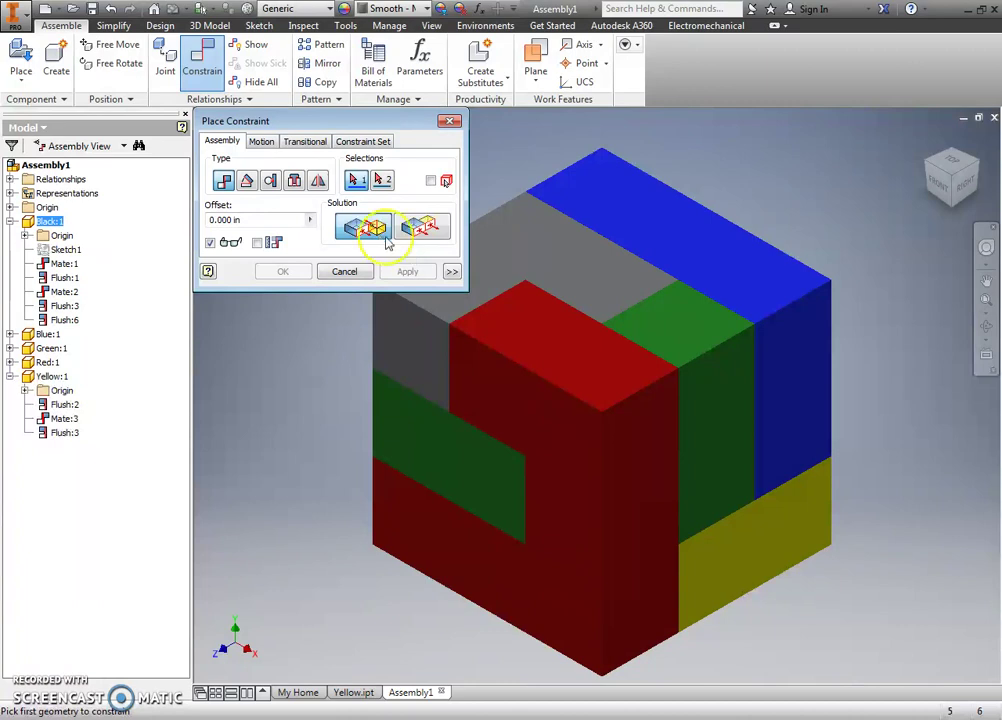
click(450, 122)
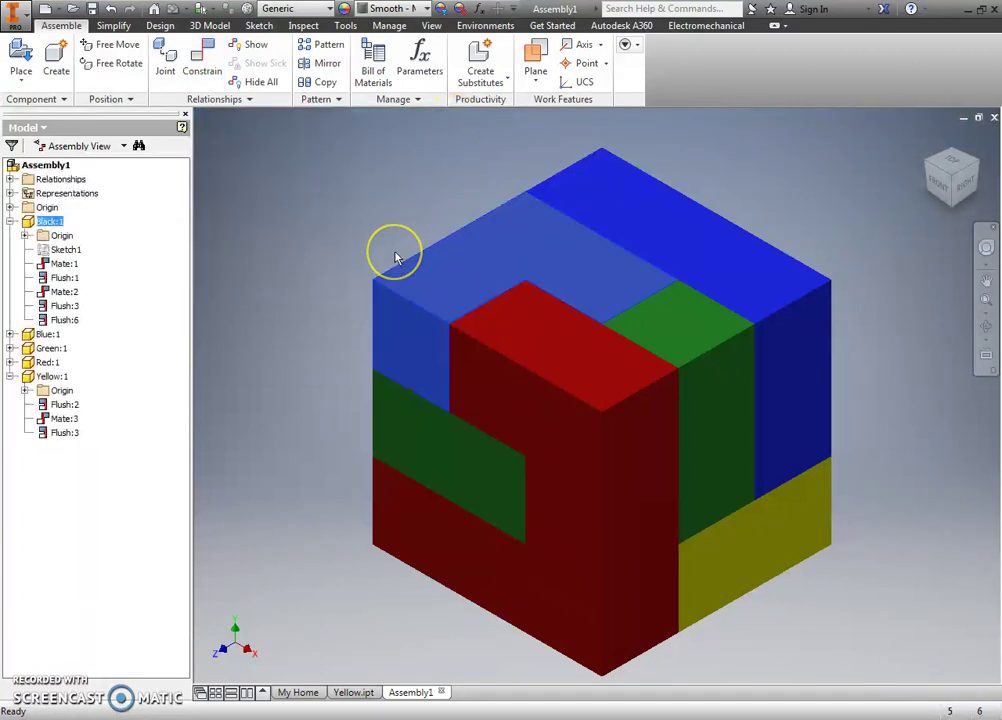